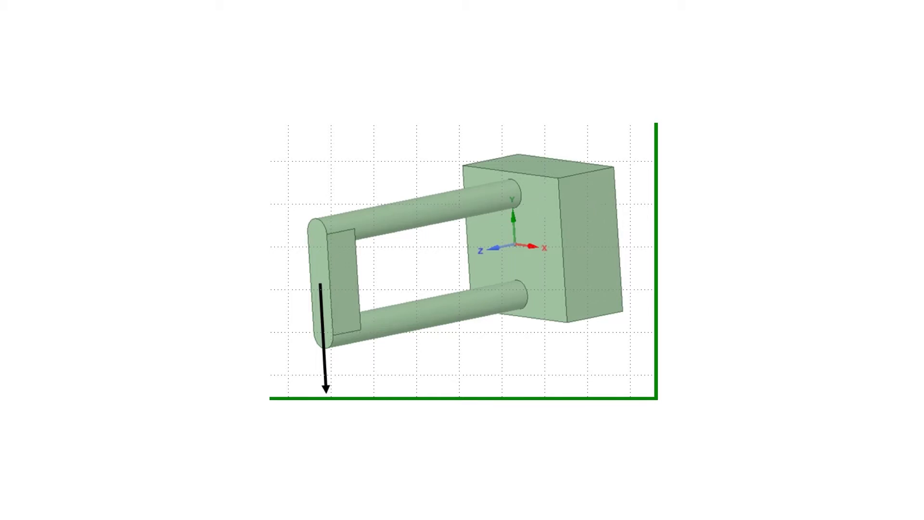
key(Page_Down)
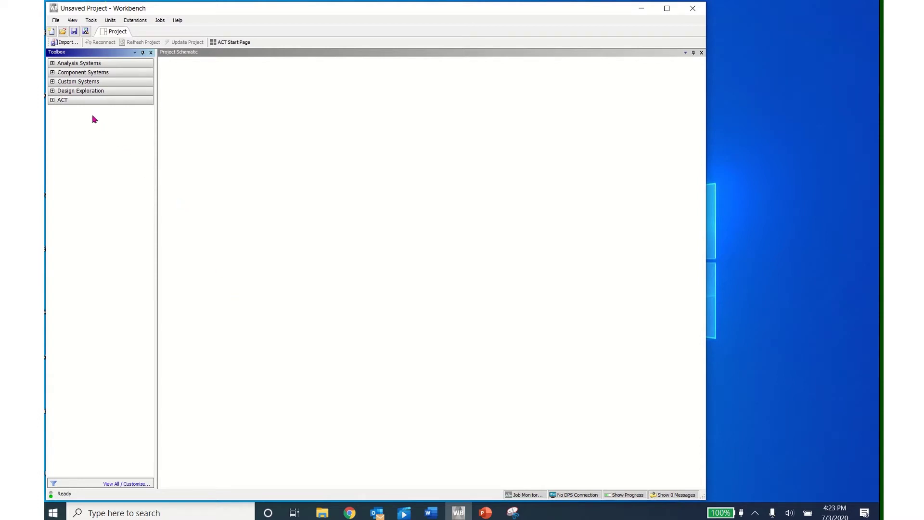
Step: Add a standalone Geometry component system to the project schematic and open its geometry in SpaceClaim
click(52, 72)
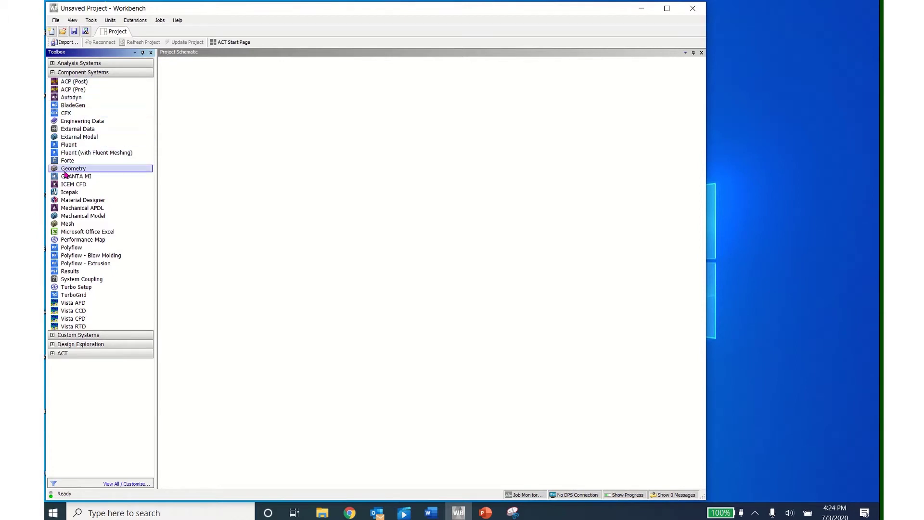
drag(65, 175, 224, 103)
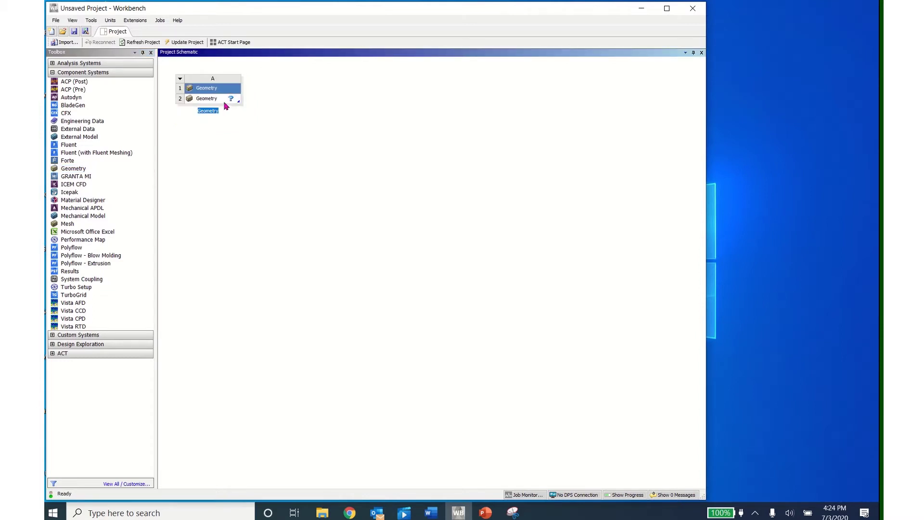
double_click(216, 101)
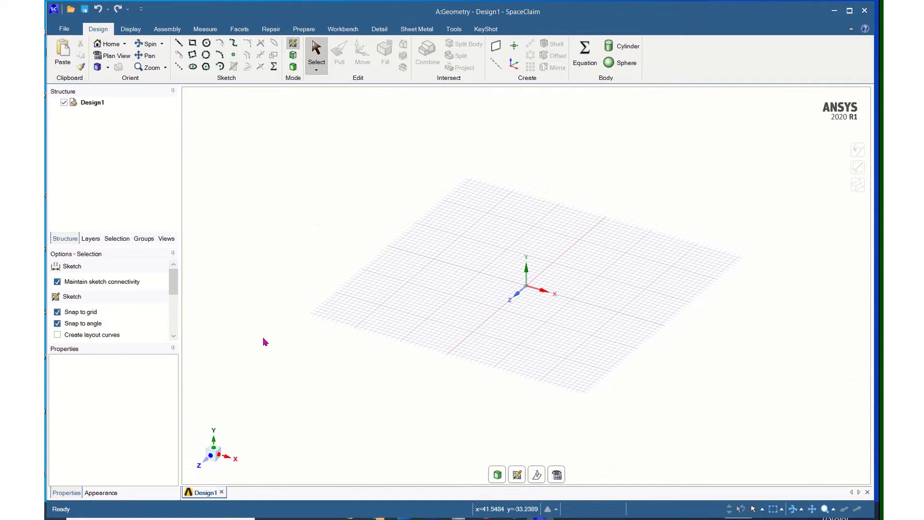
Step: Set the sketch plane to the XY plane and view it head-on
right_click(546, 278)
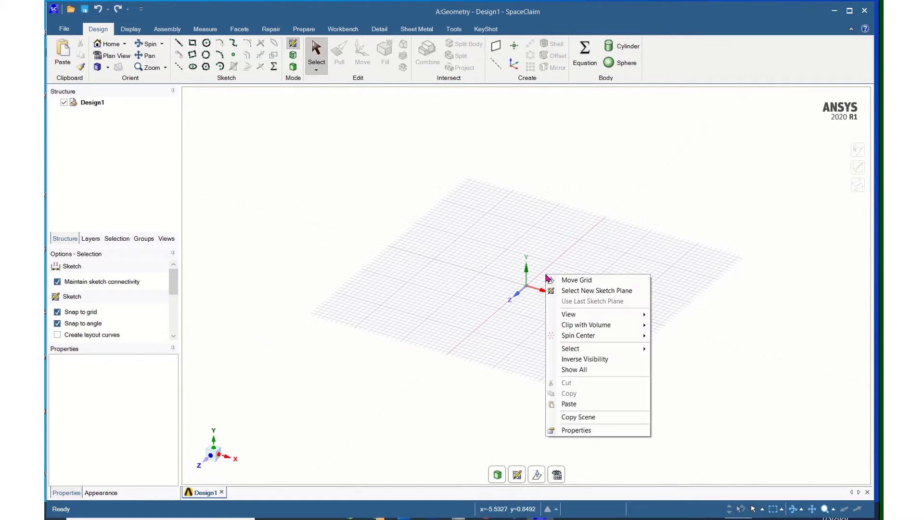
click(566, 290)
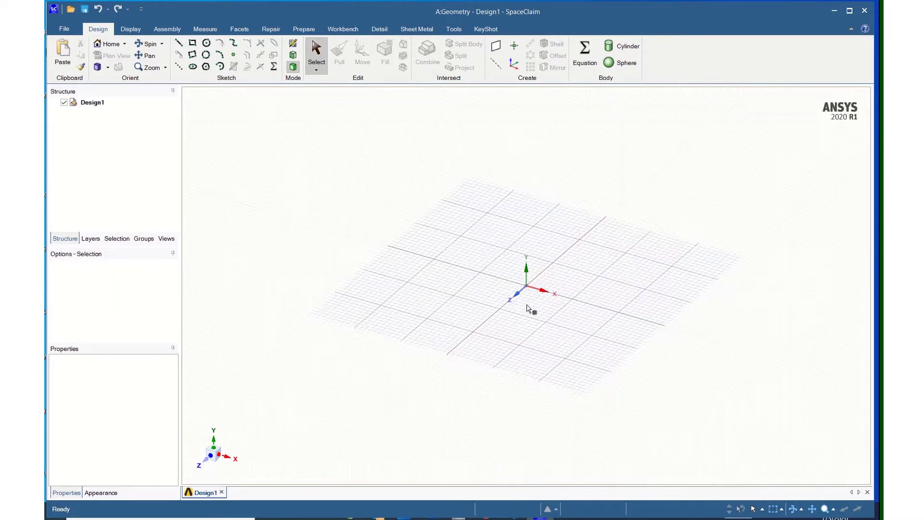
click(547, 278)
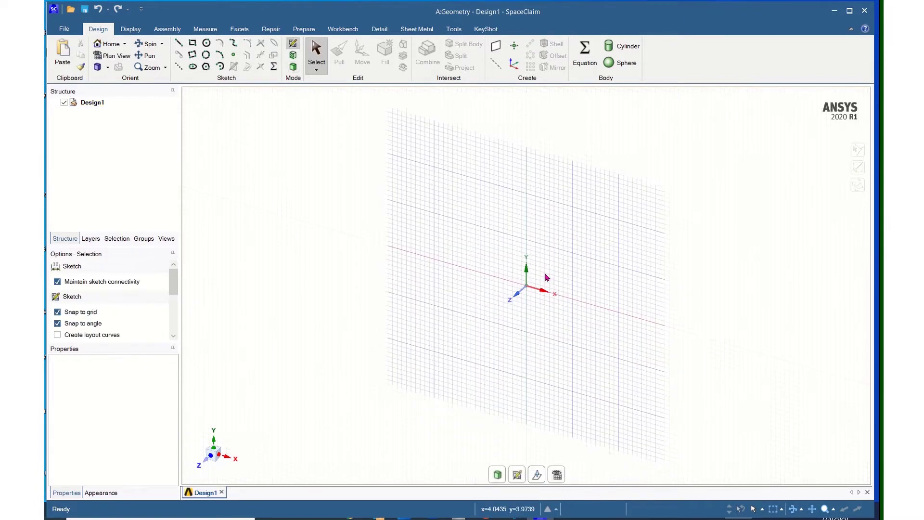
click(107, 56)
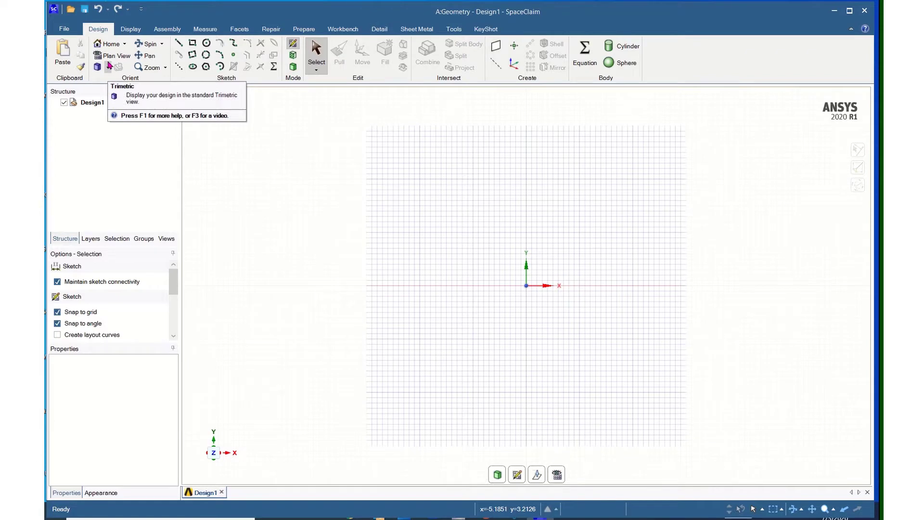
Step: Sketch a 20 mm by 20 mm square defined from its center at the origin
click(192, 45)
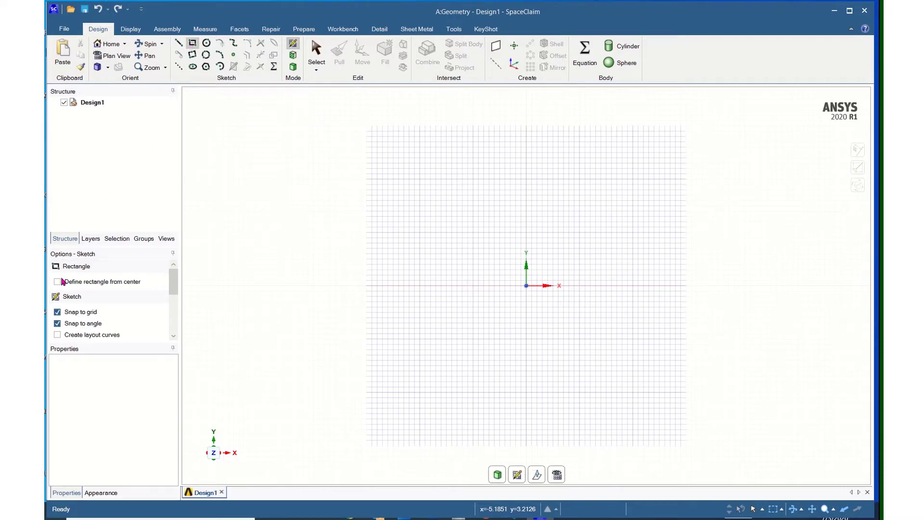
click(61, 282)
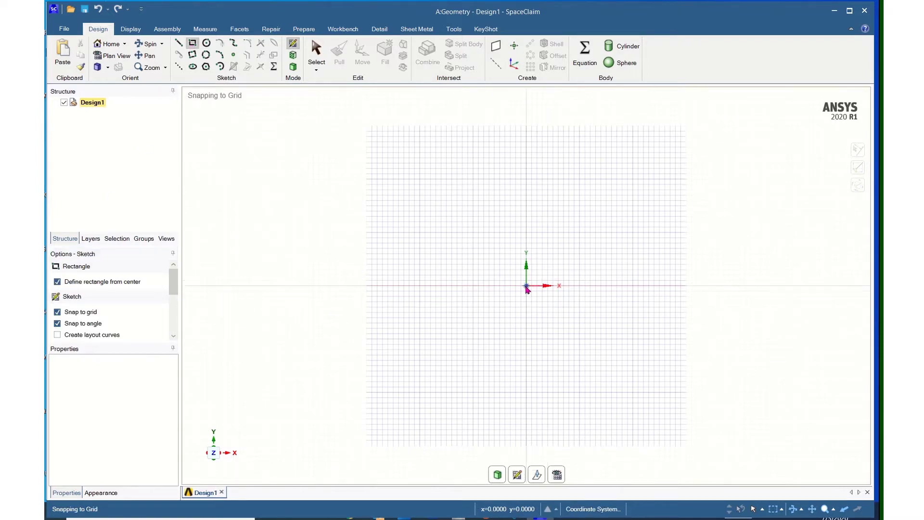
click(526, 286)
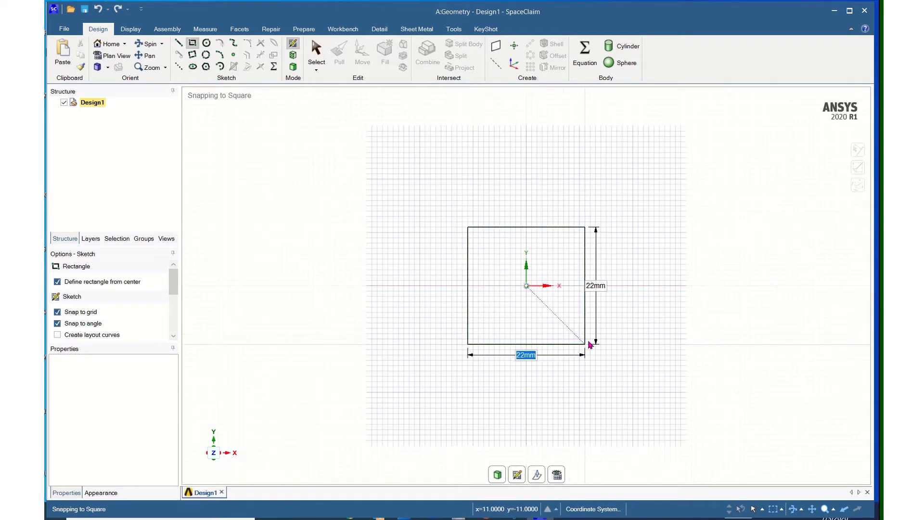
text(20)
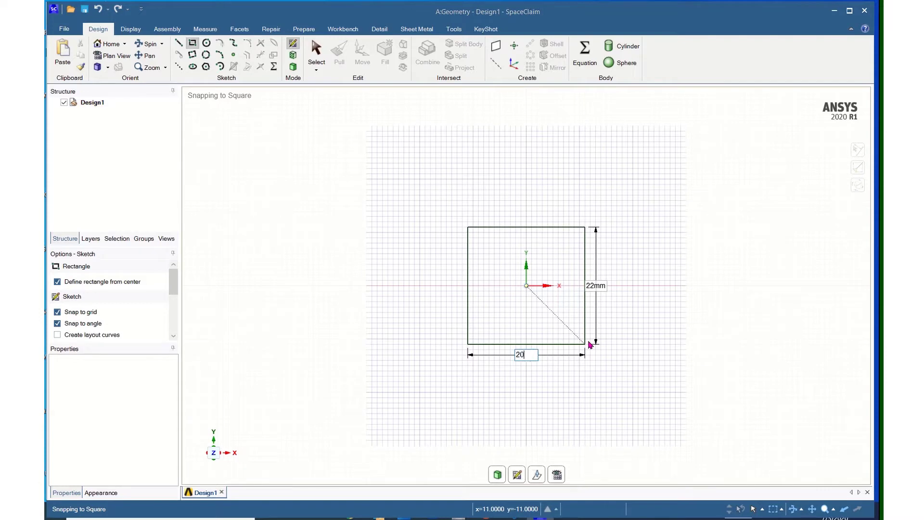
key(Tab)
text(20)
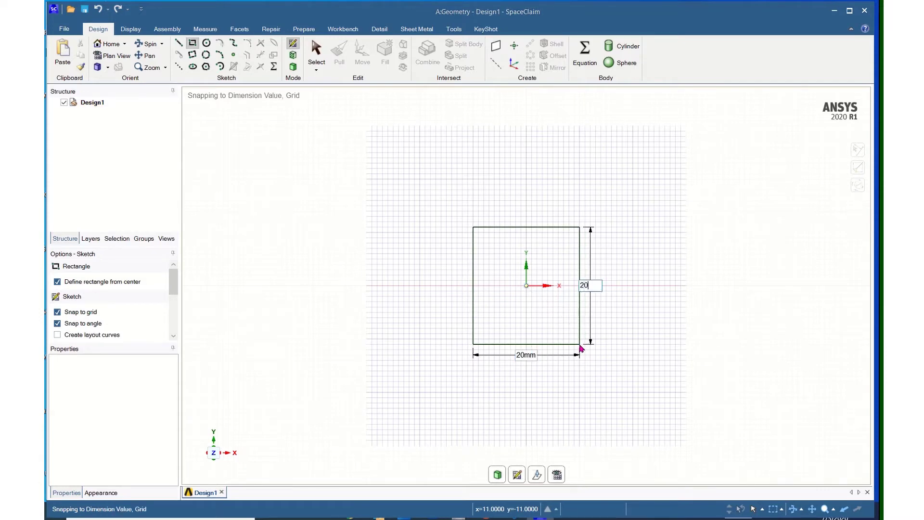
key(Return)
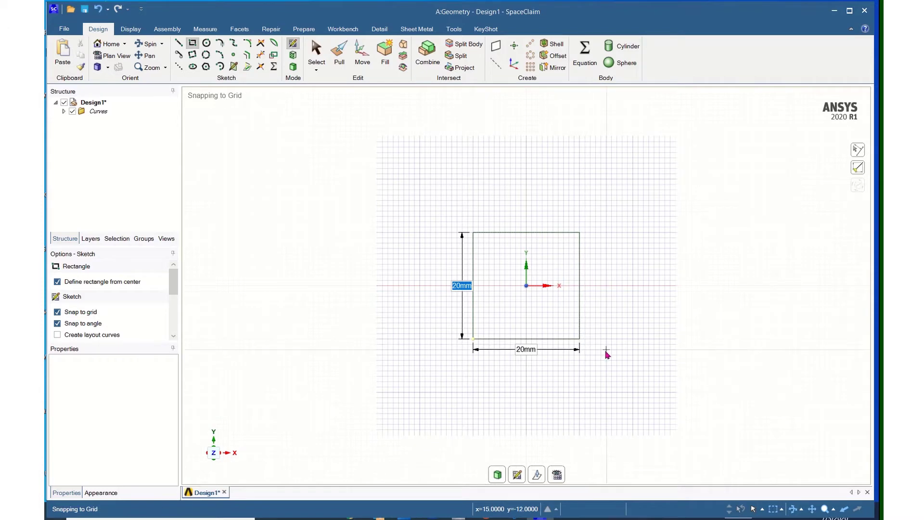
Step: Pull the square face 10 mm backward, away from the positive Z direction, to form a solid block
middle_drag(604, 350, 538, 364)
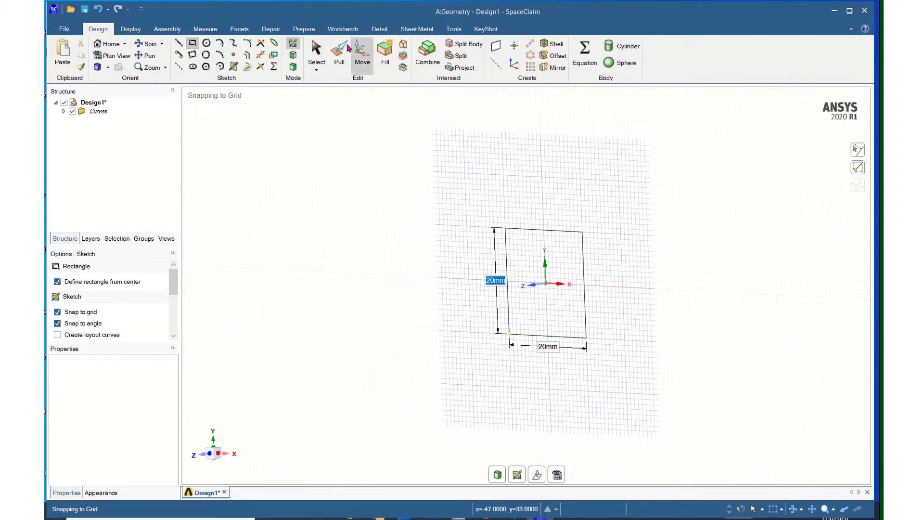
click(338, 58)
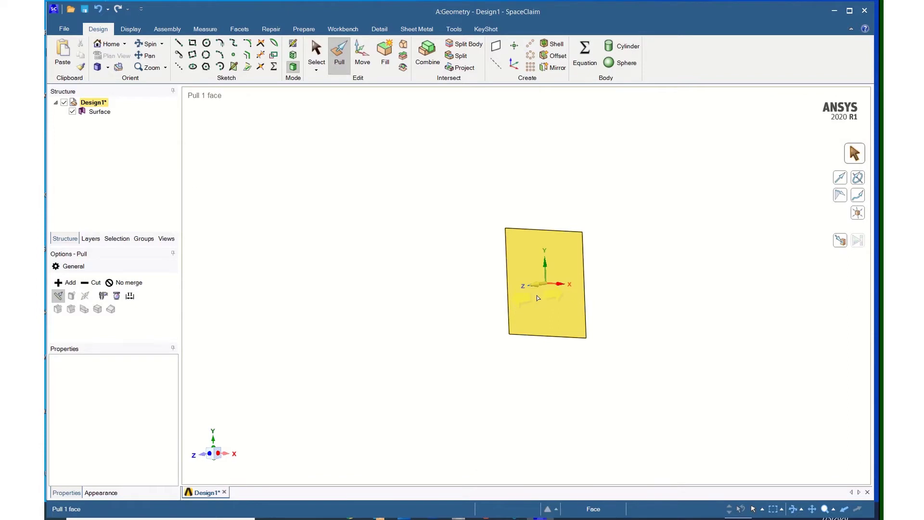
click(468, 263)
click(526, 290)
drag(534, 284, 586, 278)
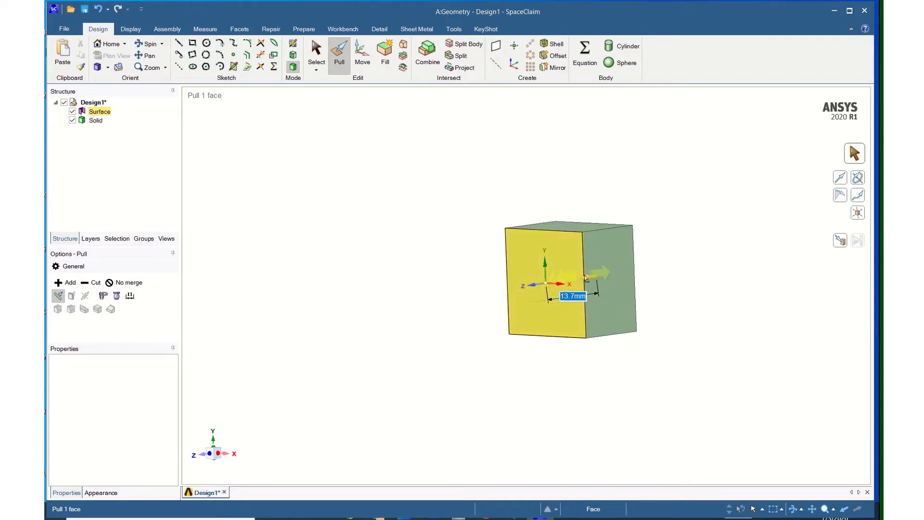
text(1)
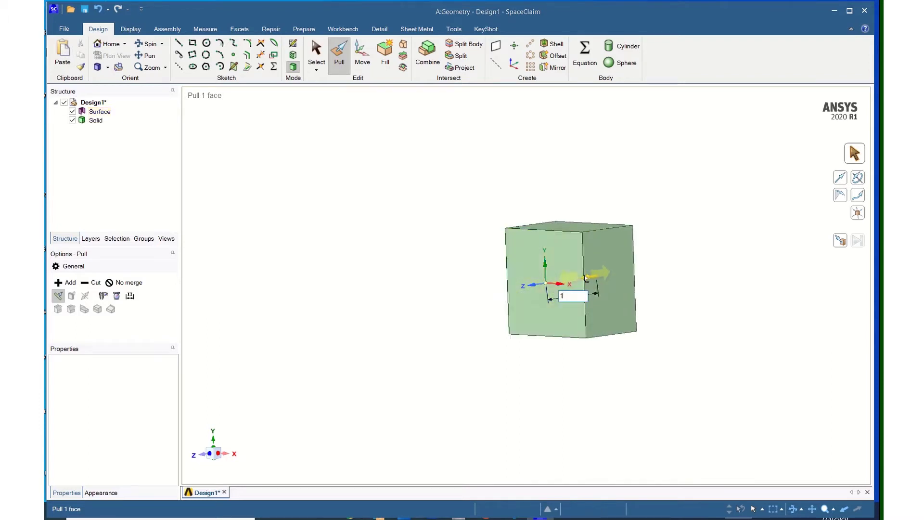
text(0)
key(Return)
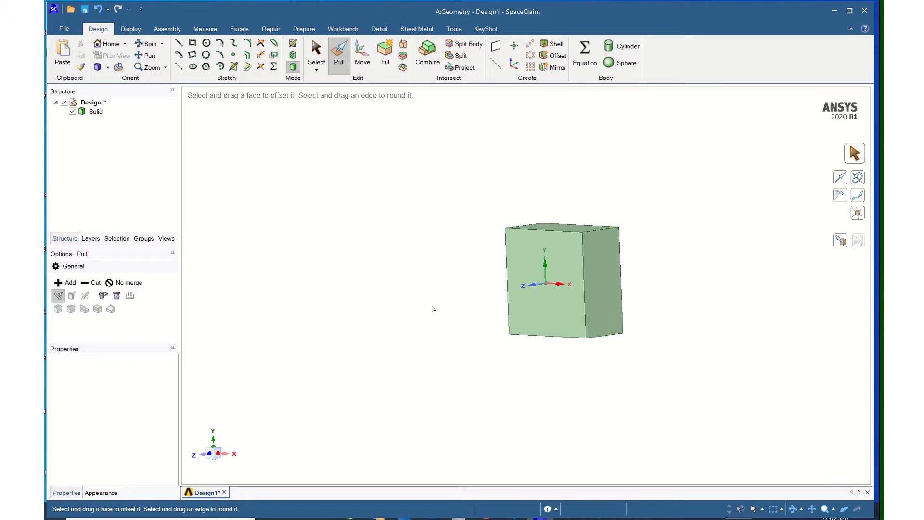
Step: Sketch a 4 mm diameter circle on the block's front XY face, centered on the Y axis 7 mm above the origin
click(293, 44)
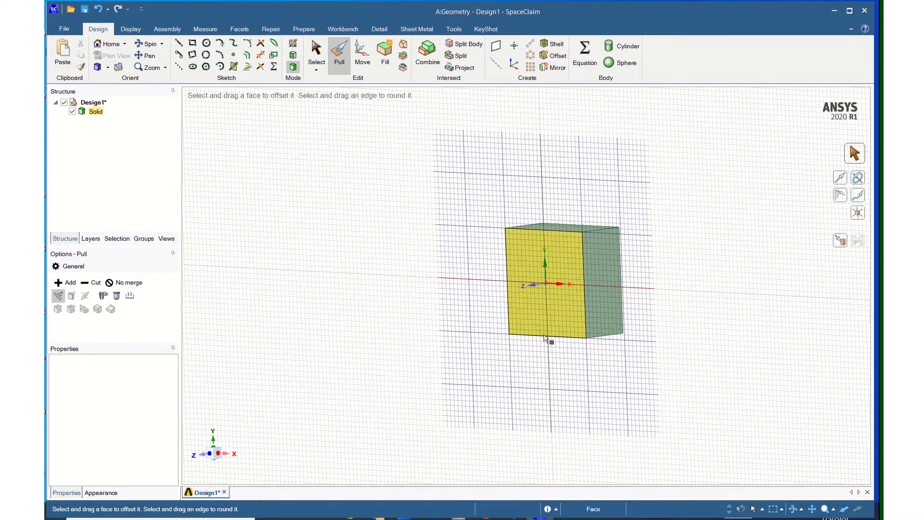
mouse_move(503, 332)
middle_down()
mouse_move(507, 324)
mouse_move(475, 328)
middle_up()
middle_drag(474, 326, 541, 328)
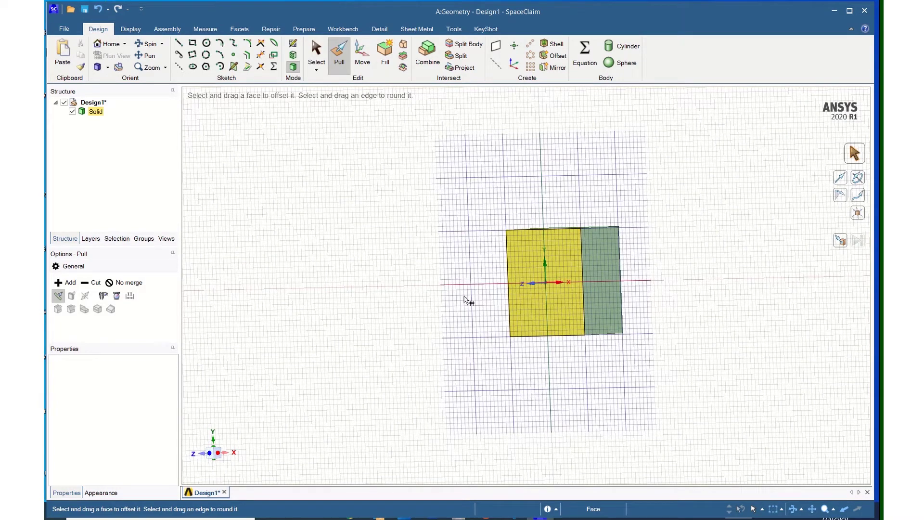
click(202, 455)
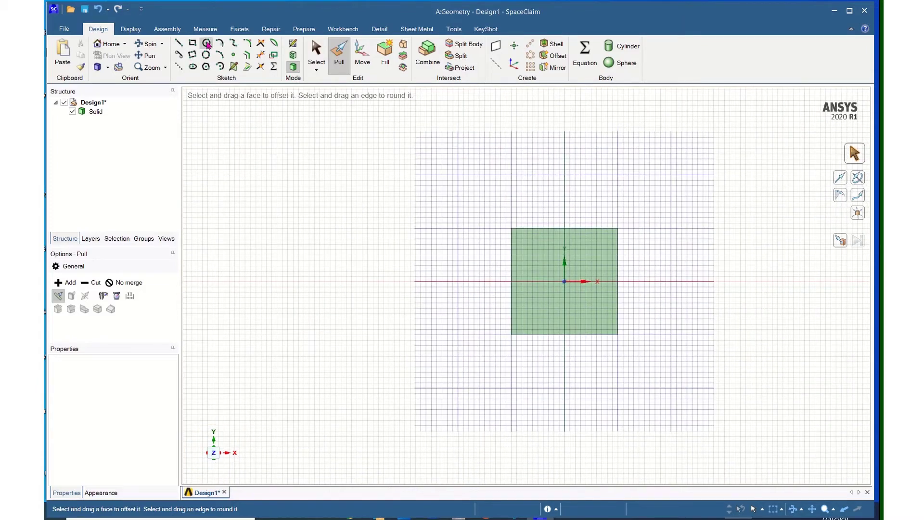
click(206, 45)
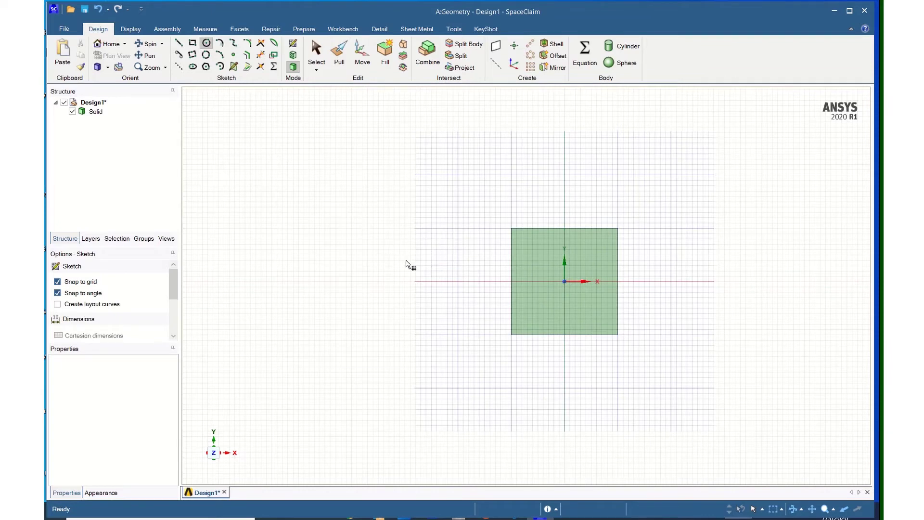
click(435, 268)
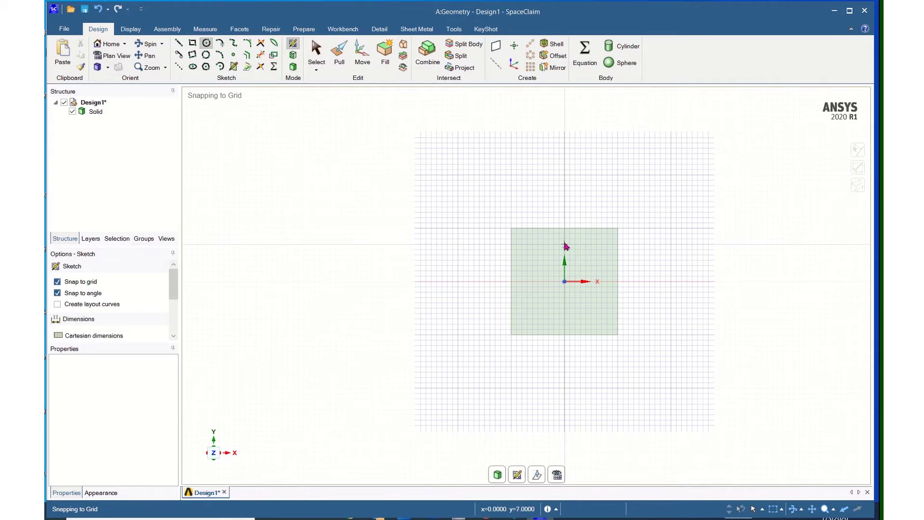
click(564, 244)
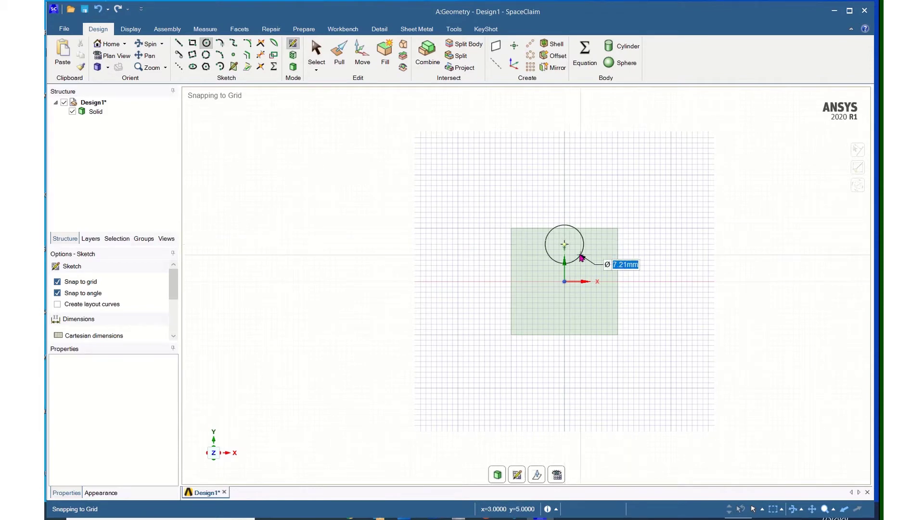
text(4)
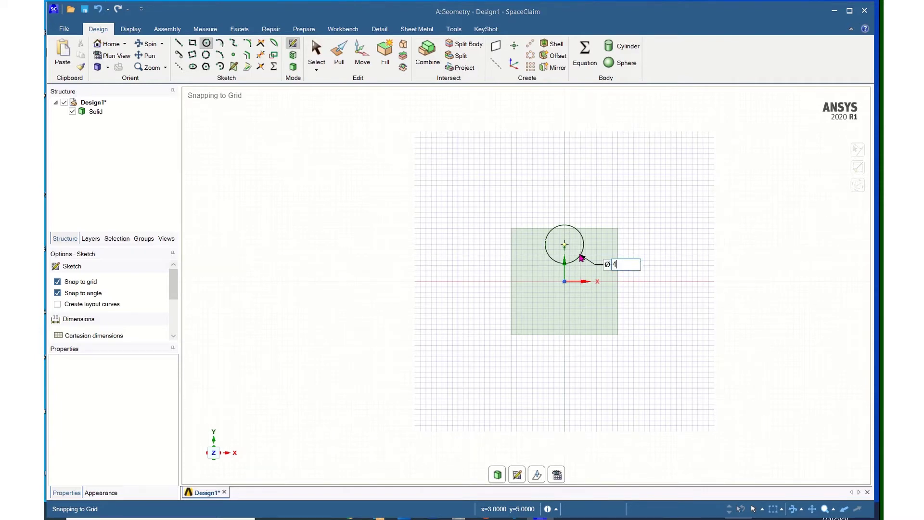
key(Return)
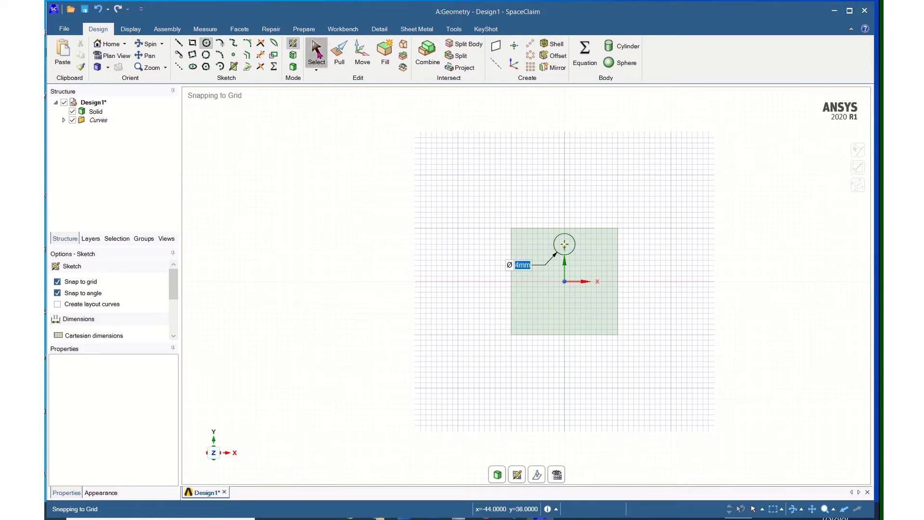
Step: Copy the circle 14 mm straight down along the Y axis with the Move tool
click(317, 53)
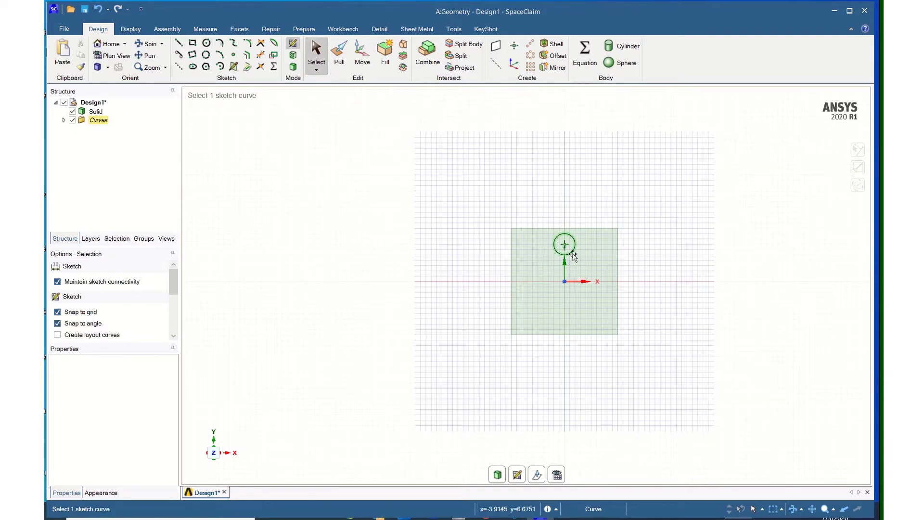
click(572, 254)
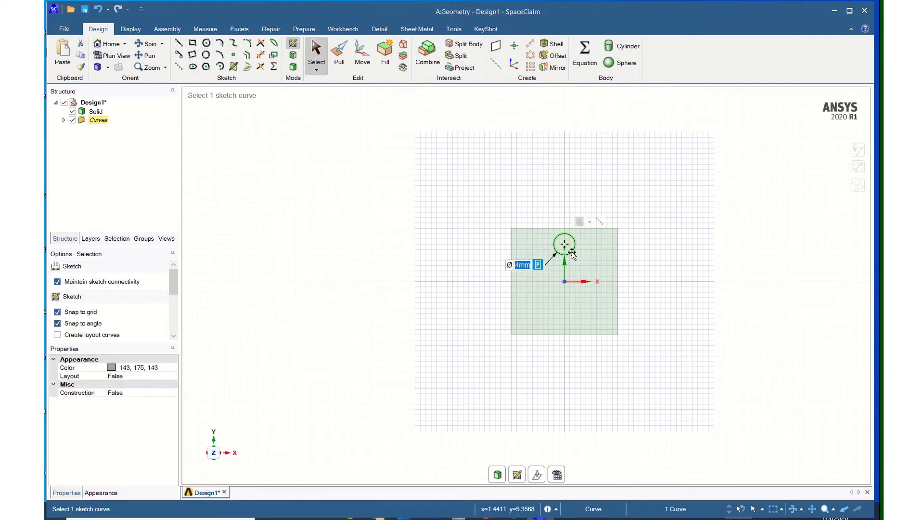
click(363, 54)
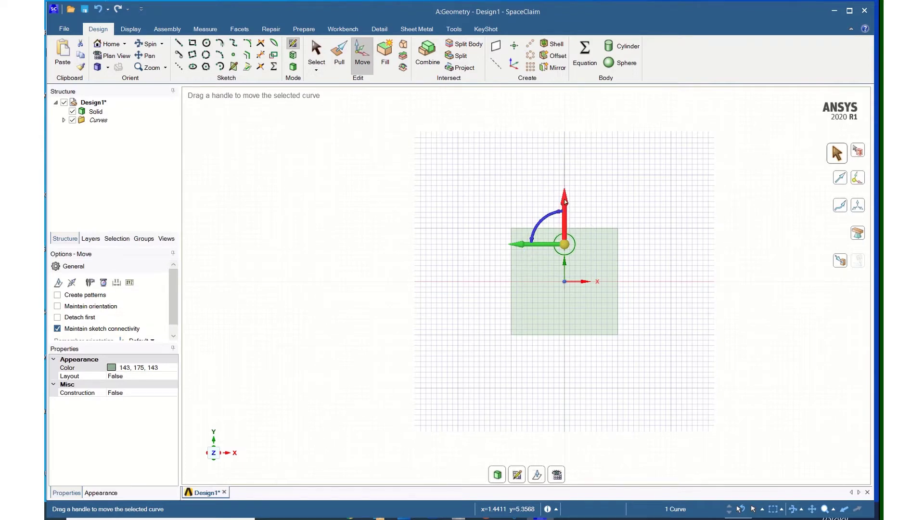
key(ctrl)
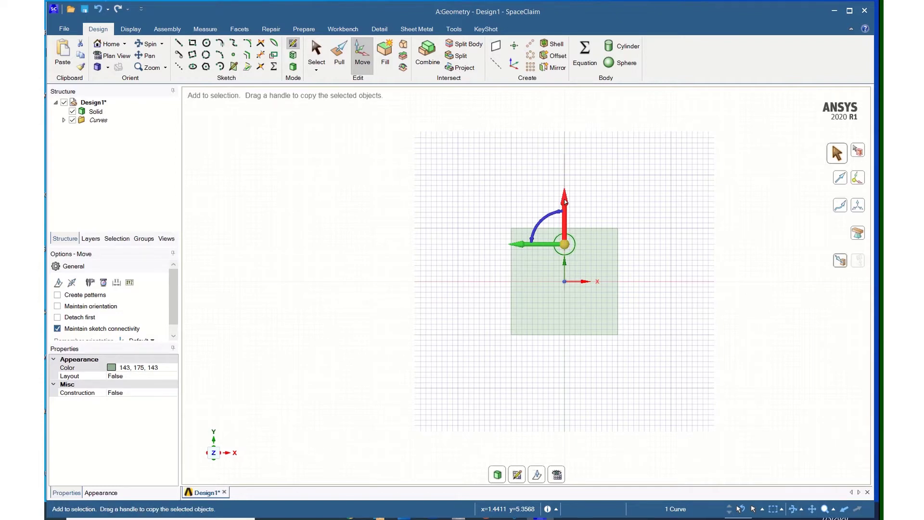
ctrl+drag(564, 215, 561, 261)
text(14)
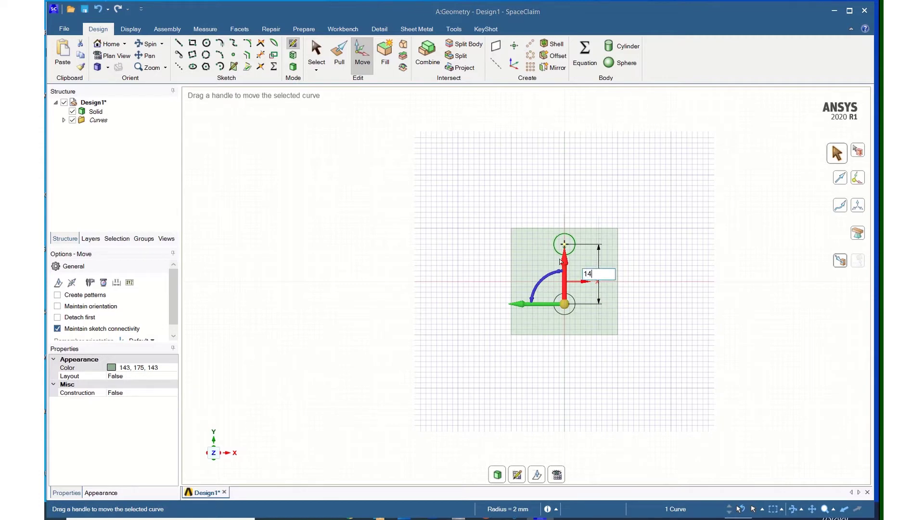
key(Return)
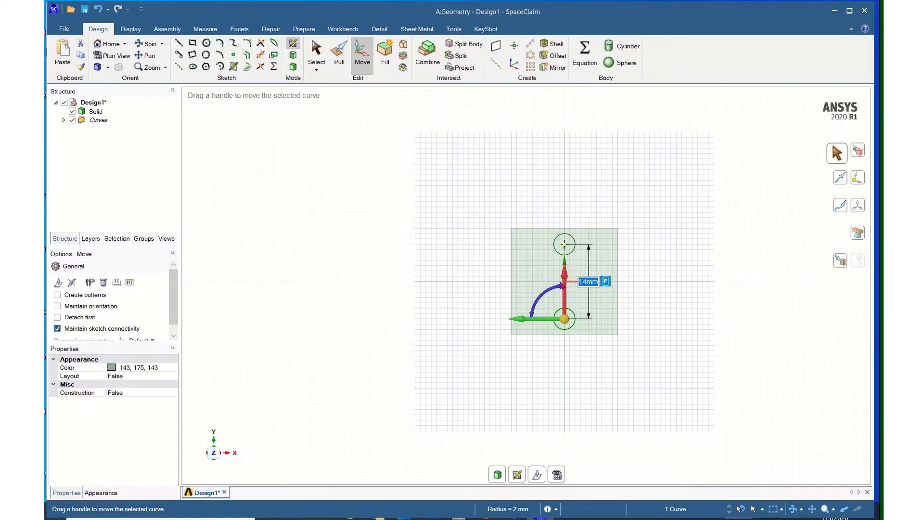
click(477, 324)
Step: Pull both circular faces on the block's front 30 mm outward to form two cylindrical rods
middle_drag(559, 389, 478, 395)
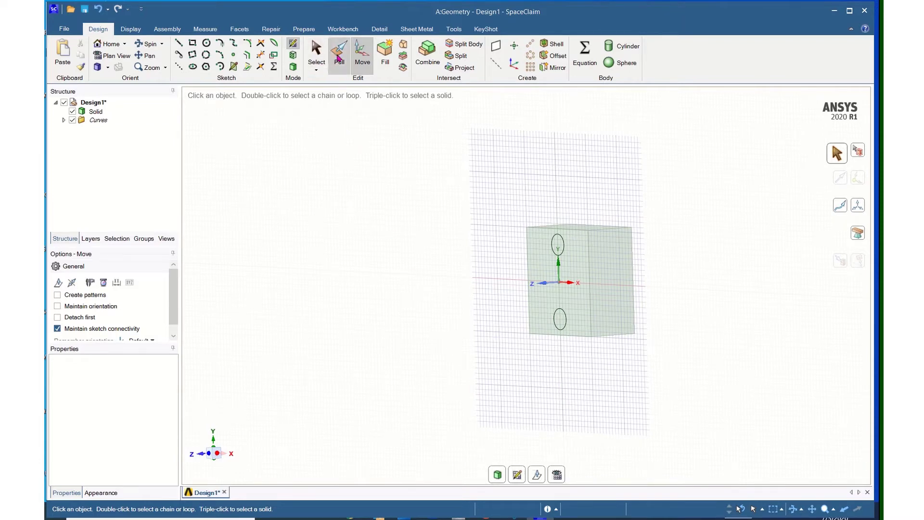
click(340, 54)
click(562, 261)
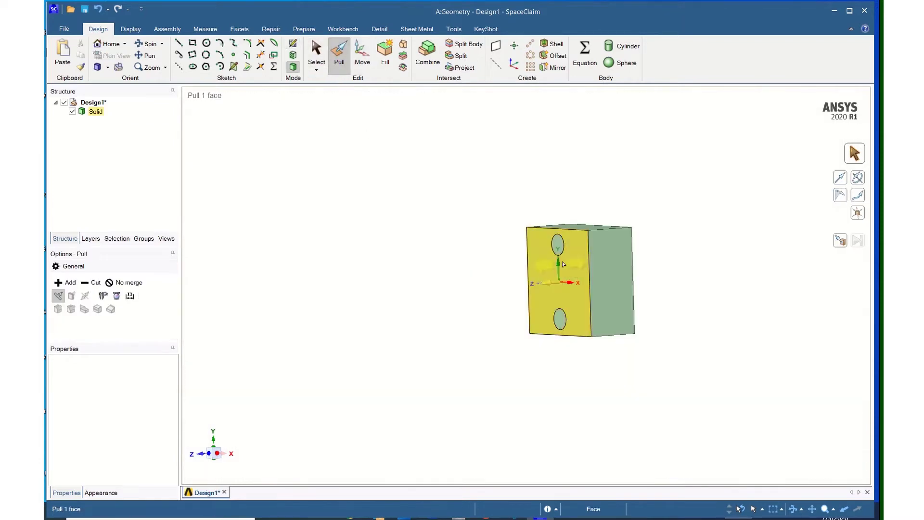
click(560, 248)
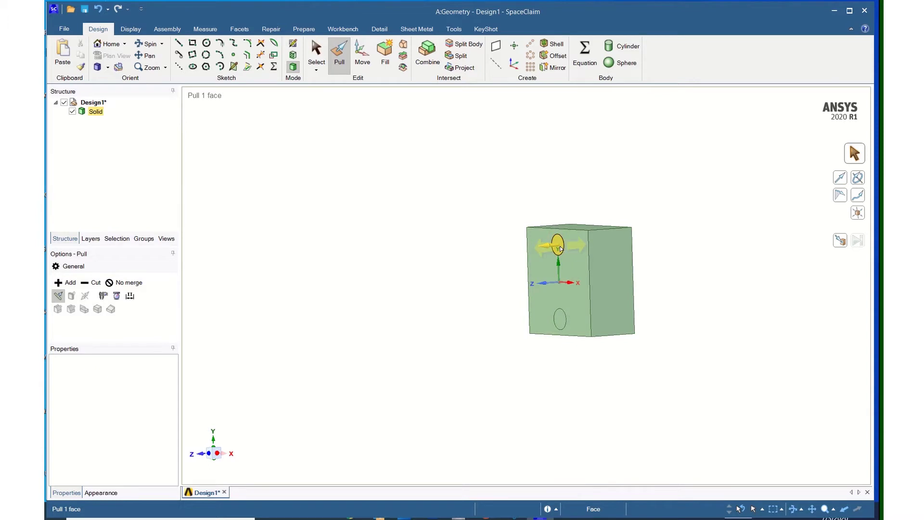
click(560, 249)
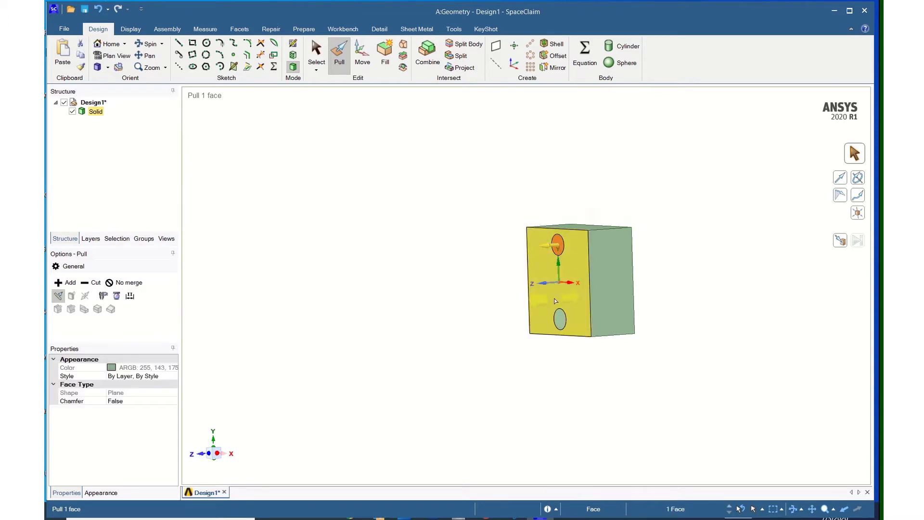
ctrl+click(560, 321)
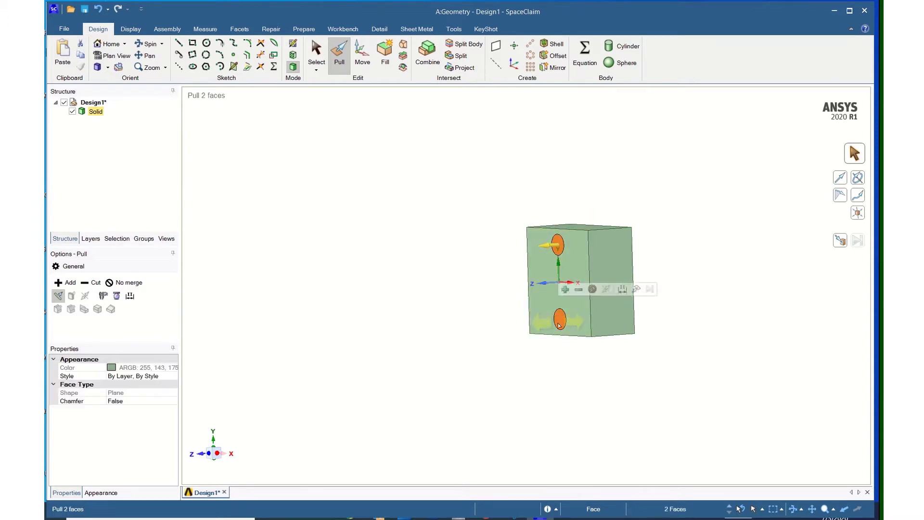
drag(547, 248, 428, 267)
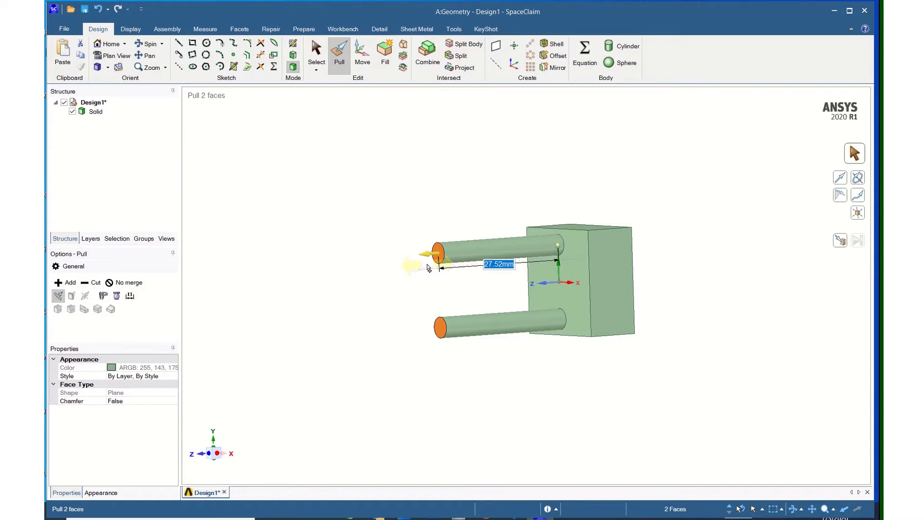
text(30)
key(Return)
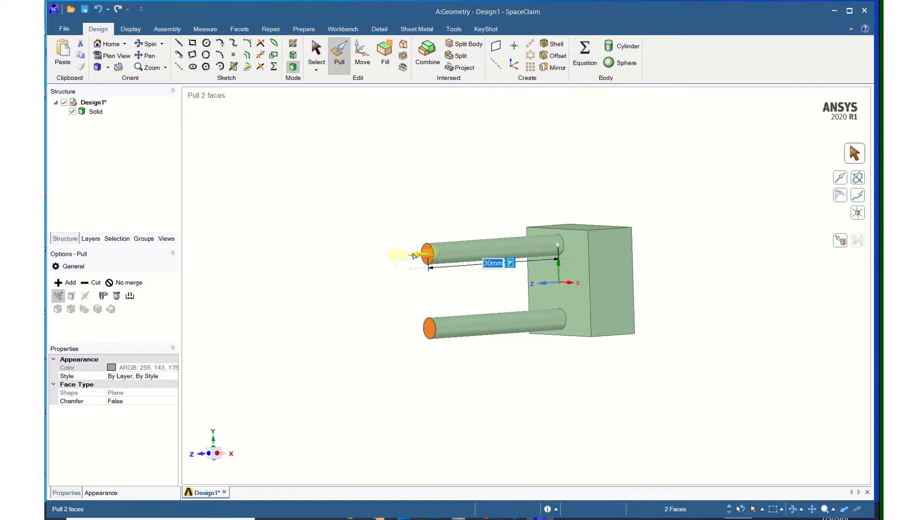
click(400, 219)
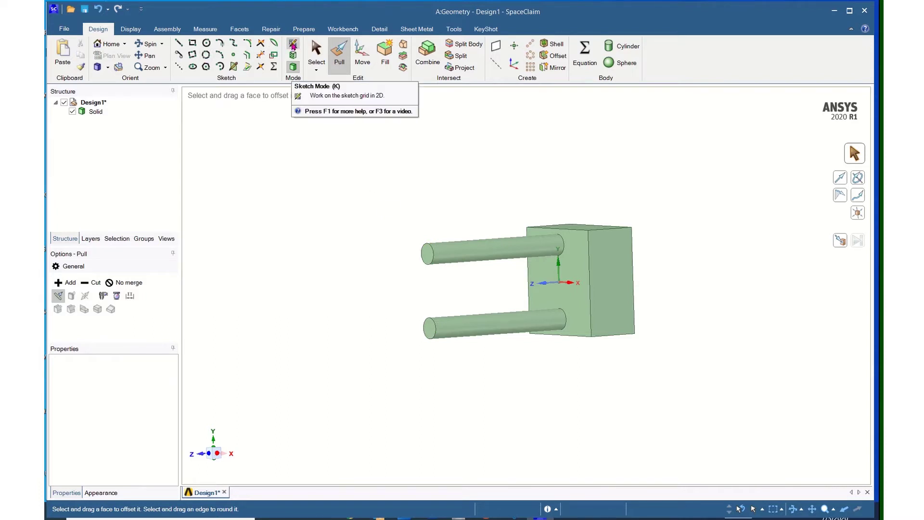
Step: Sketch a 4 mm by 18 mm rectangle enclosing both rod ends on the plane of the rods' free end faces
click(293, 46)
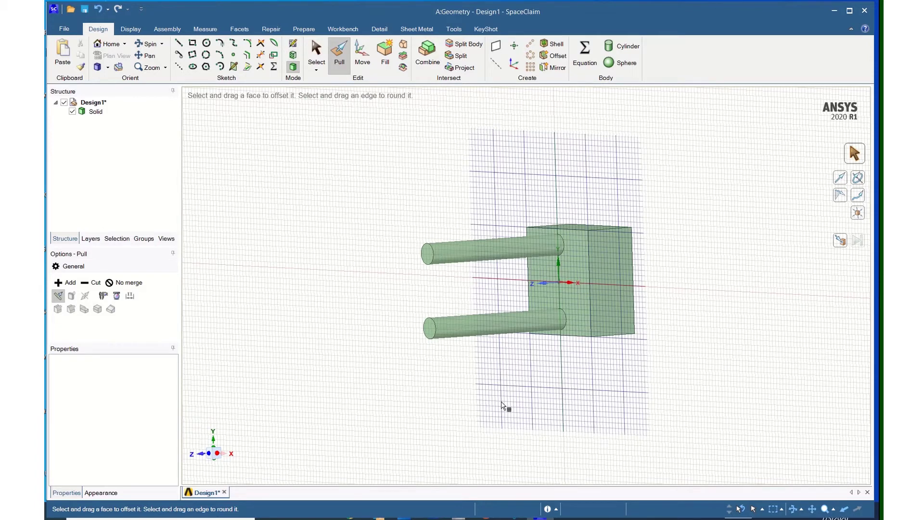
click(430, 329)
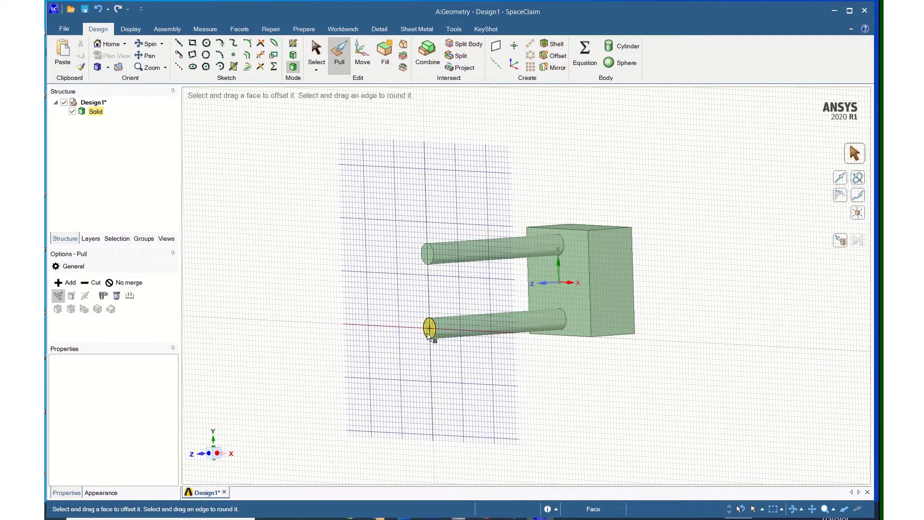
key(k)
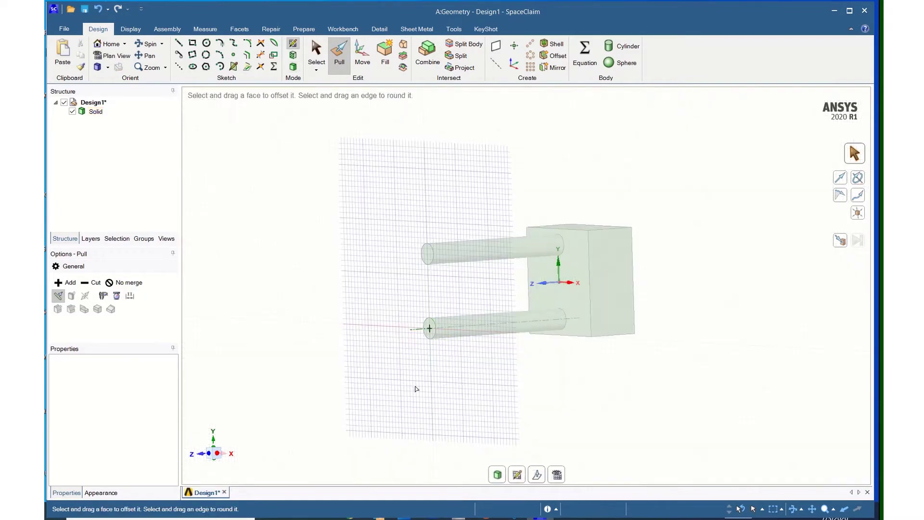
mouse_move(417, 389)
middle_down()
mouse_move(474, 396)
mouse_move(510, 388)
mouse_move(426, 385)
mouse_move(487, 390)
middle_up()
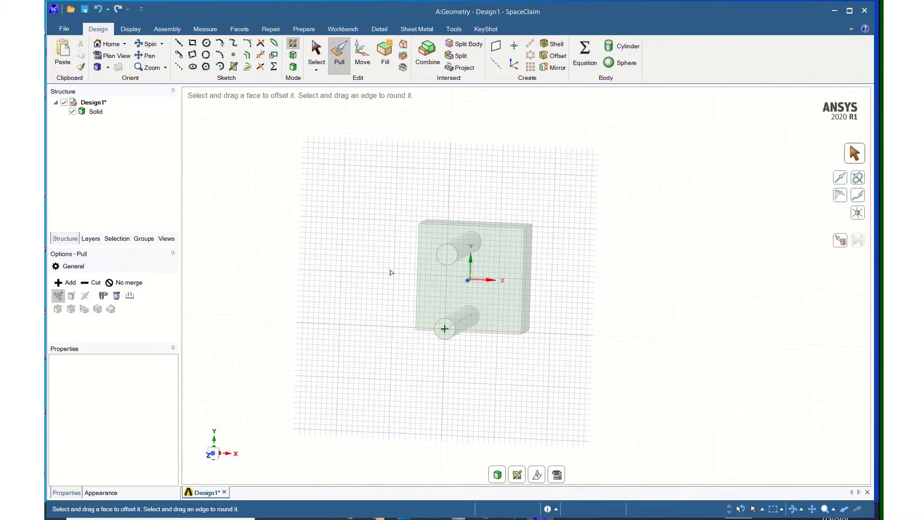
click(111, 56)
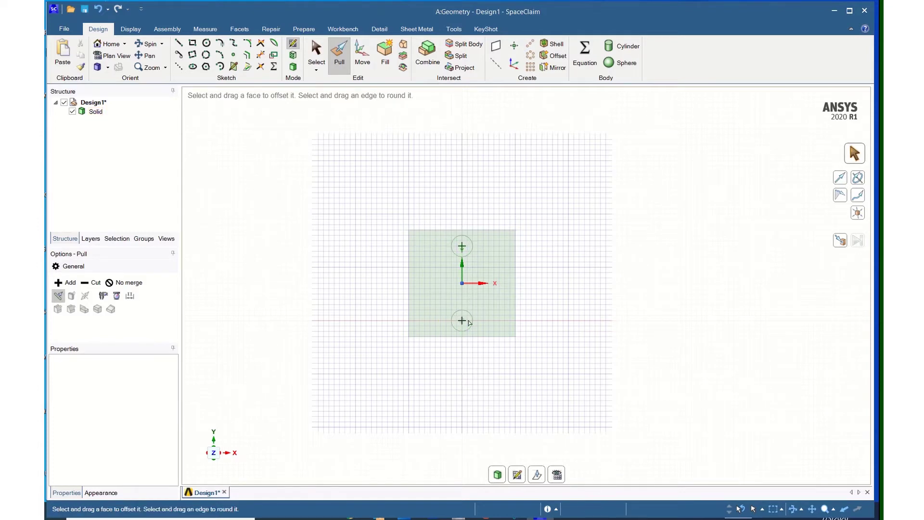
click(192, 46)
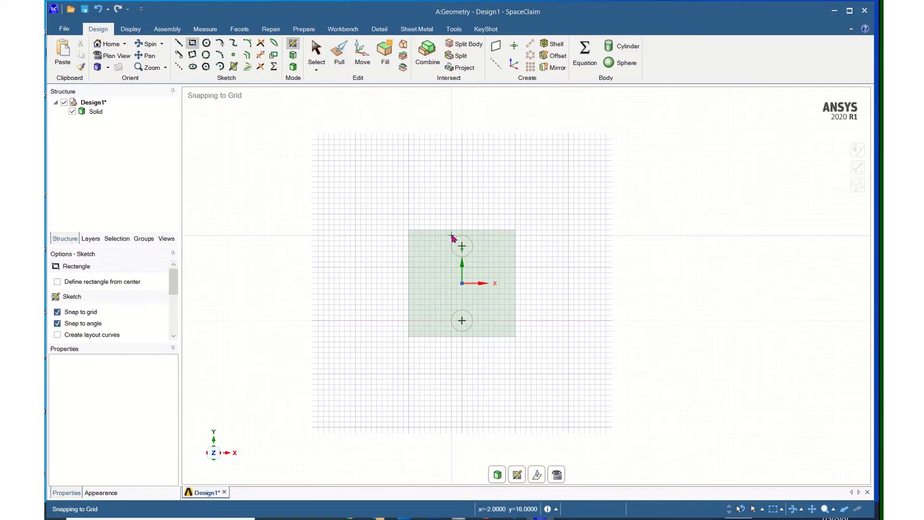
click(452, 236)
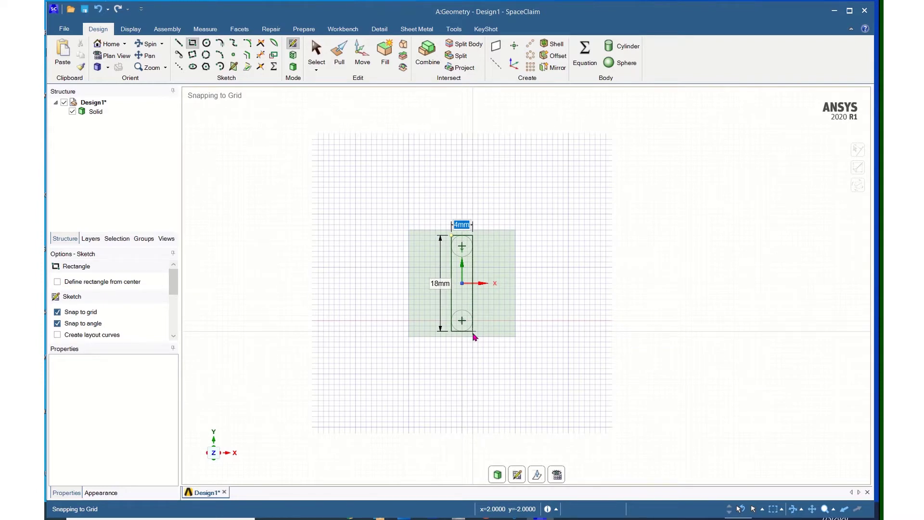
click(473, 336)
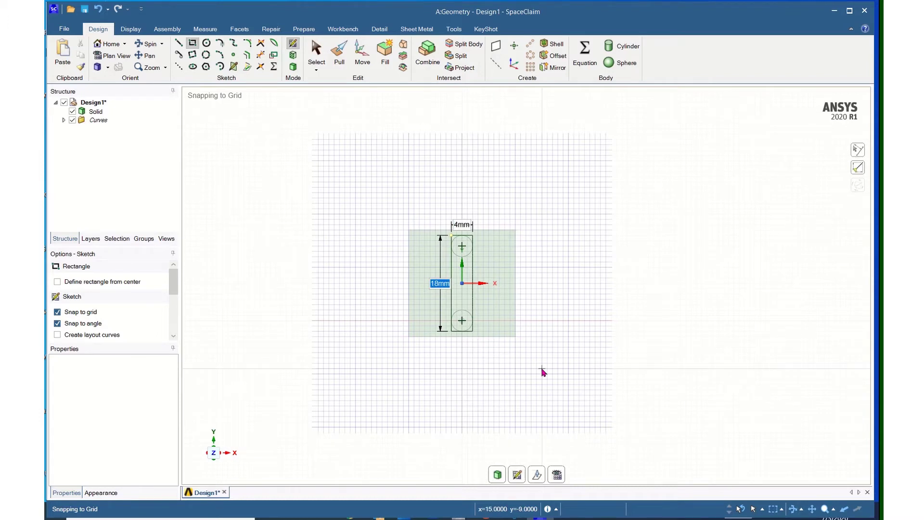
Step: Pull the strip between the rods together with both rod end faces 5 mm outward as a rounded end piece, and delete the leftover surface
middle_drag(542, 372, 462, 372)
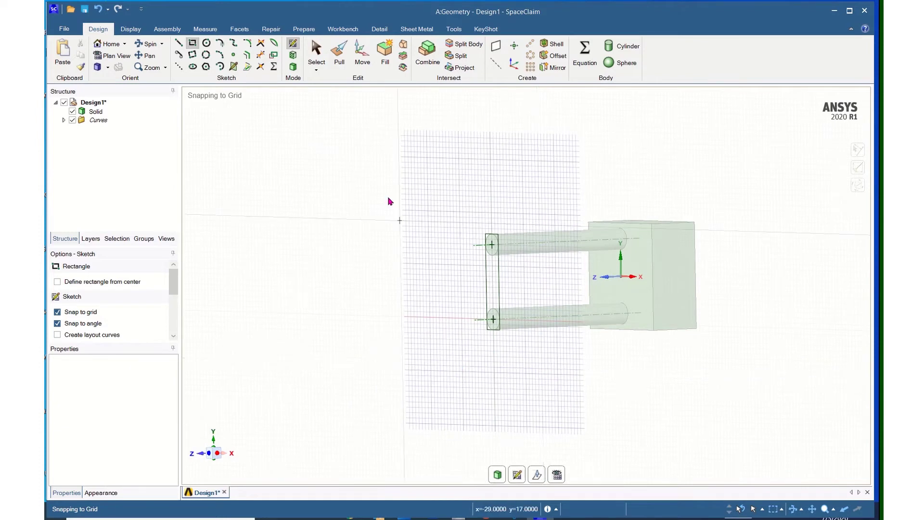
click(338, 55)
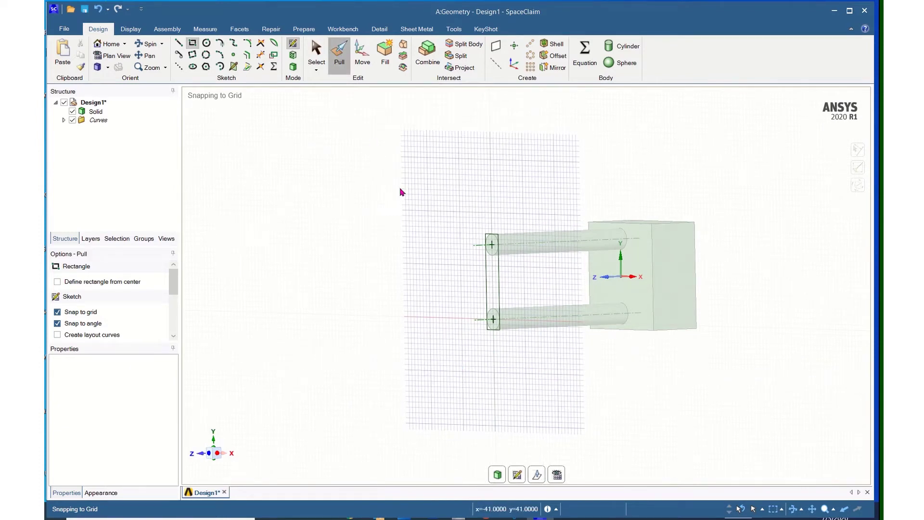
click(493, 290)
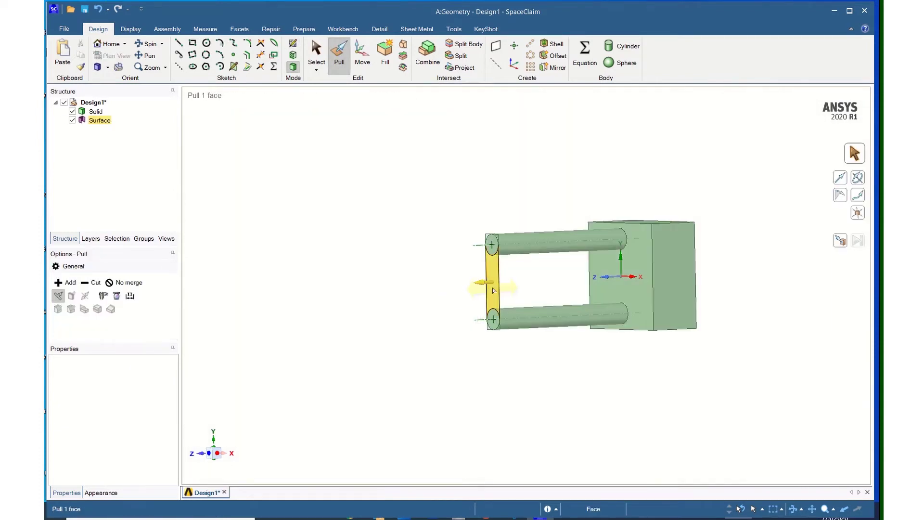
click(494, 289)
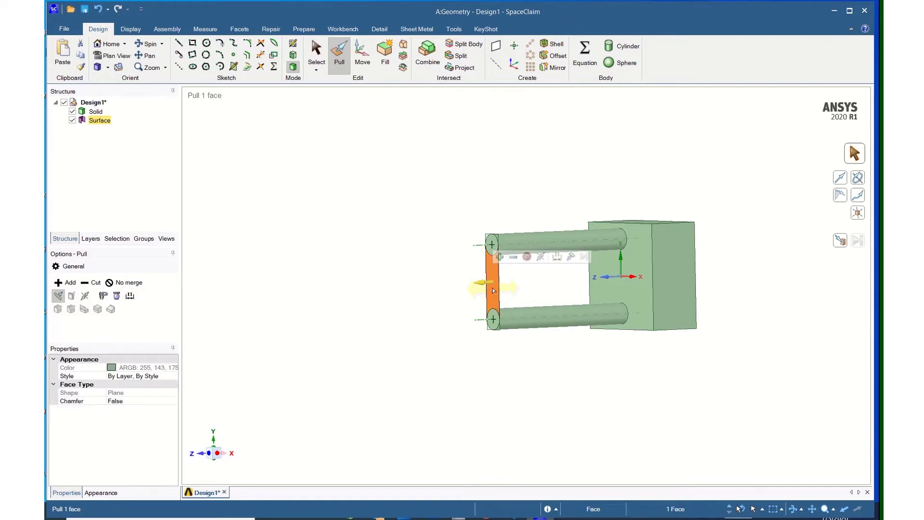
ctrl+click(493, 249)
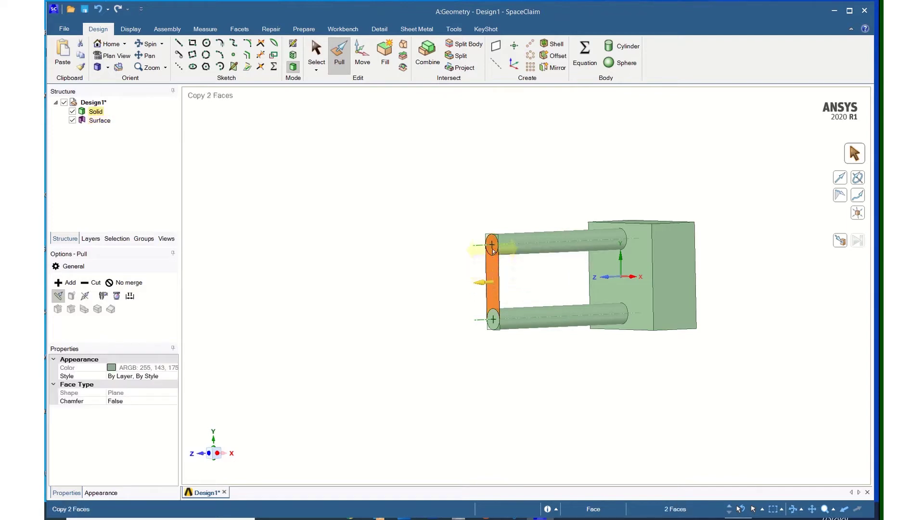
ctrl+click(492, 322)
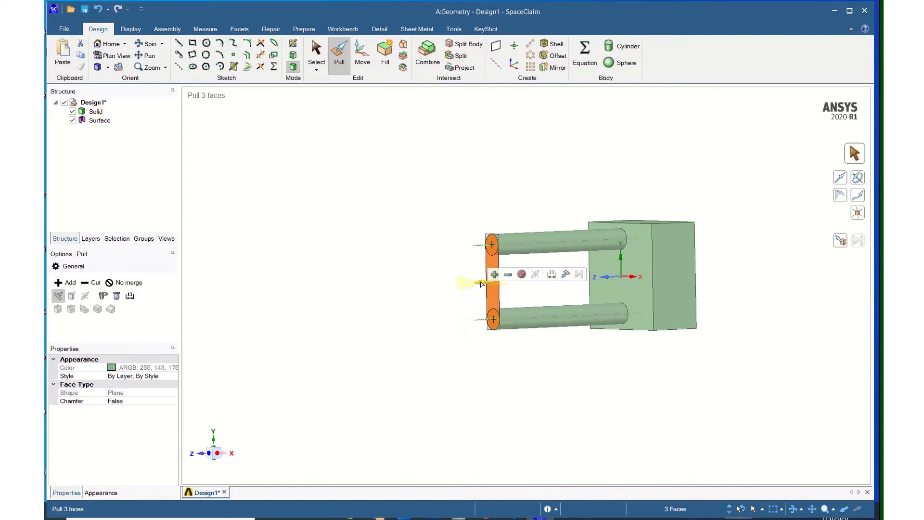
drag(480, 284, 466, 288)
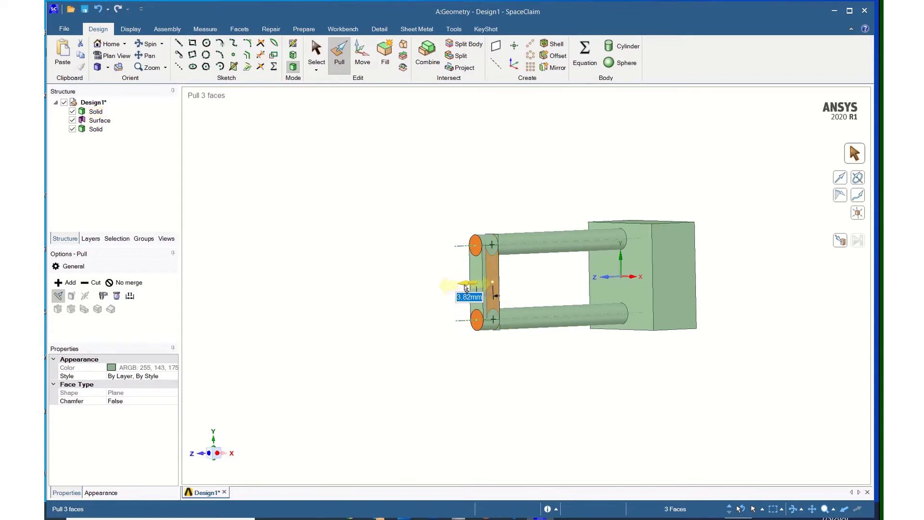
text(5)
key(Return)
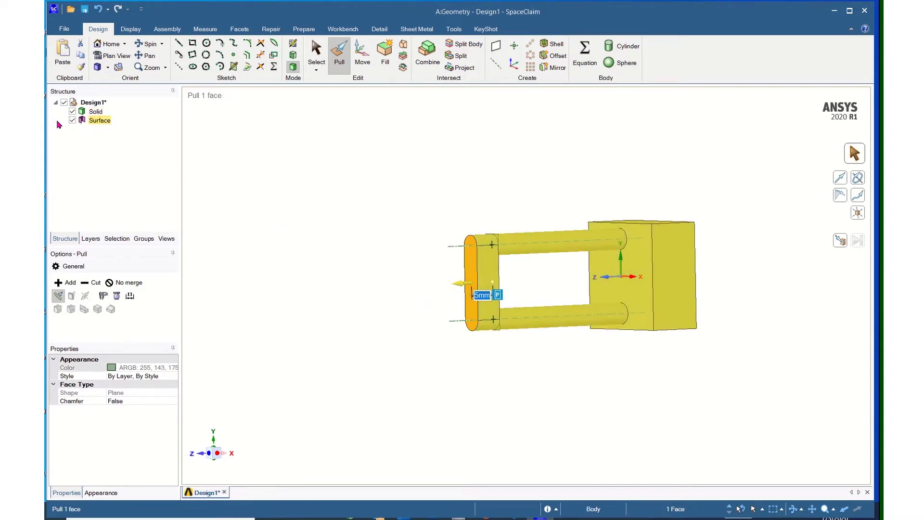
click(98, 121)
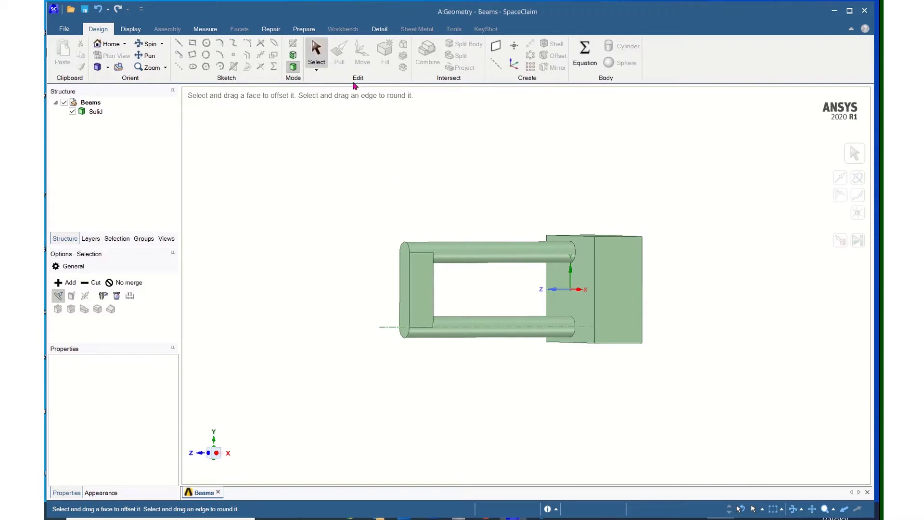
Step: Make the upper rod's radius a driving dimension parameter with the Pull tool
click(318, 48)
click(463, 260)
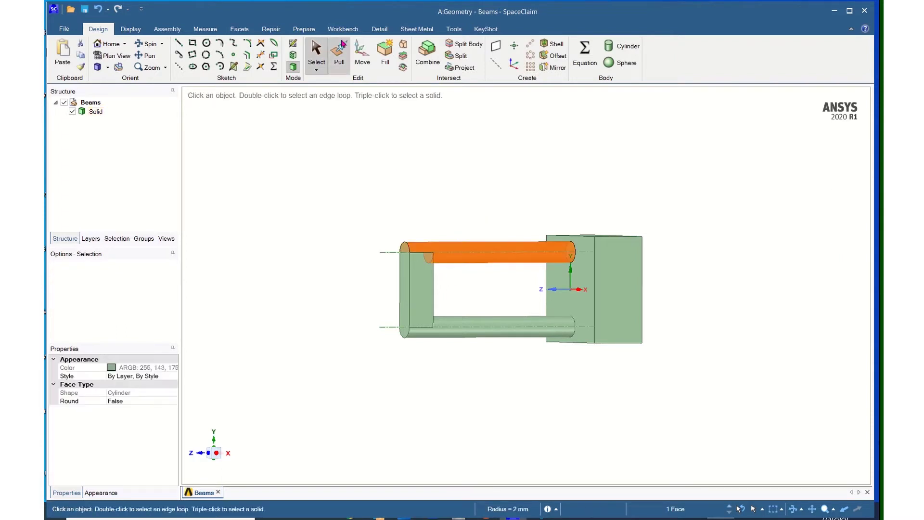
key(p)
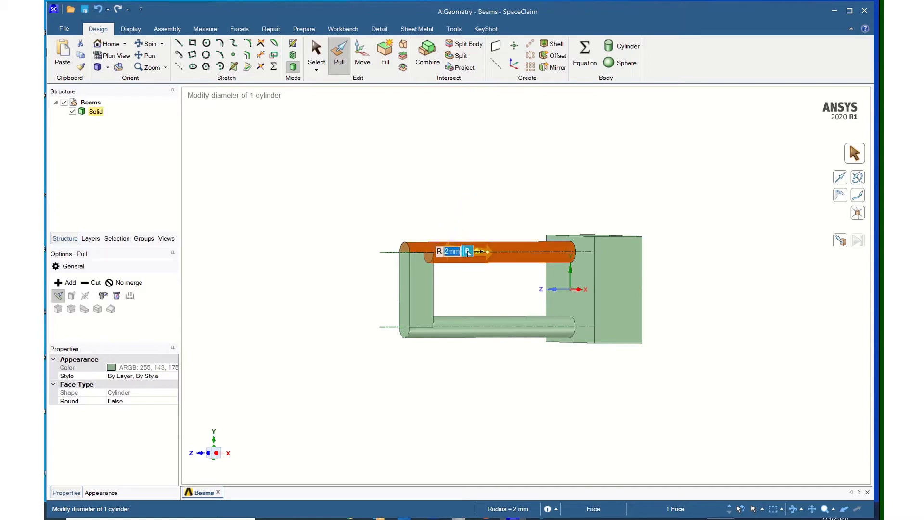
click(467, 251)
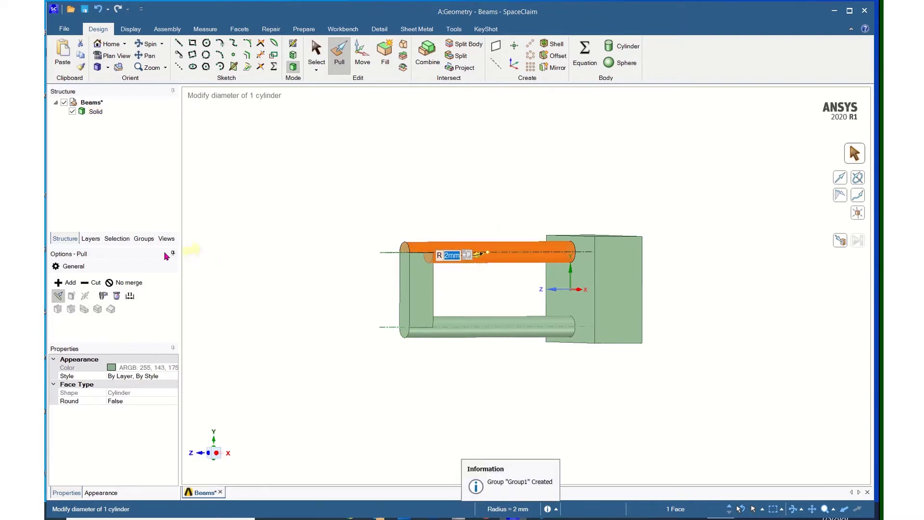
Step: Rename the upper rod's driving dimension group as Top Beam Rad
click(144, 239)
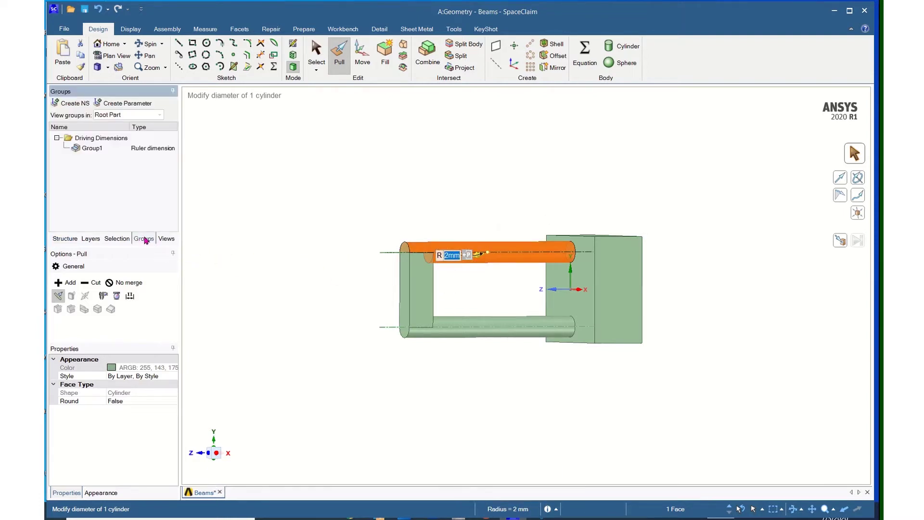
click(96, 153)
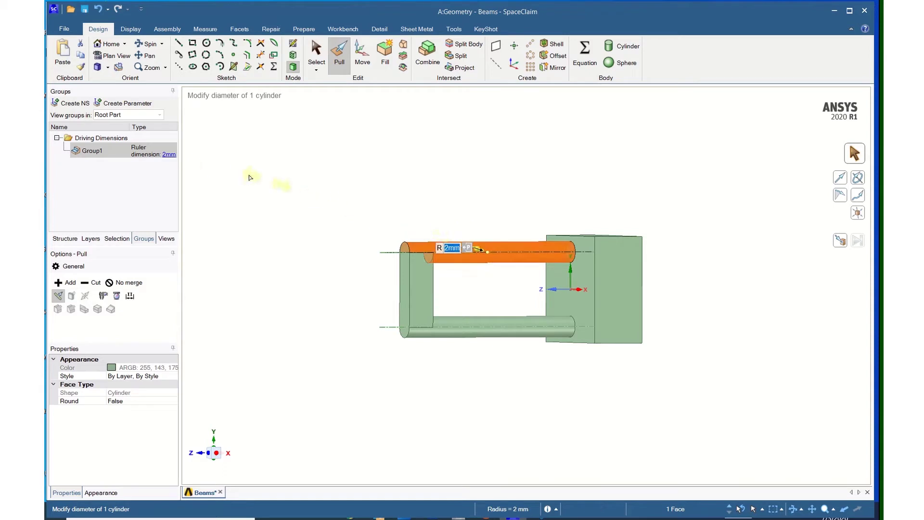
click(97, 153)
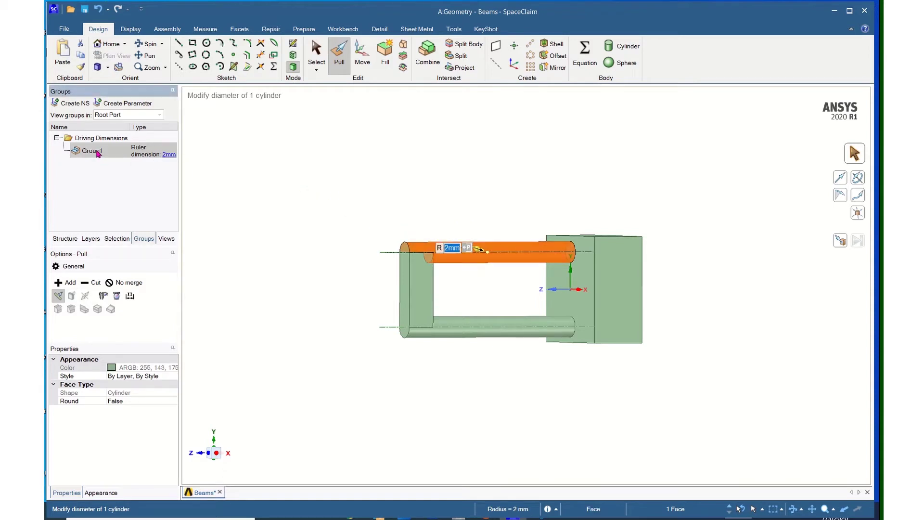
click(92, 153)
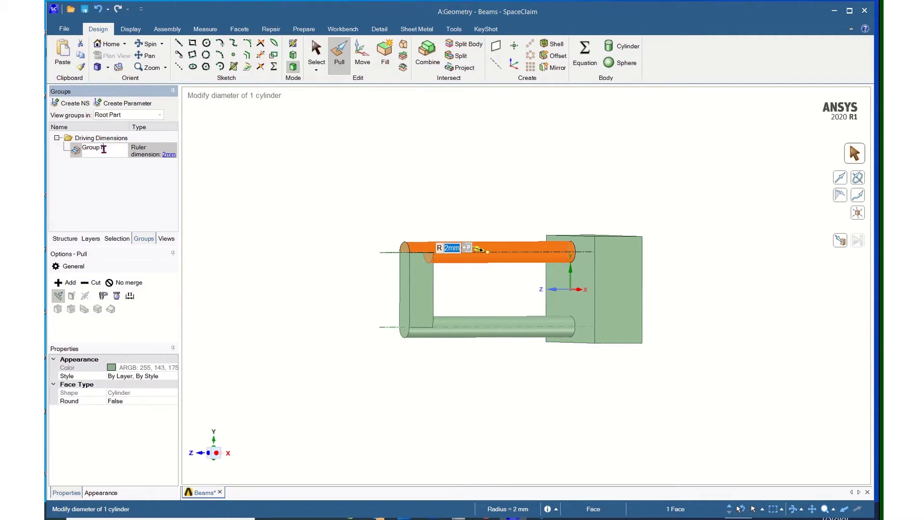
key(BackSpace)
text(Top Beam Rad)
key(Return)
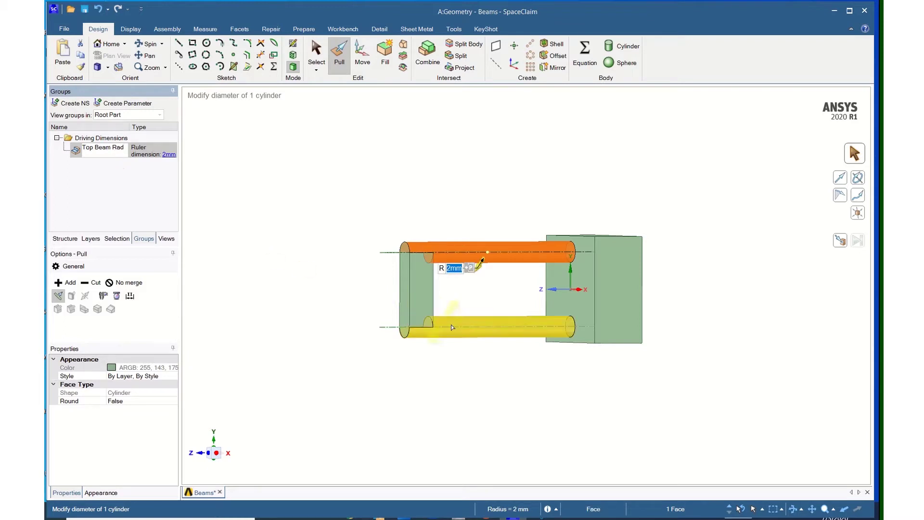
Step: Make the lower rod's radius a driving dimension parameter
click(464, 329)
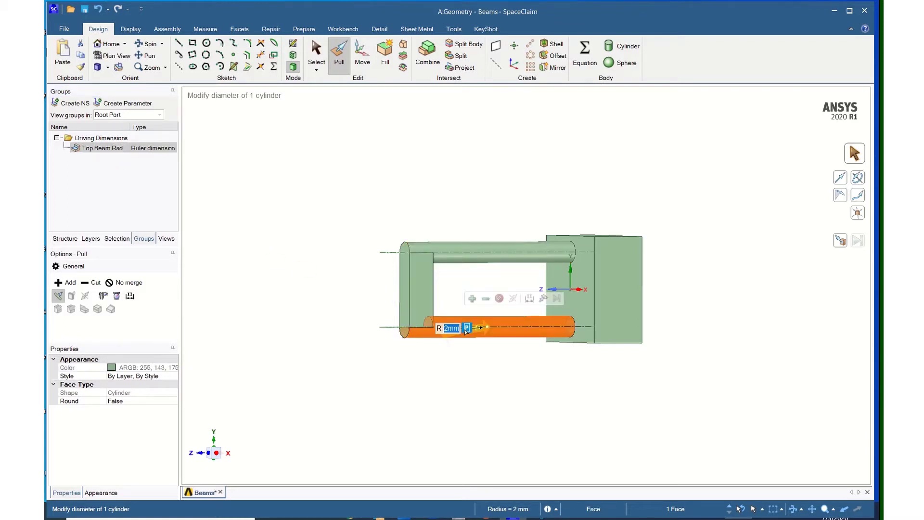
click(467, 329)
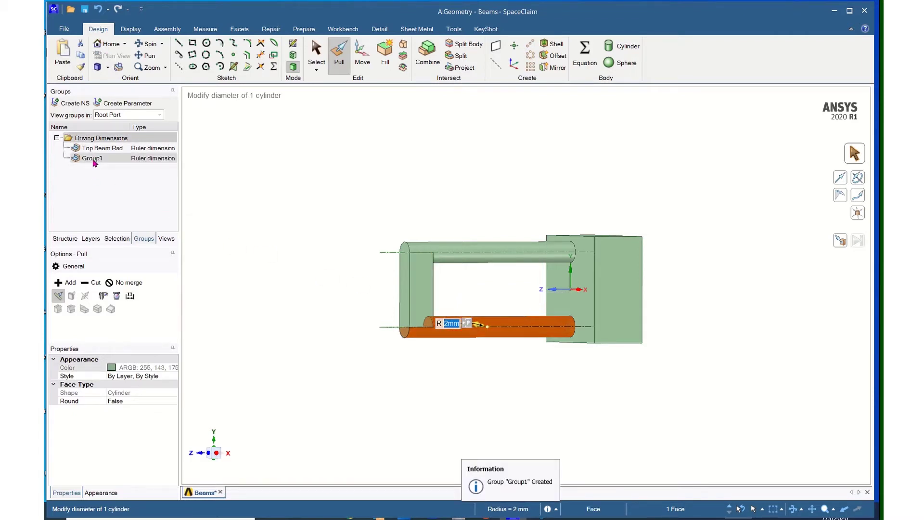
Step: Rename the lower rod's driving dimension group as Bot Beam Rad
click(94, 162)
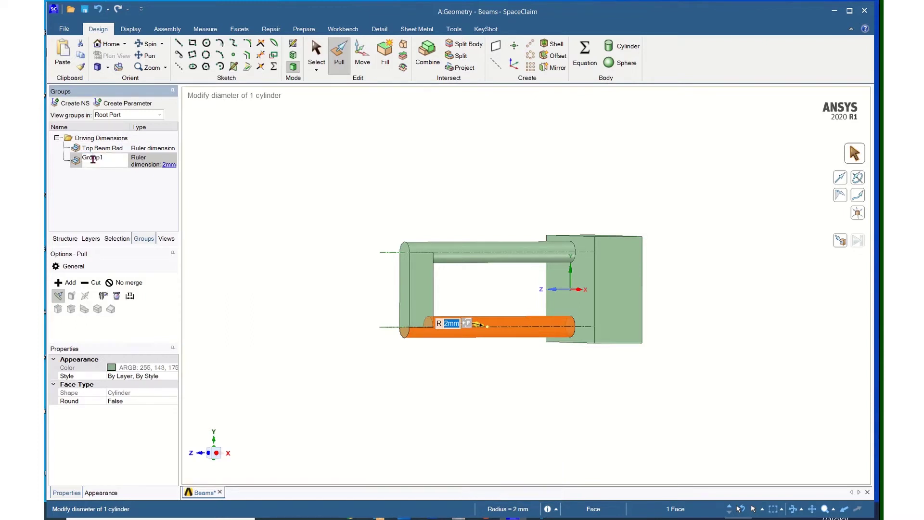
drag(82, 157, 114, 160)
text(Bot Beam Rad)
key(Return)
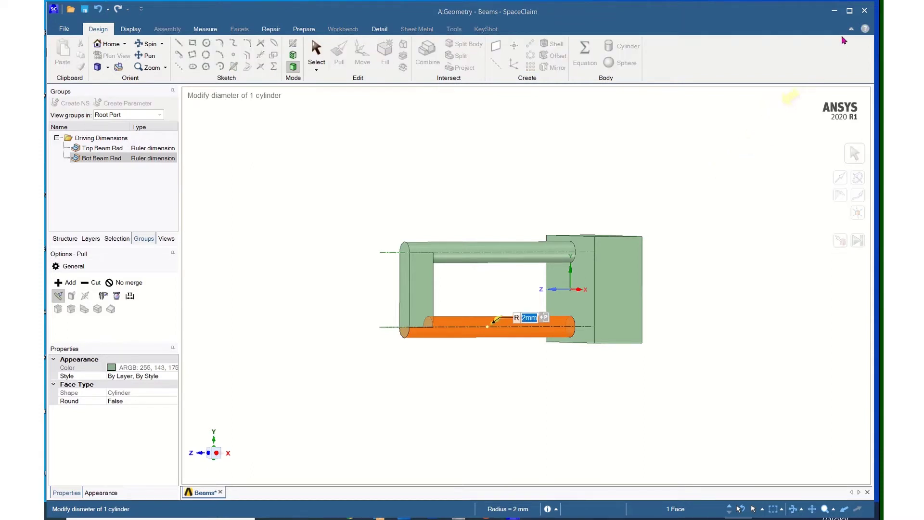
Step: Switch to Workbench, attach a Static Structural system to the existing geometry cell, and open the parameter set
click(834, 11)
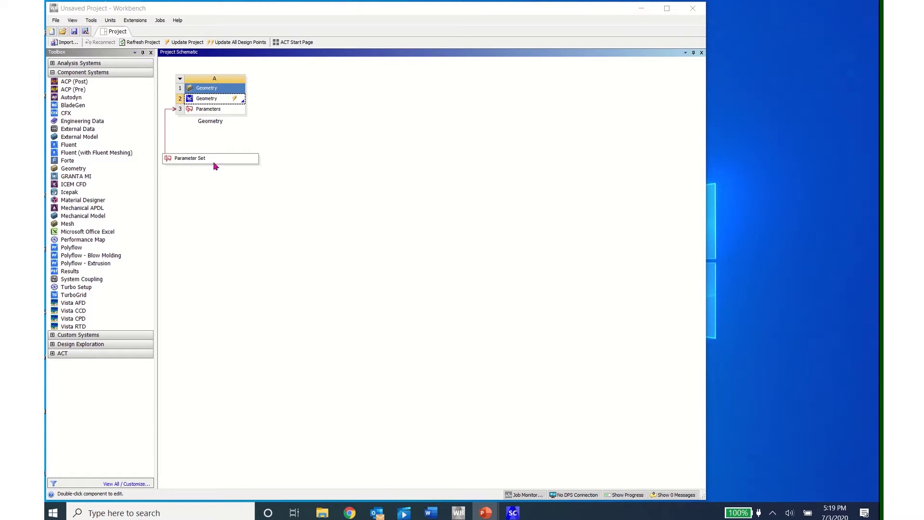
click(52, 72)
click(52, 63)
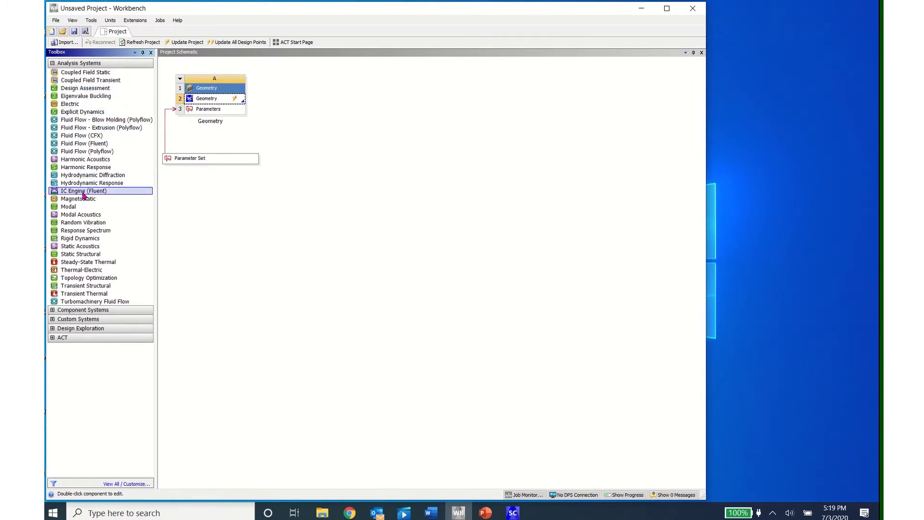
drag(86, 254, 219, 99)
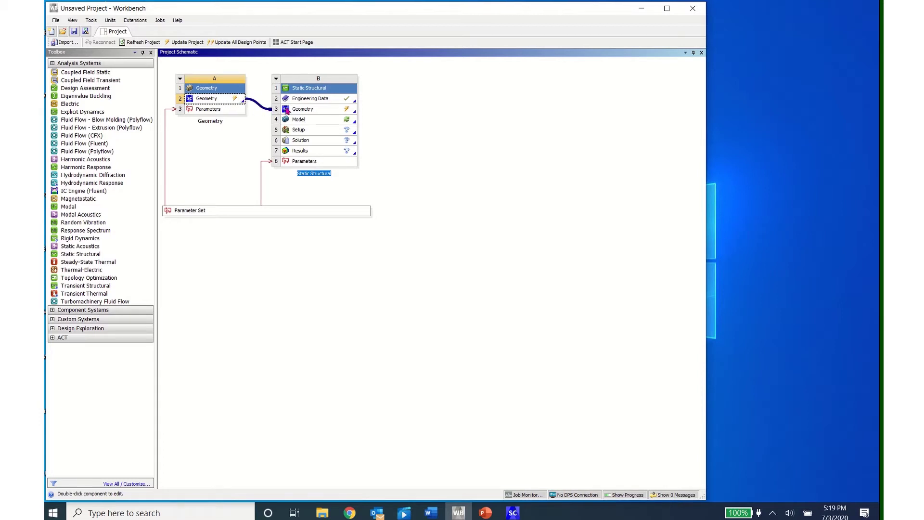
double_click(219, 211)
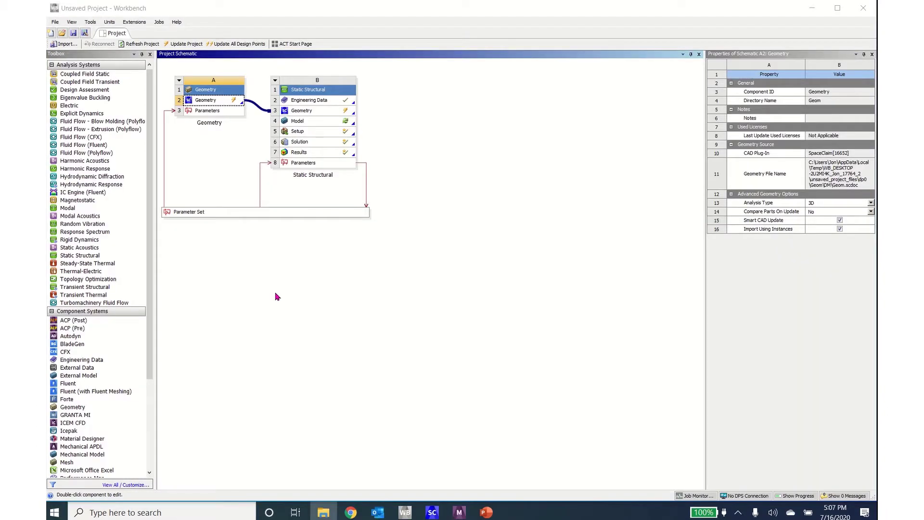
Step: Update the geometry cell and open the Static Structural model in Mechanical
right_click(215, 103)
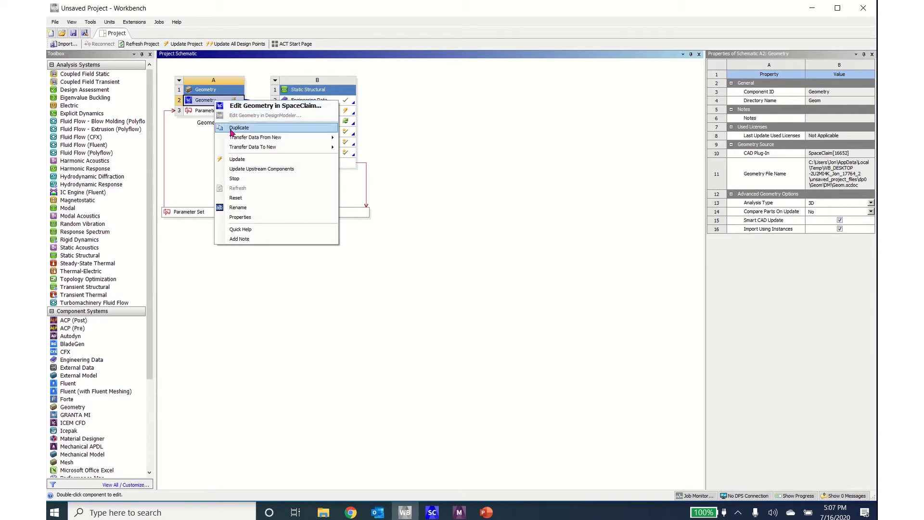
click(236, 159)
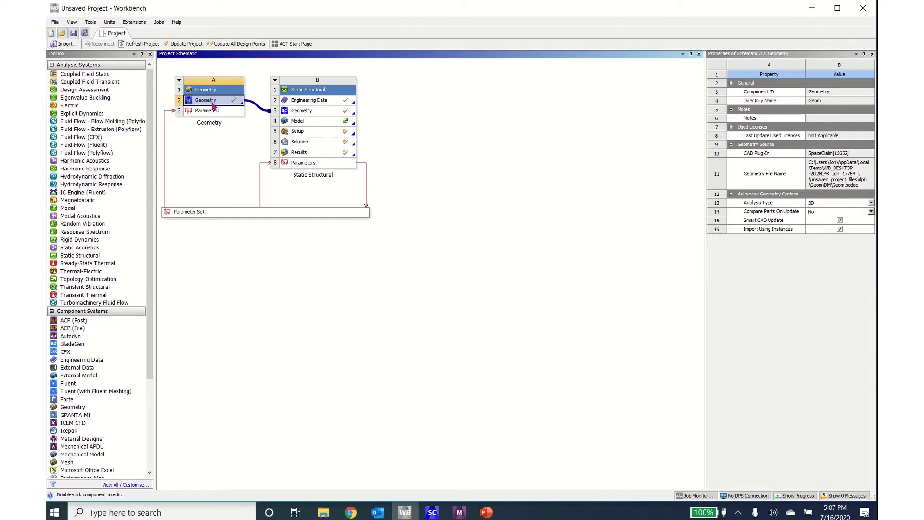
double_click(323, 124)
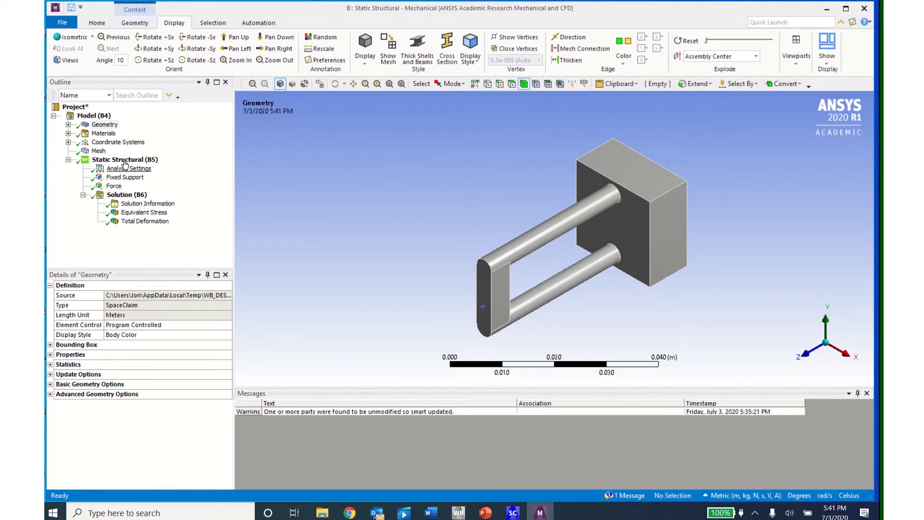
Step: Examine the static structural setup: the geometry, the mesh, the fixed support on the block, and the force on the end piece
click(69, 125)
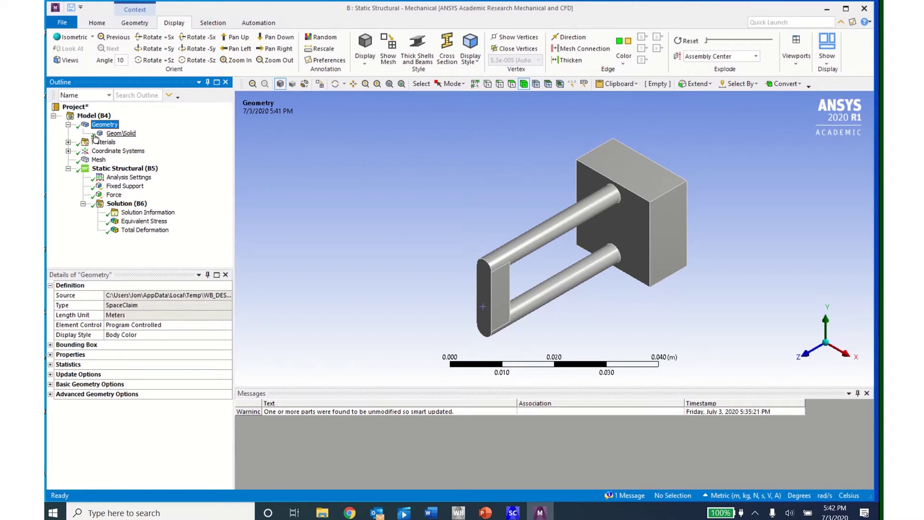
click(98, 160)
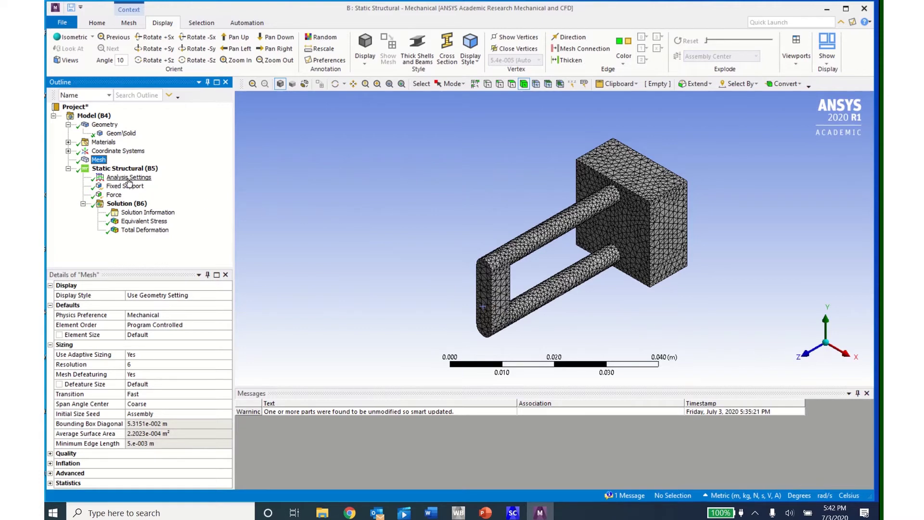
click(117, 169)
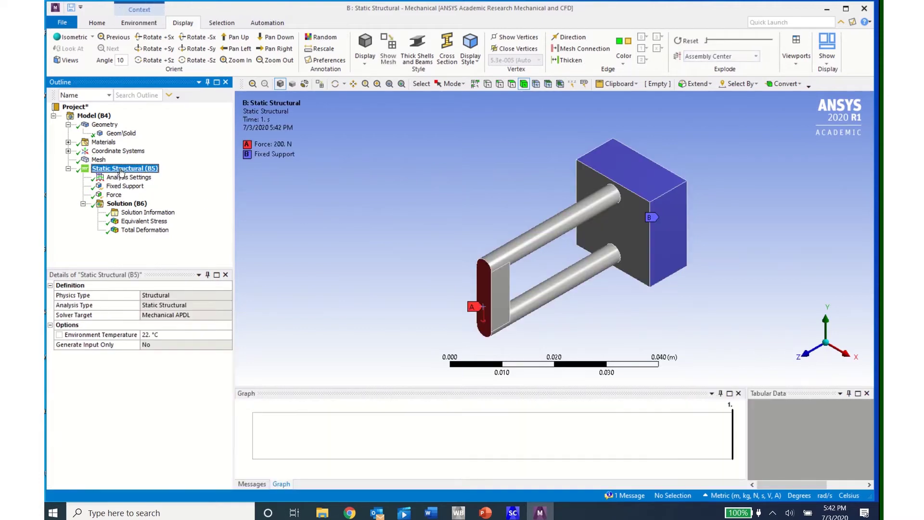
click(125, 186)
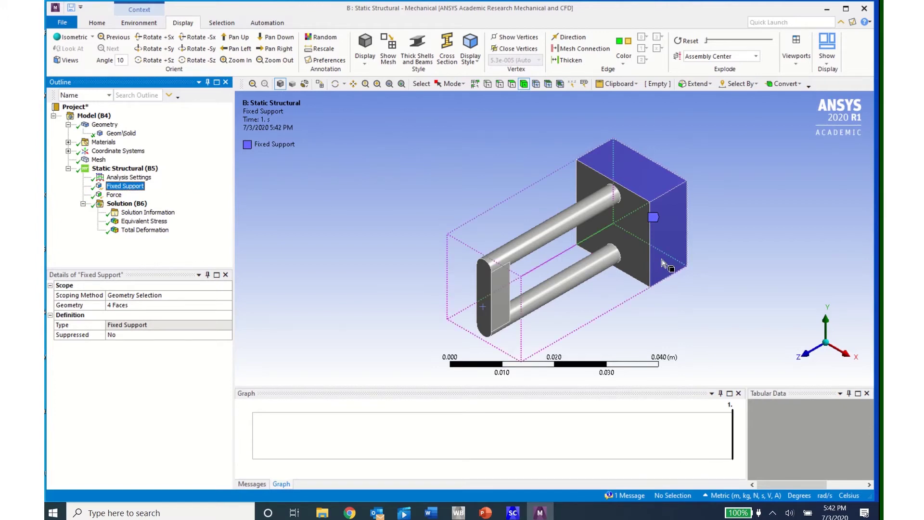
middle_drag(602, 258, 561, 275)
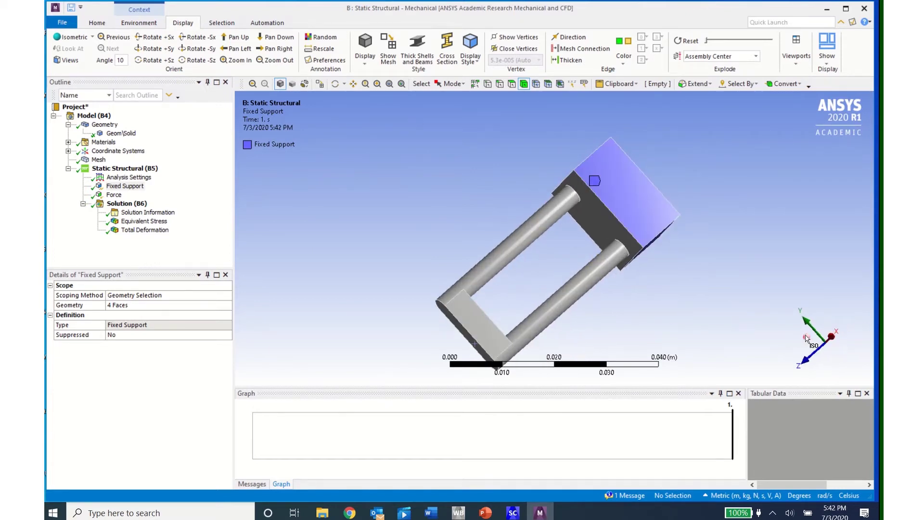
click(807, 338)
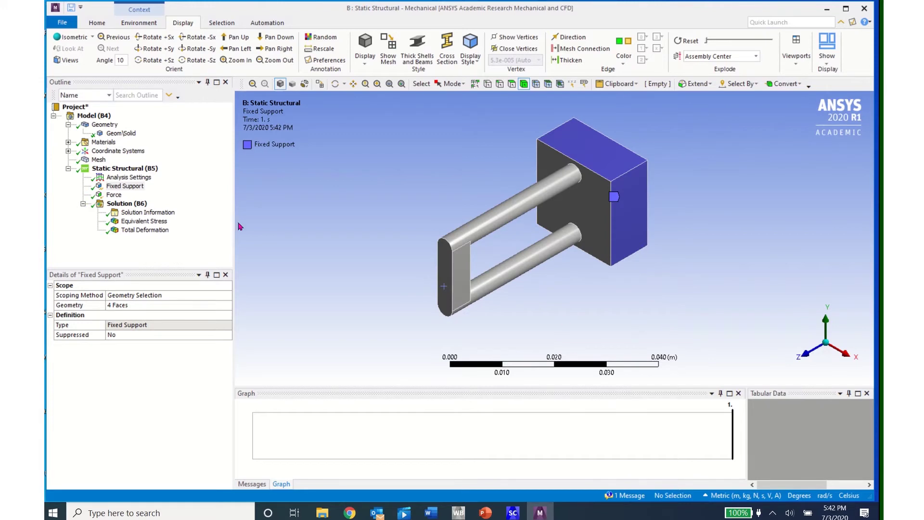
click(114, 194)
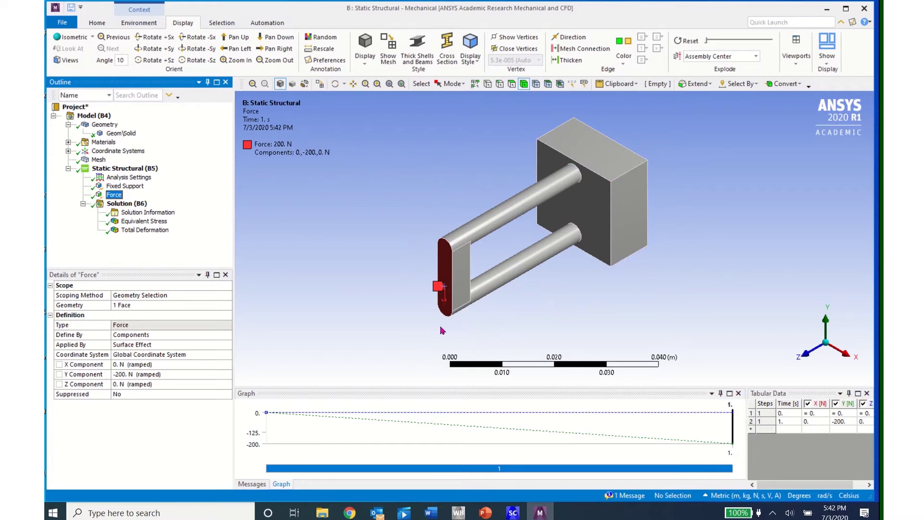
Step: Examine the equivalent stress and total deformation results on the rods and end piece from several angles
click(133, 220)
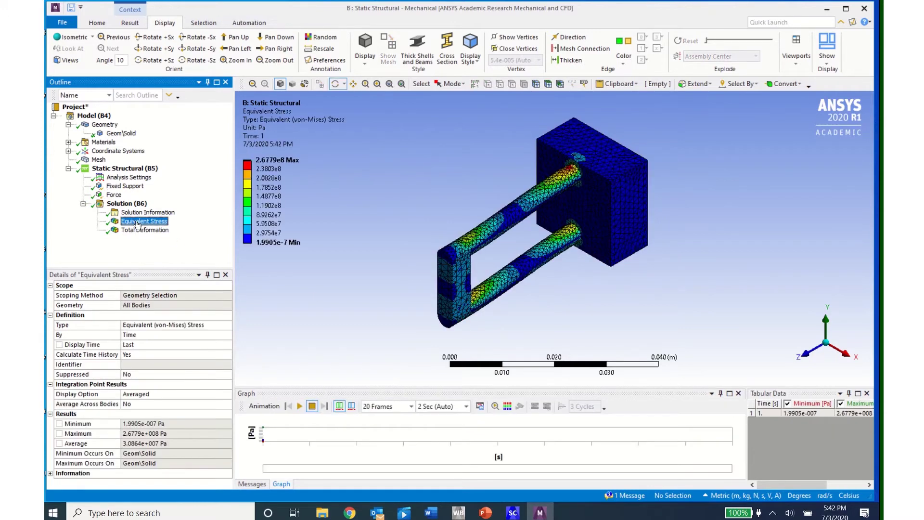
drag(471, 286, 415, 218)
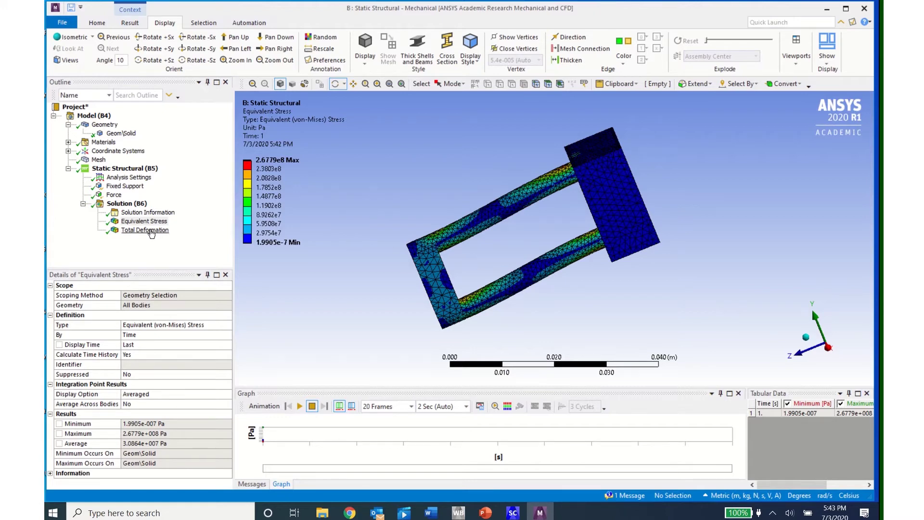
click(151, 231)
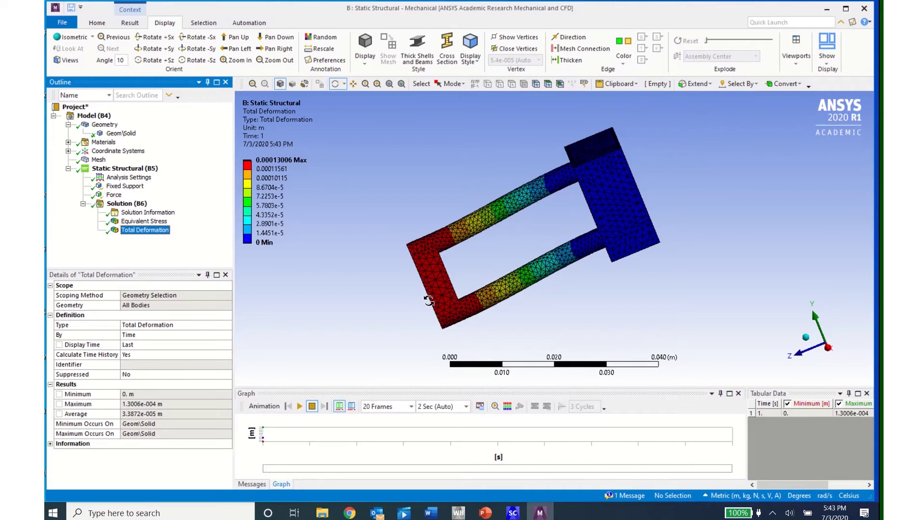
click(805, 337)
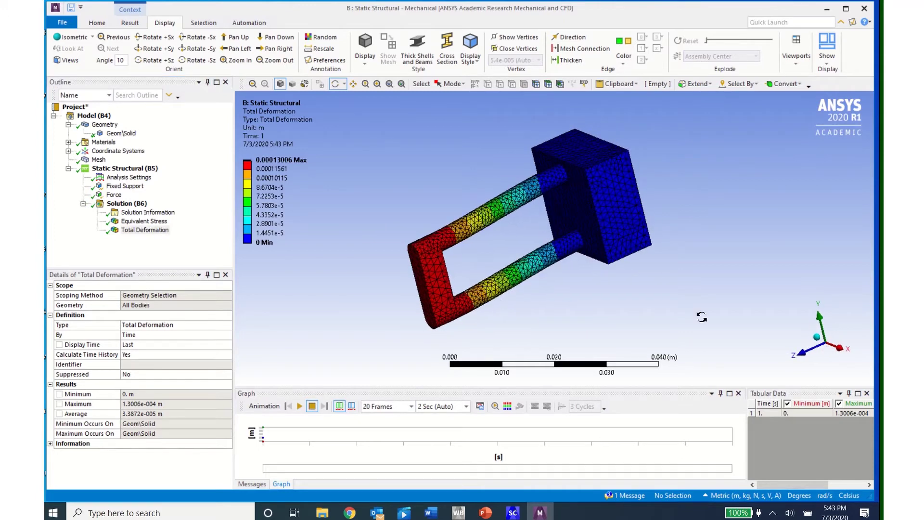
click(836, 346)
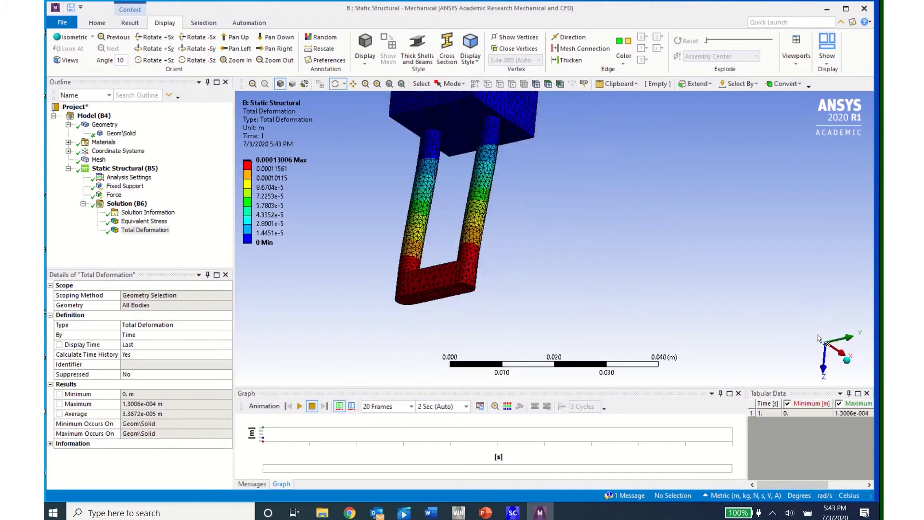
click(846, 359)
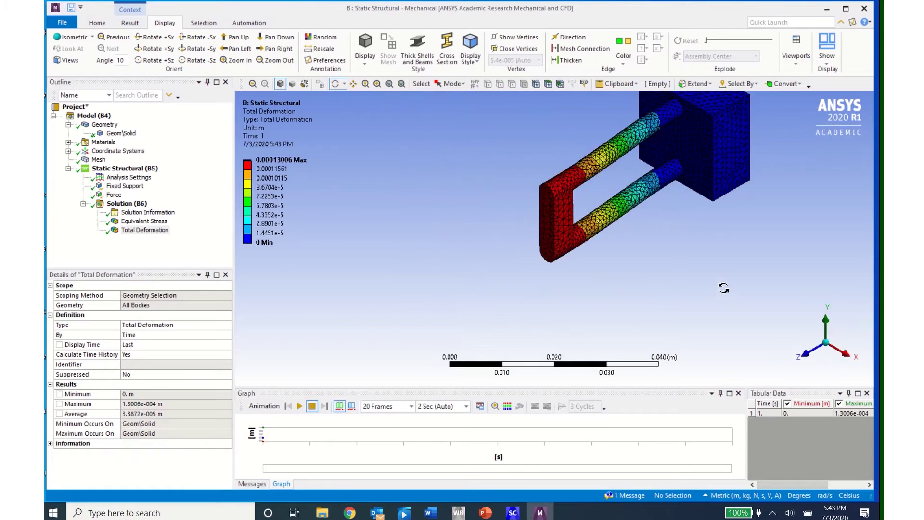
drag(717, 239, 636, 306)
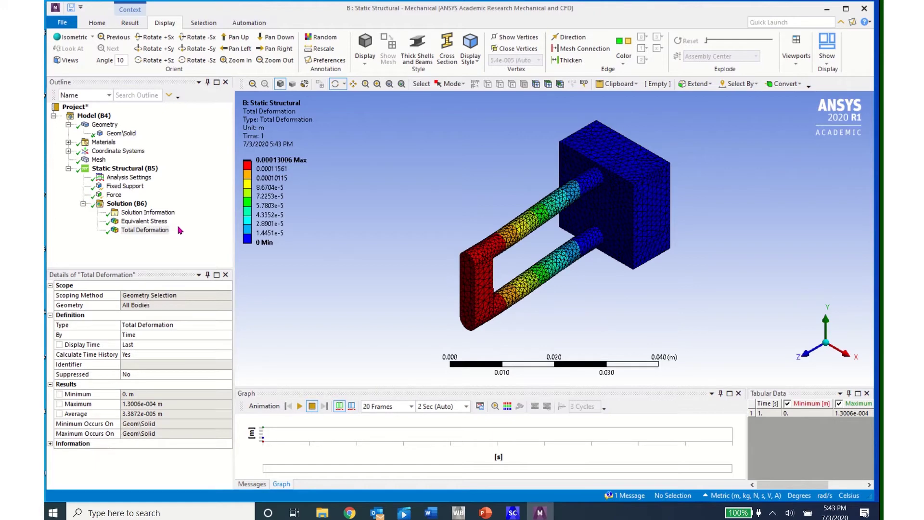
Step: Make the maximum equivalent stress and the solid body's mass output parameters
click(143, 221)
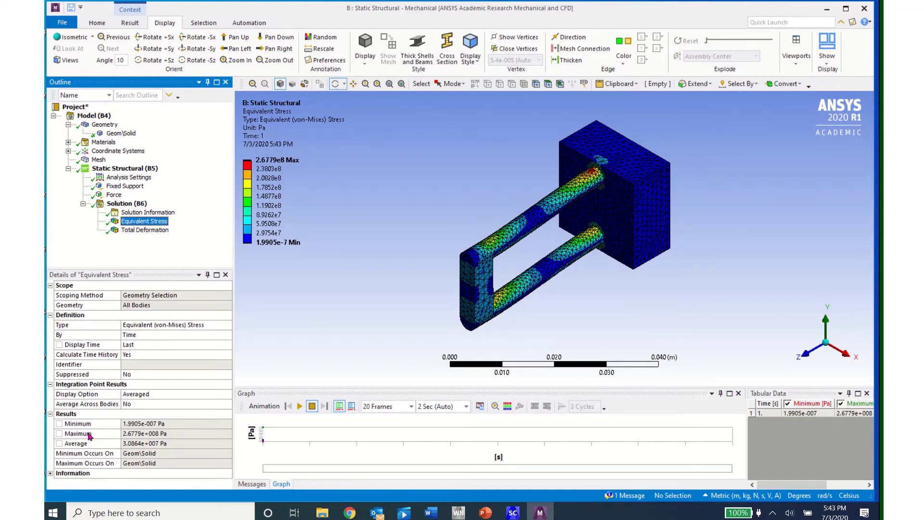
click(60, 434)
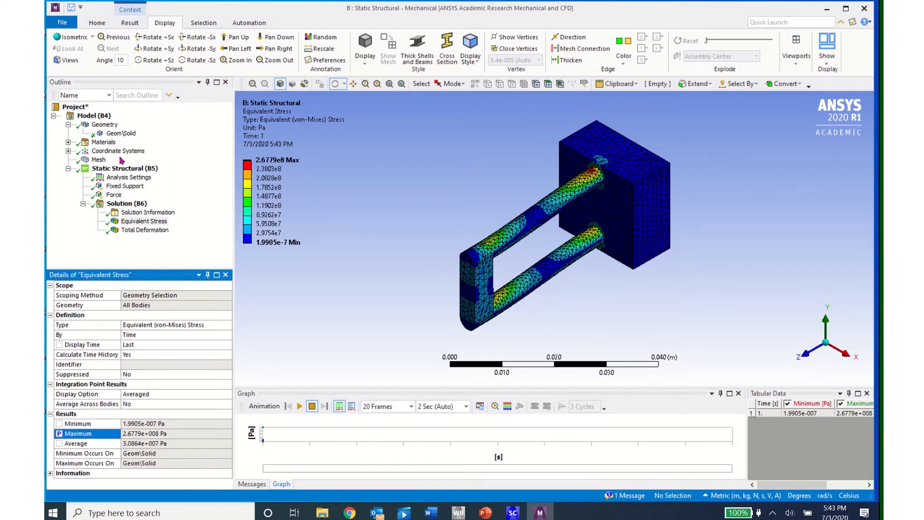
click(117, 135)
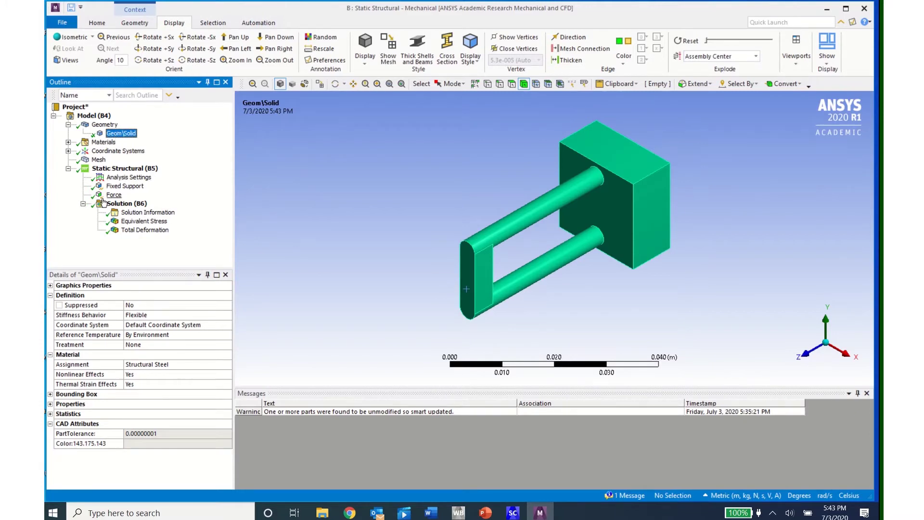
click(50, 403)
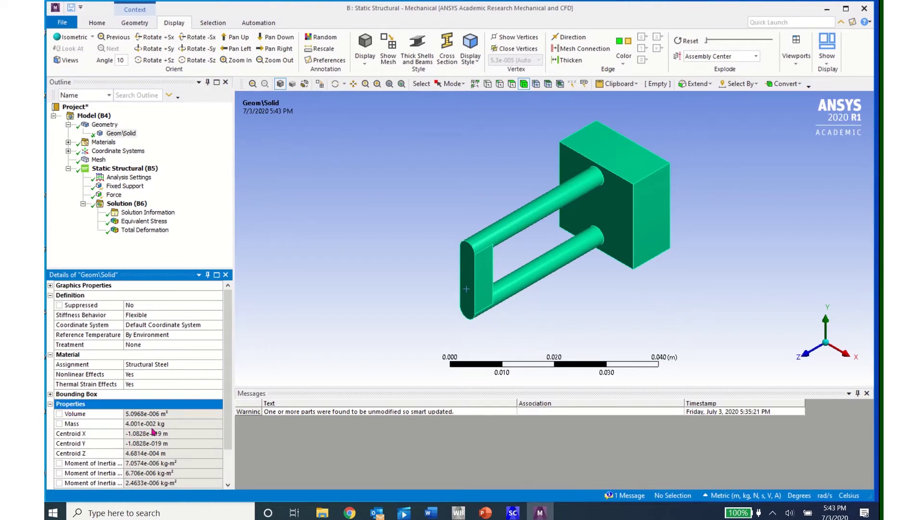
click(59, 424)
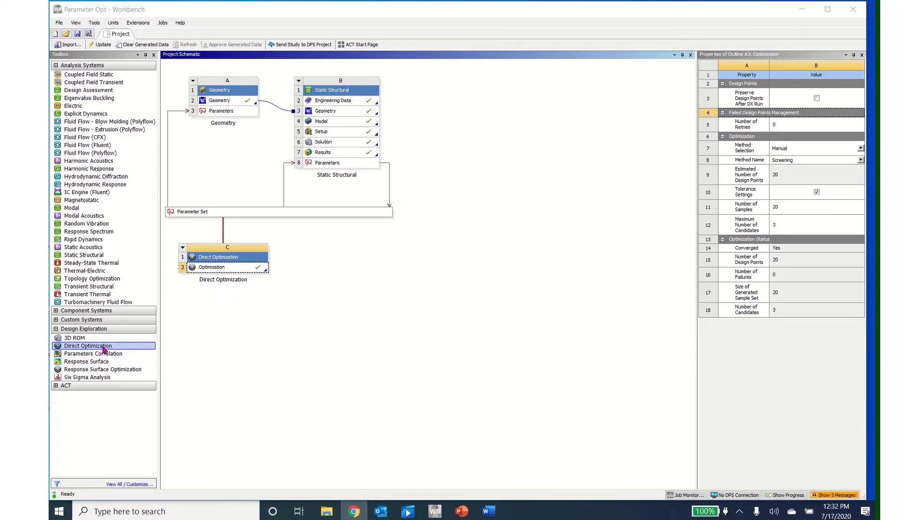
Step: Add a Direct Optimization system to the Workbench project and set the top radius's lower bound to 0.001 m
drag(104, 350, 148, 346)
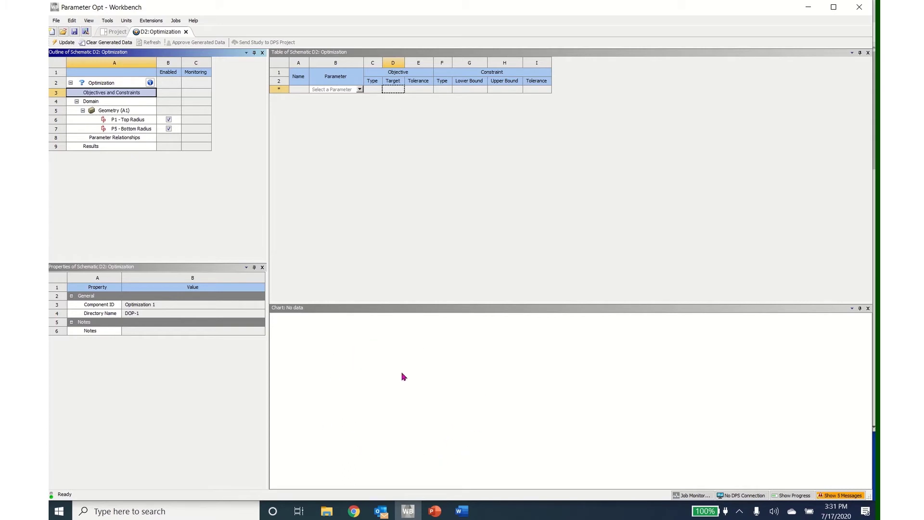
click(135, 121)
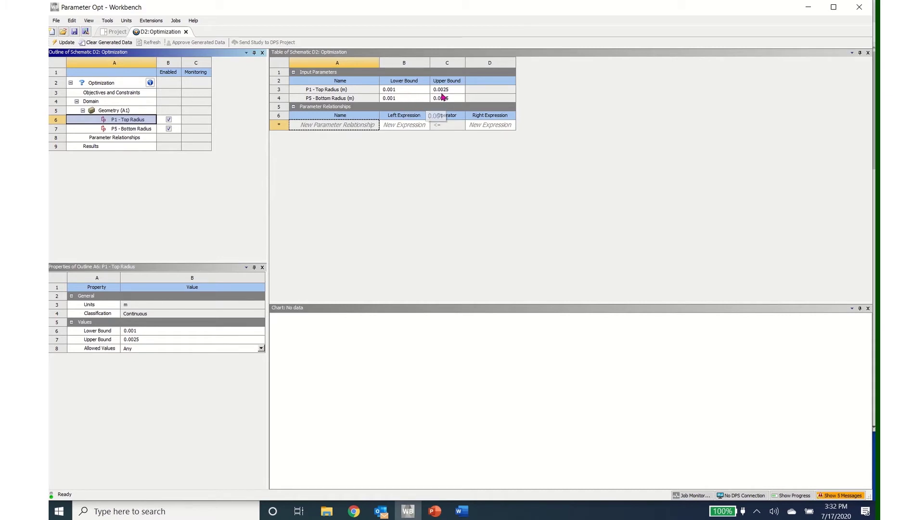
click(409, 93)
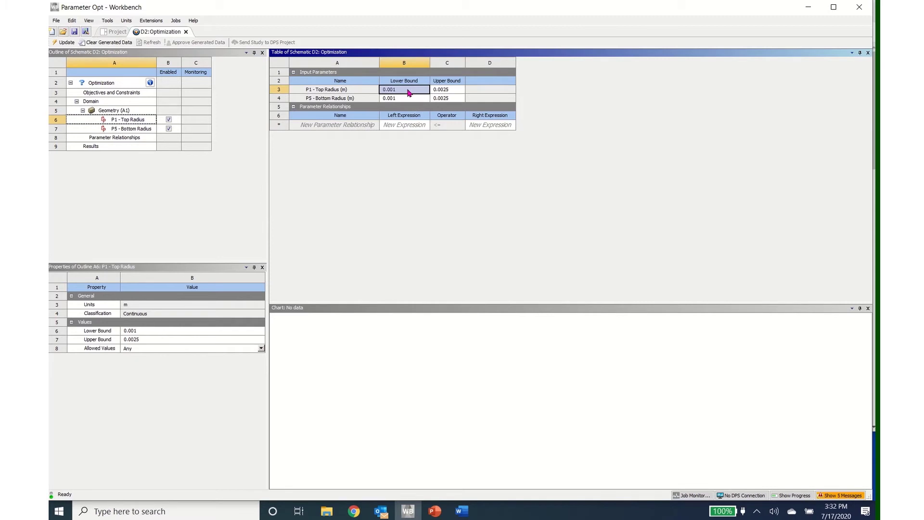
text(0.001)
key(Return)
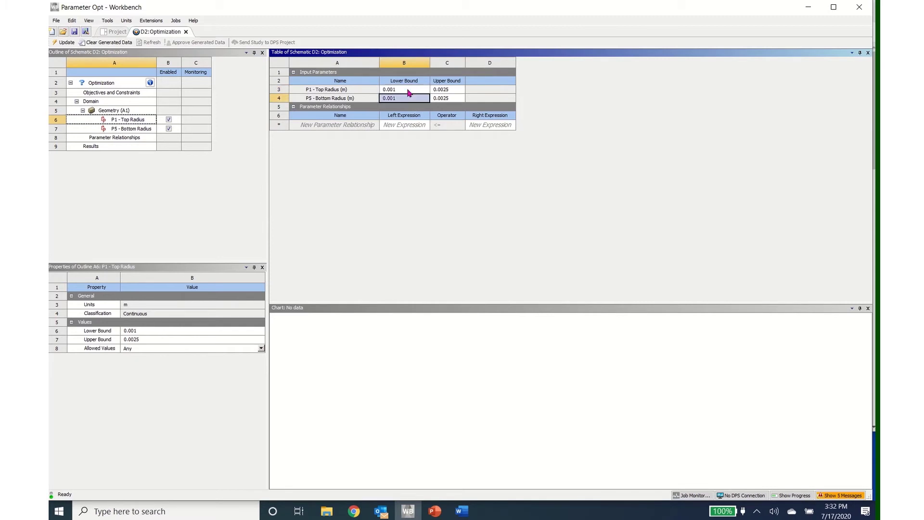
Step: Add P1 - Top Radius as an entry in the optimization's objectives and constraints
click(125, 94)
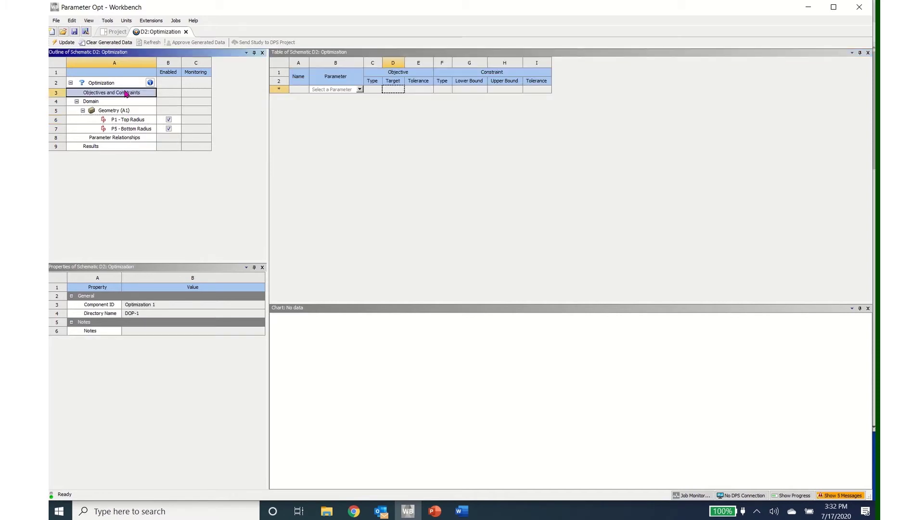
click(360, 90)
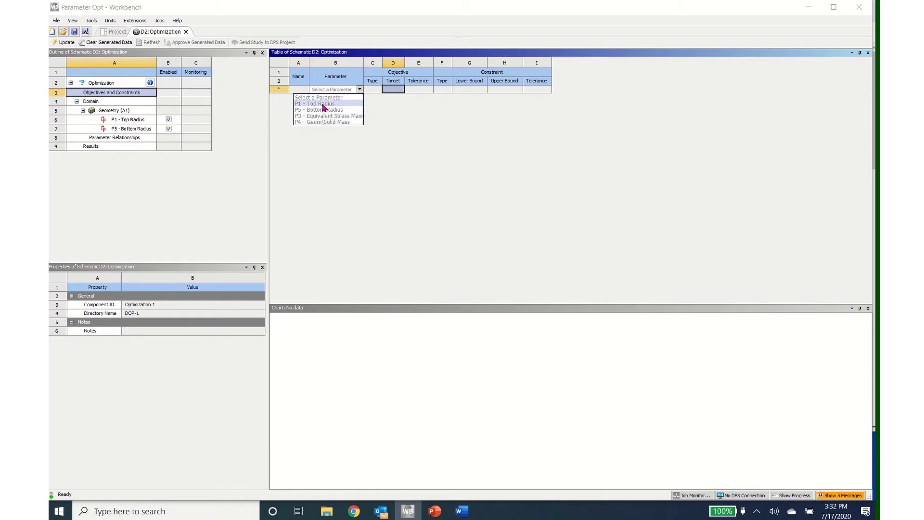
click(321, 104)
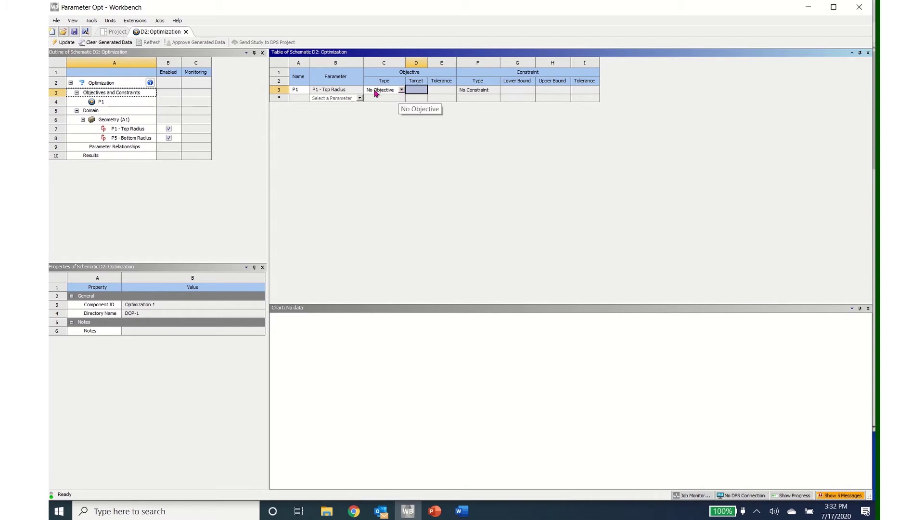
Step: Minimize P1 - Top Radius with a target of 0.001, and add P5 - Bottom Radius with the same objective and target
click(402, 91)
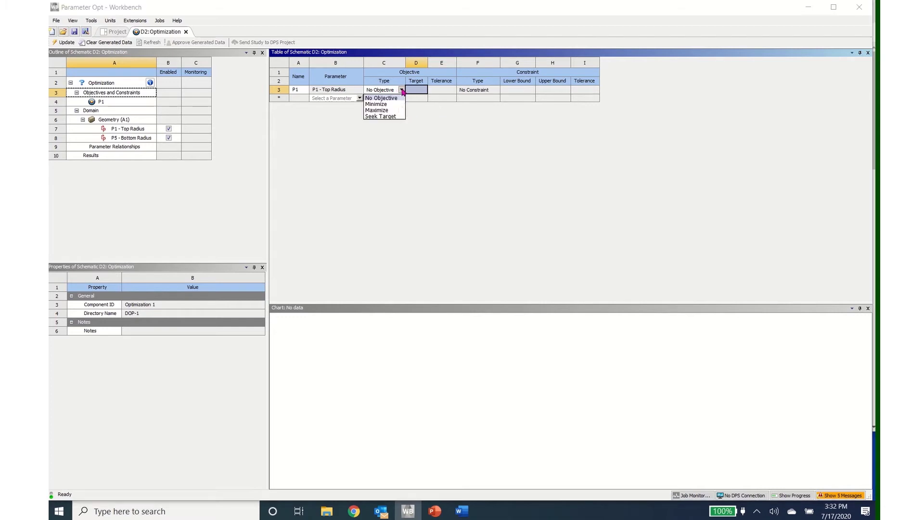
click(377, 103)
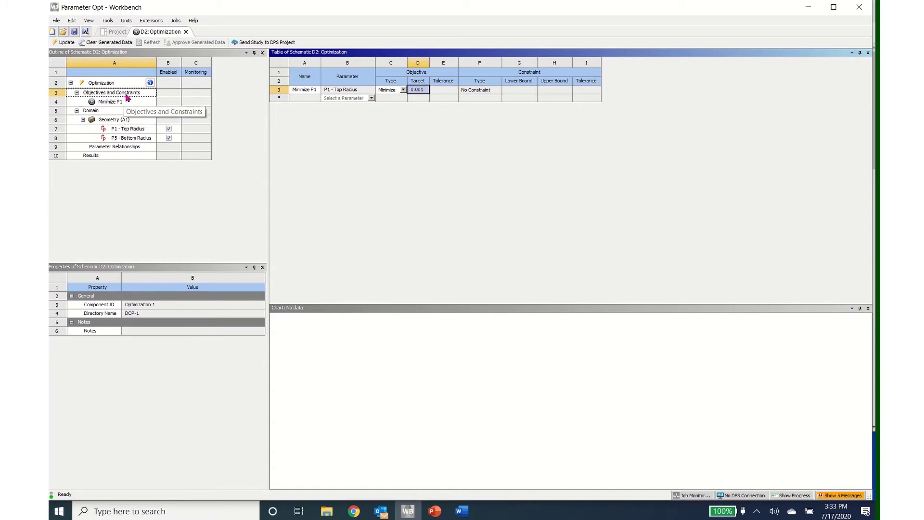
click(371, 98)
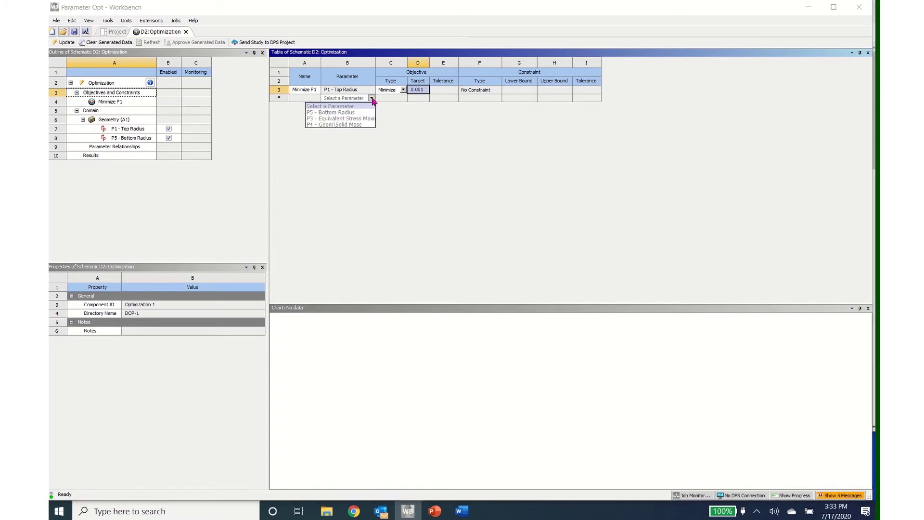
click(344, 116)
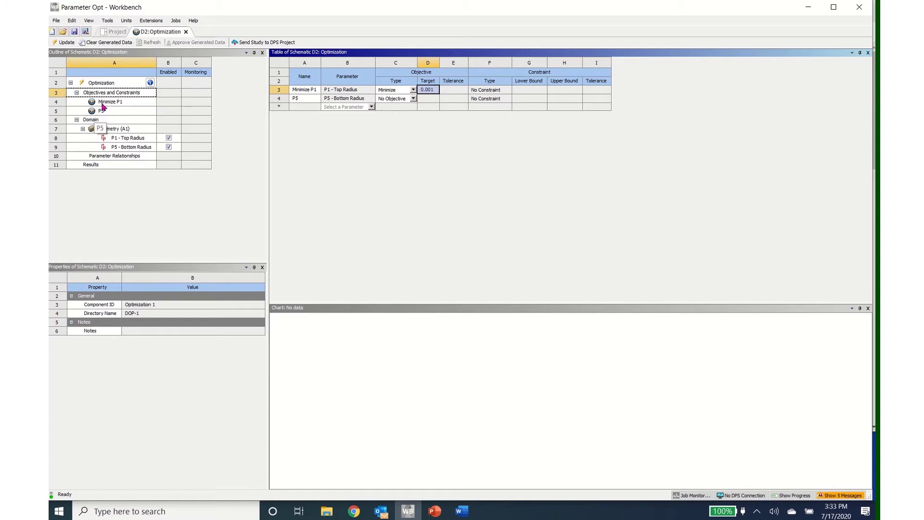
click(412, 98)
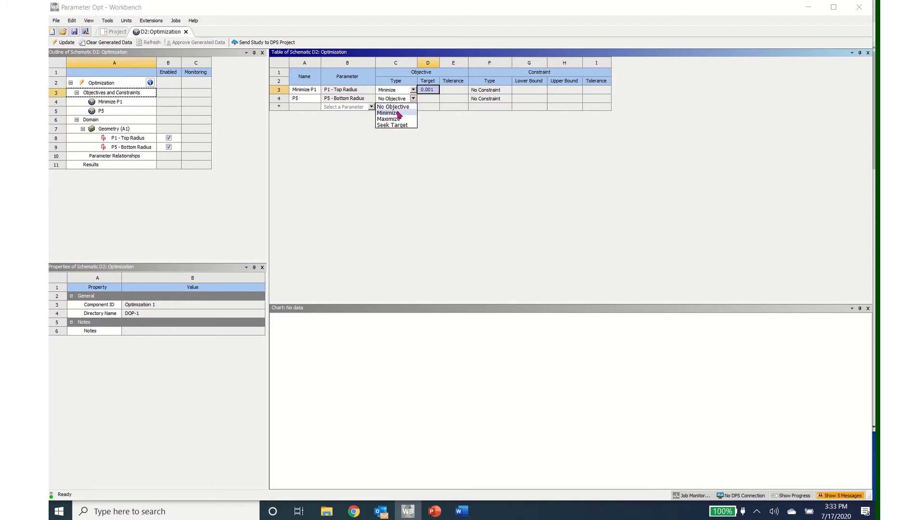
click(394, 113)
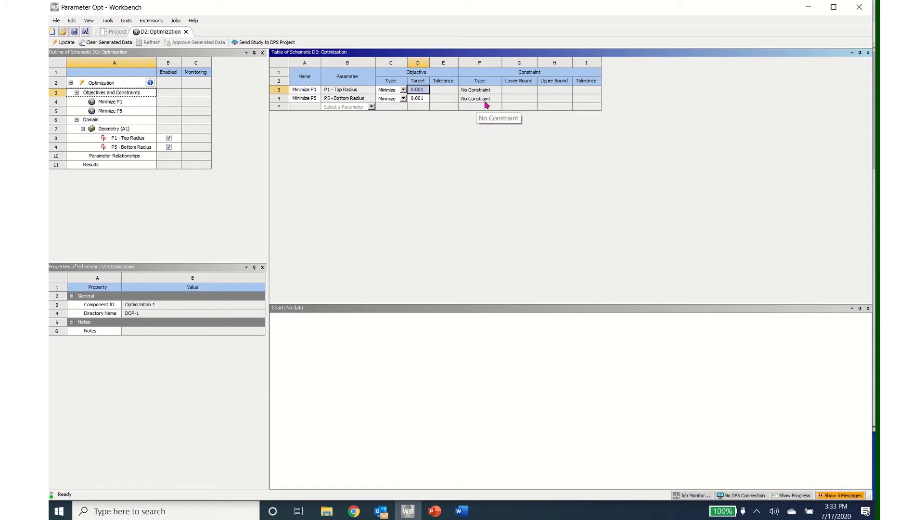
Step: Add P3 - Equivalent Stress Maximum with a Seek Target objective of 3E+08 Pa and a Values <= Upper Bound constraint of 3E+08 Pa
click(372, 107)
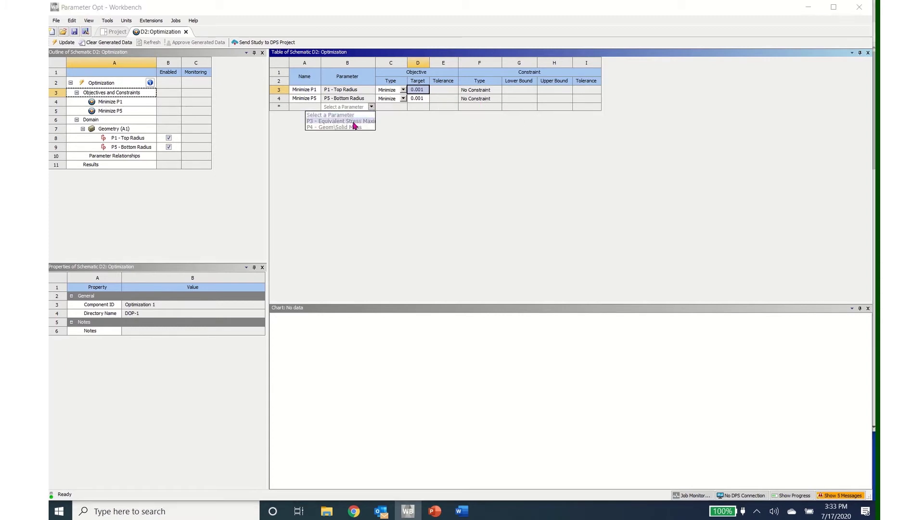
click(353, 121)
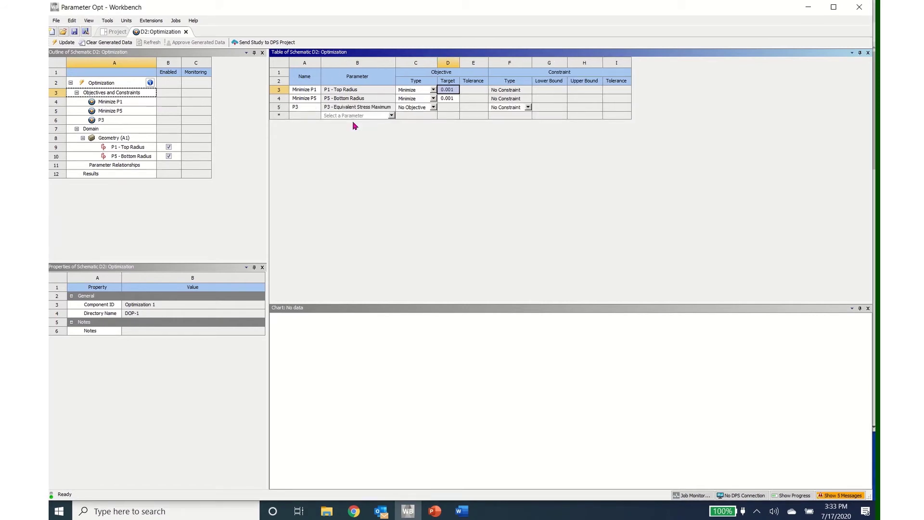
click(433, 108)
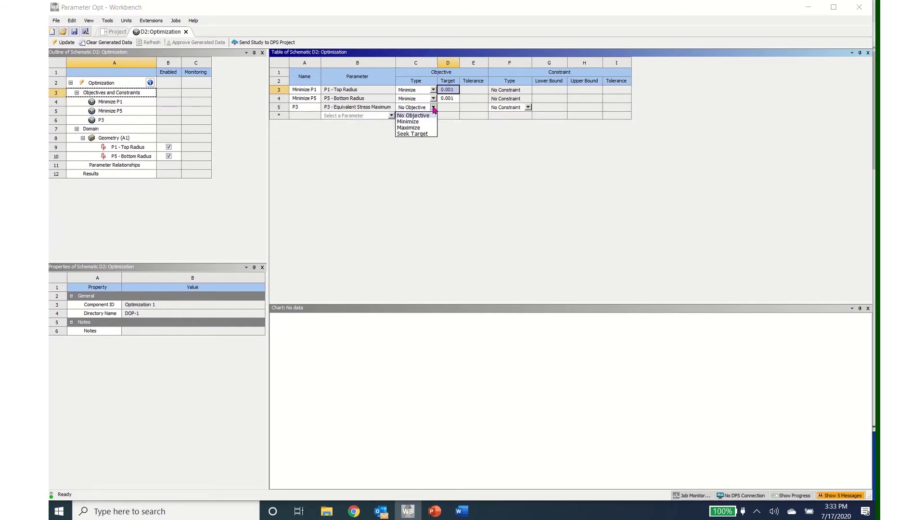
click(412, 134)
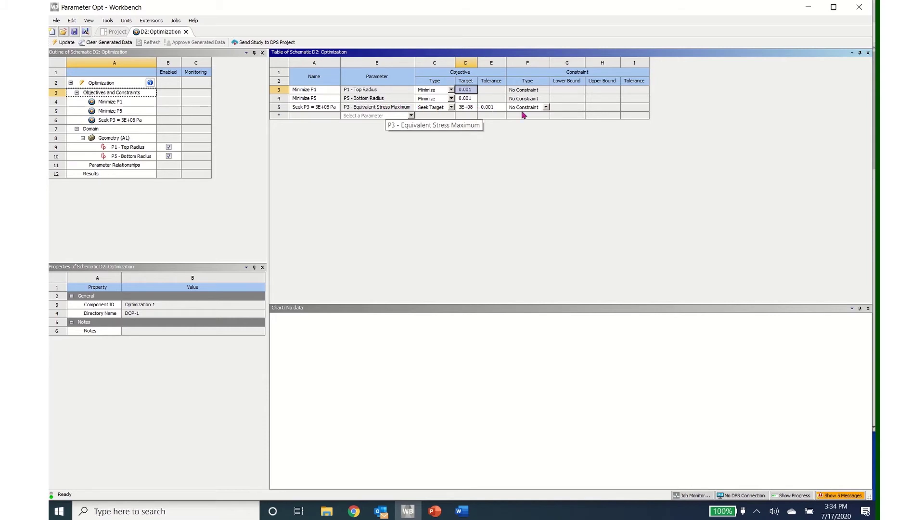
click(547, 107)
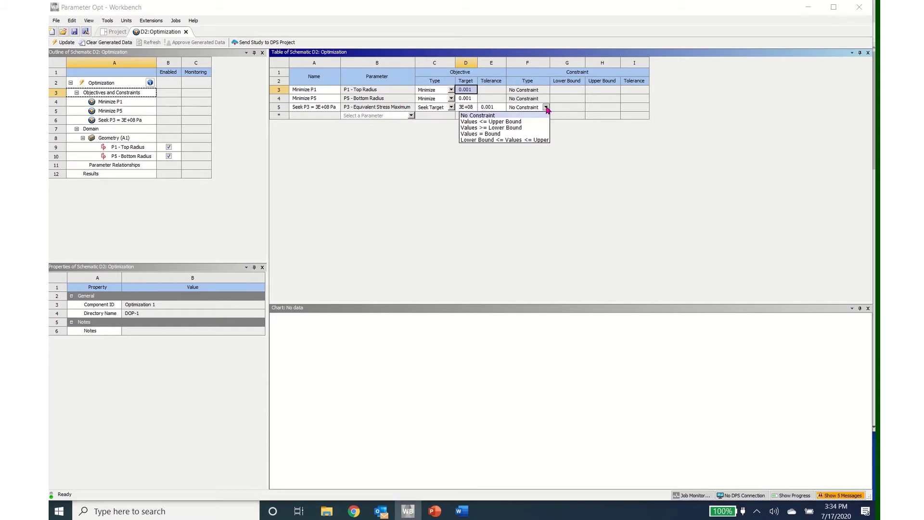
click(516, 123)
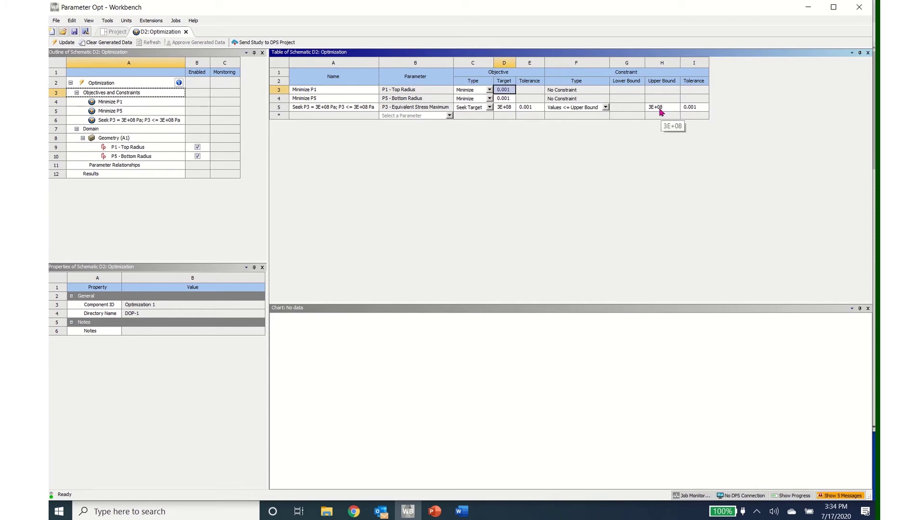
click(605, 108)
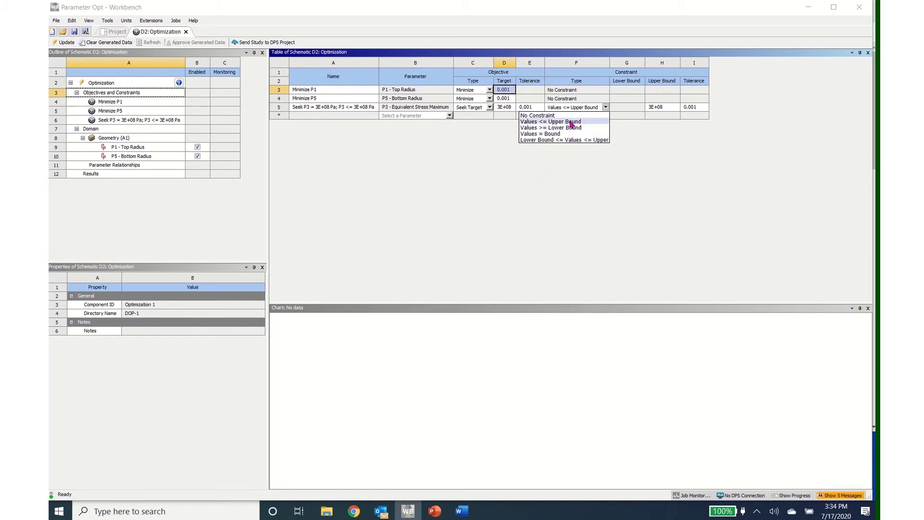
click(552, 174)
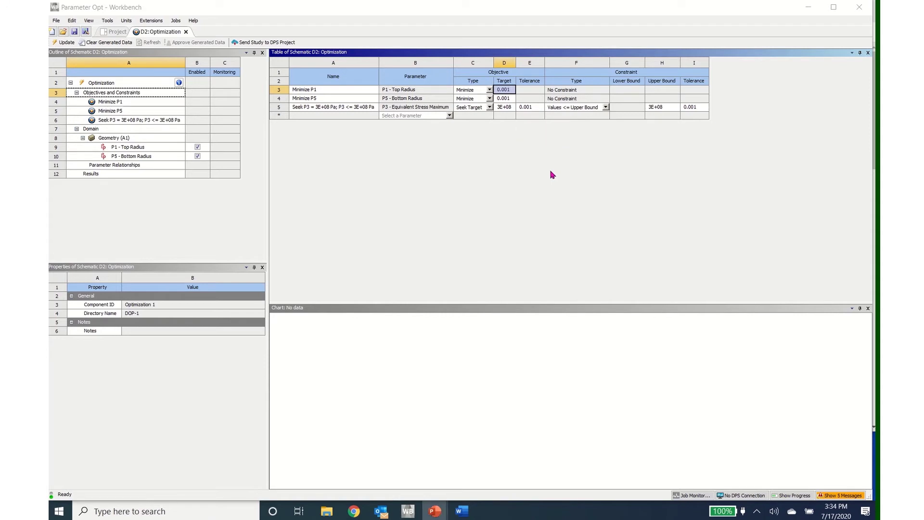
Step: Add the solid mass parameter P4 with a Minimize objective targeting 0.04 kg and a Values <= Upper Bound constraint of 0.04 kg
click(449, 116)
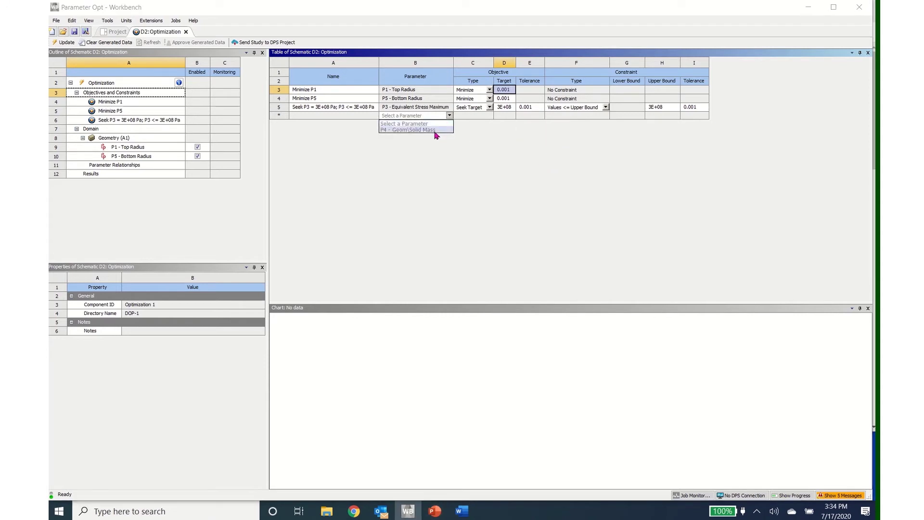
click(434, 131)
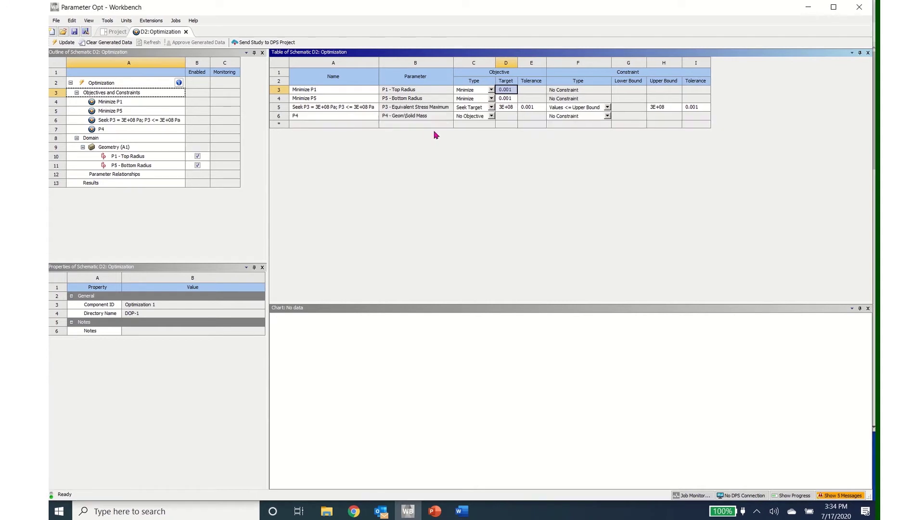
click(491, 116)
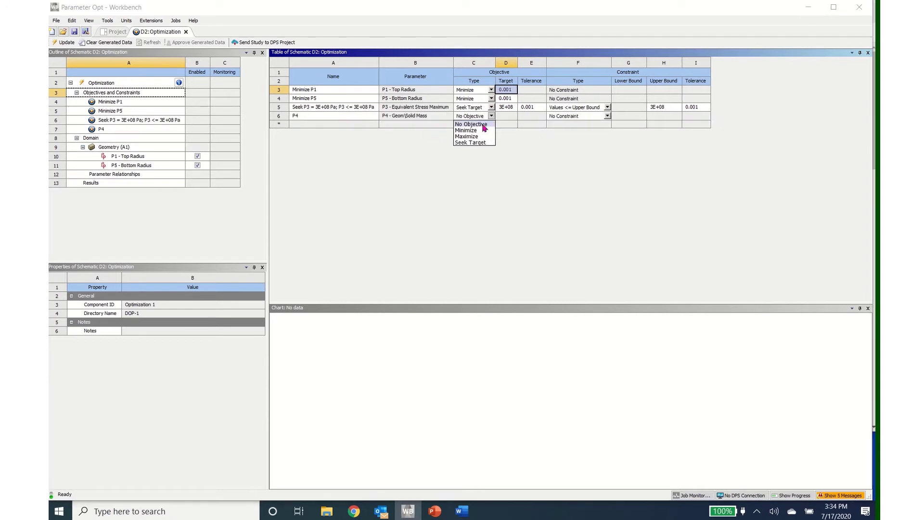
click(474, 130)
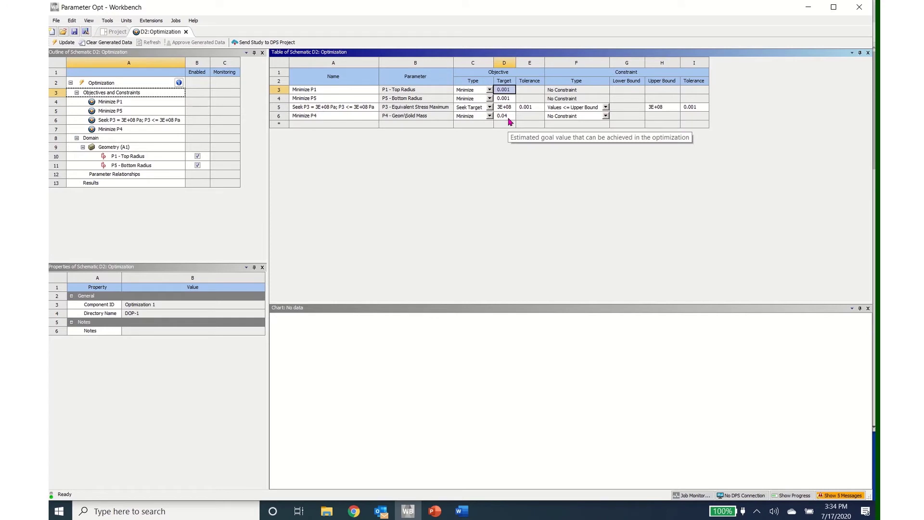
click(605, 116)
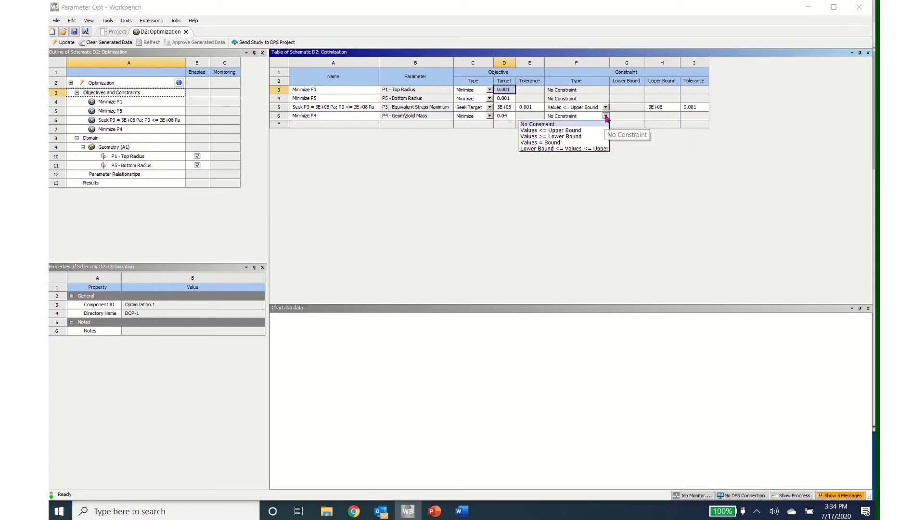
click(573, 131)
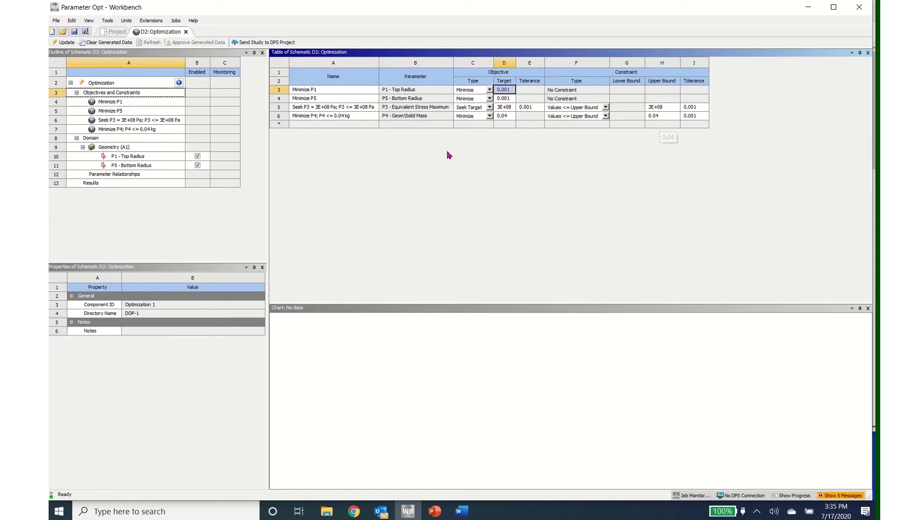
Step: Set the optimization's method selection to Manual, using the Screening method with 20 samples
click(103, 84)
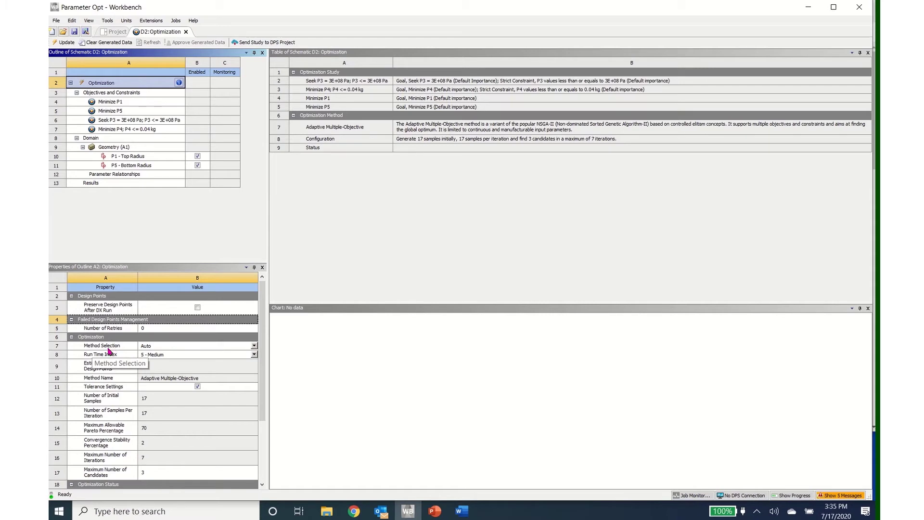
click(253, 346)
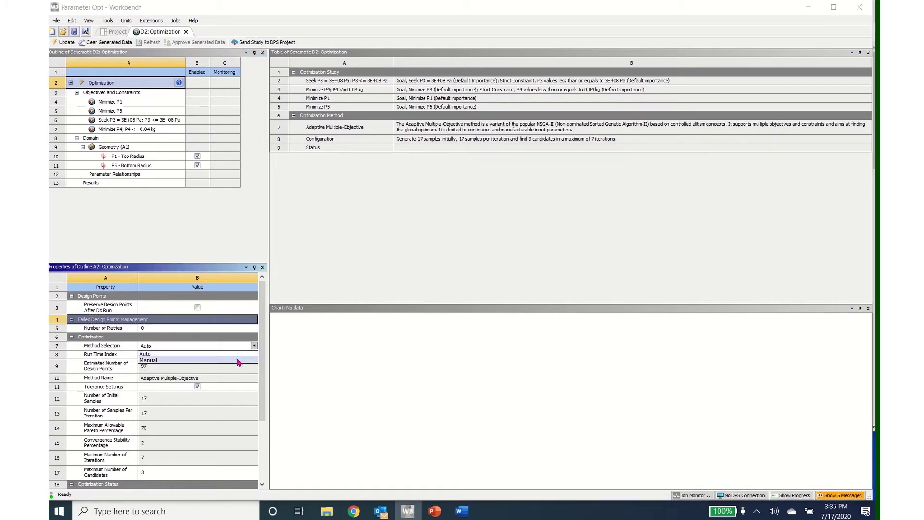
click(237, 361)
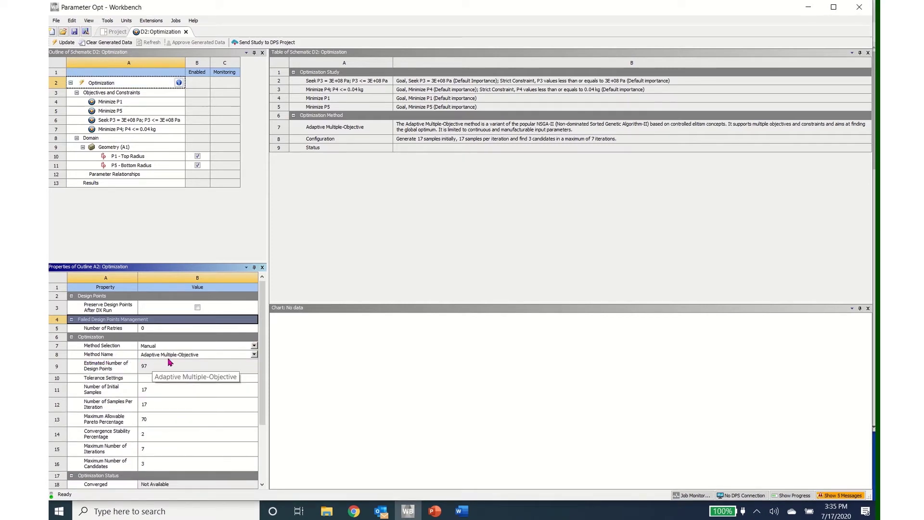
click(253, 355)
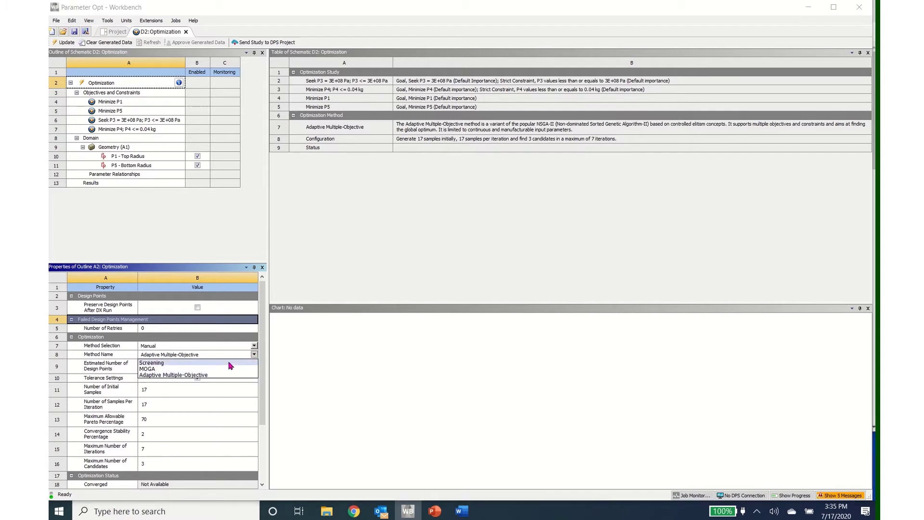
click(229, 364)
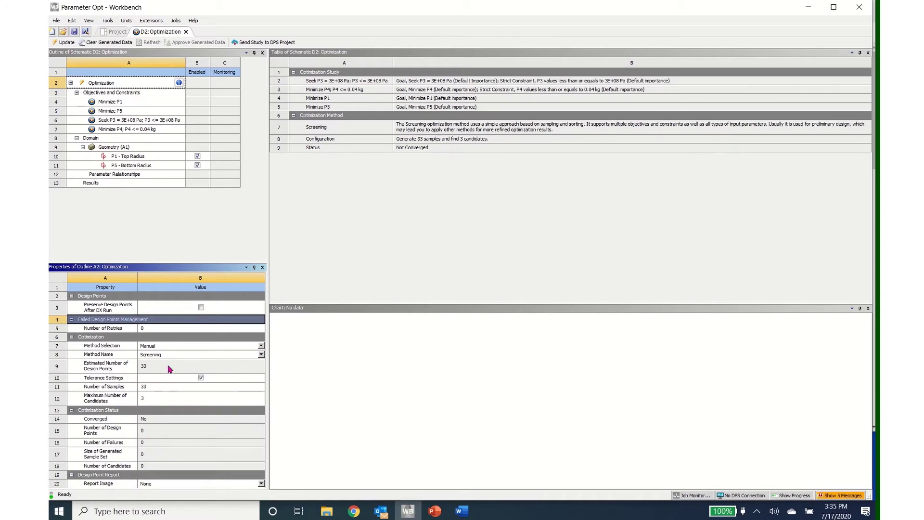
click(151, 389)
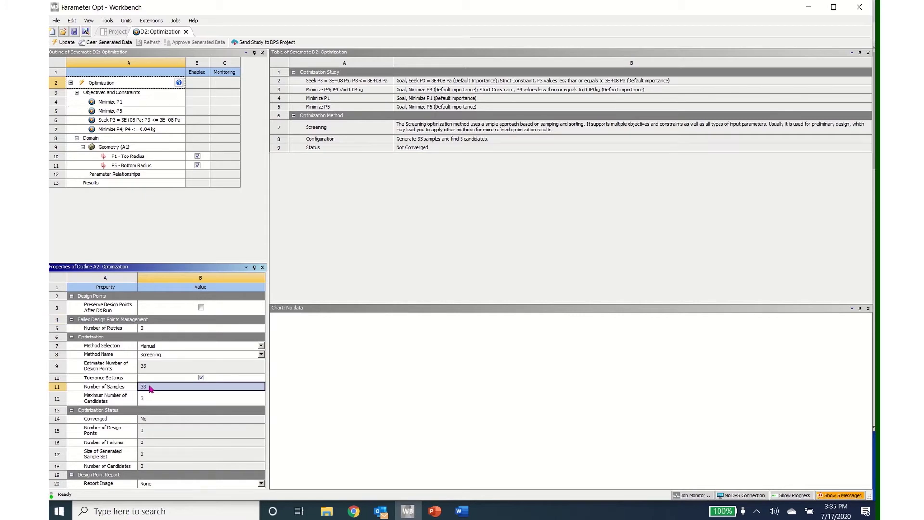
text(20)
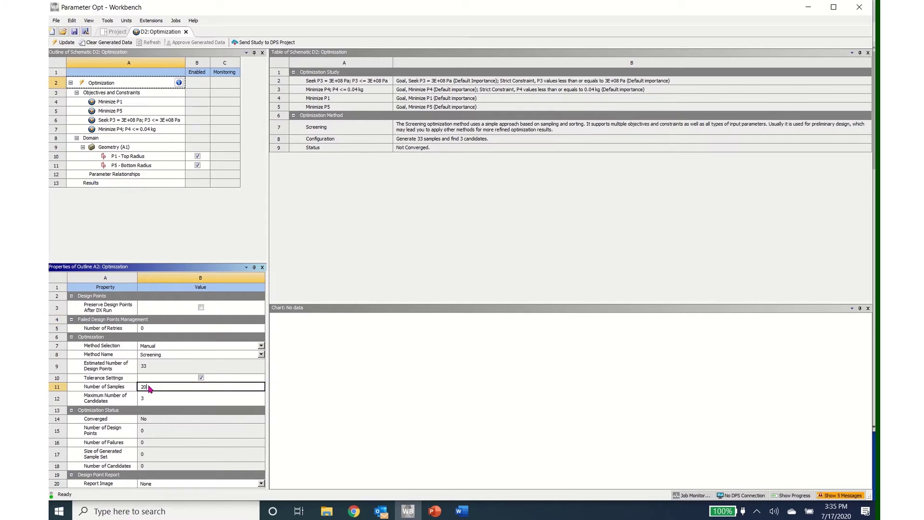
key(Return)
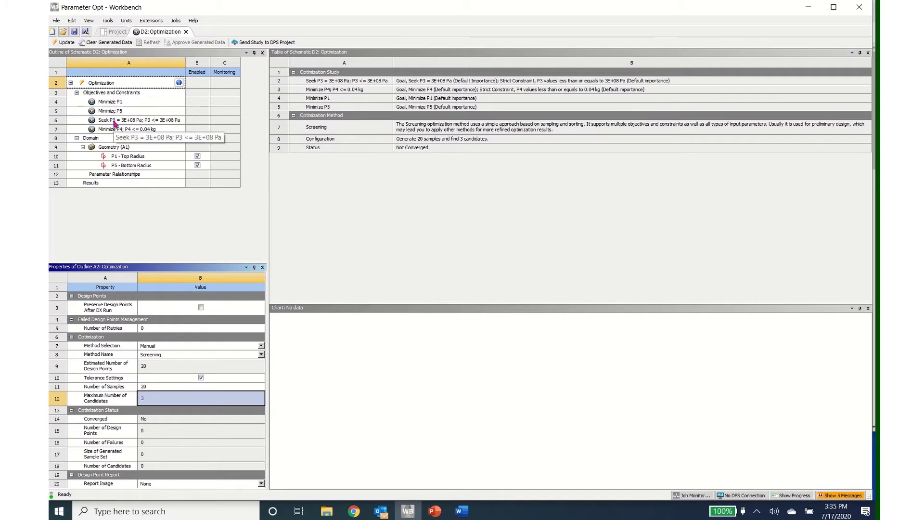
Step: Try a parameter relationship with the expression P1 <= p2 in the optimization domain, and delete it again
click(123, 178)
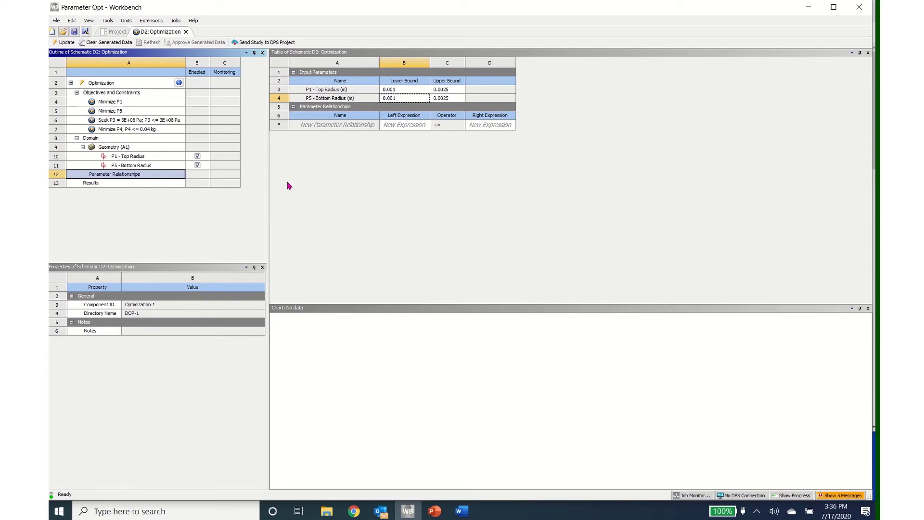
click(397, 126)
text(P1)
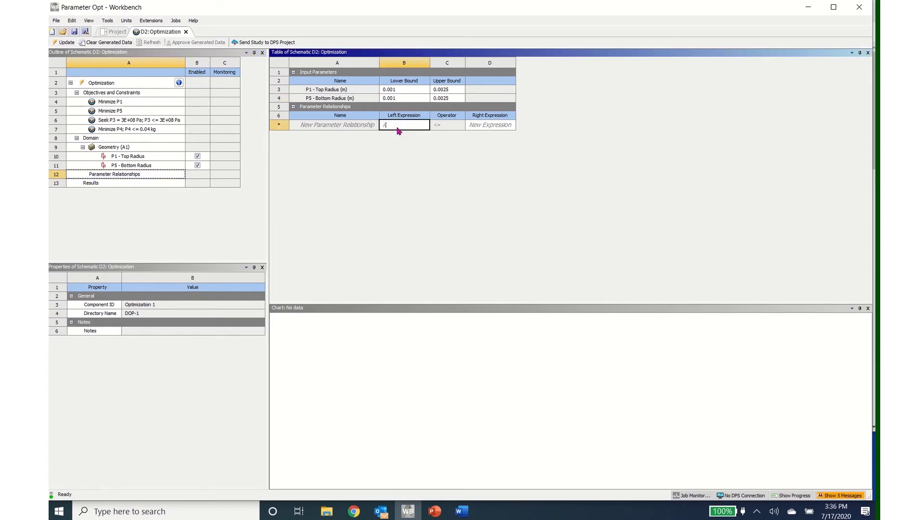
click(446, 127)
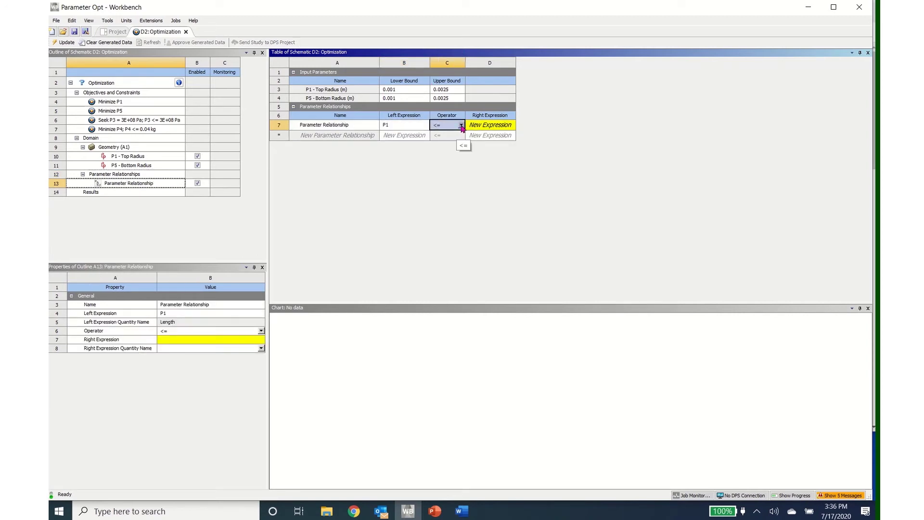
click(461, 125)
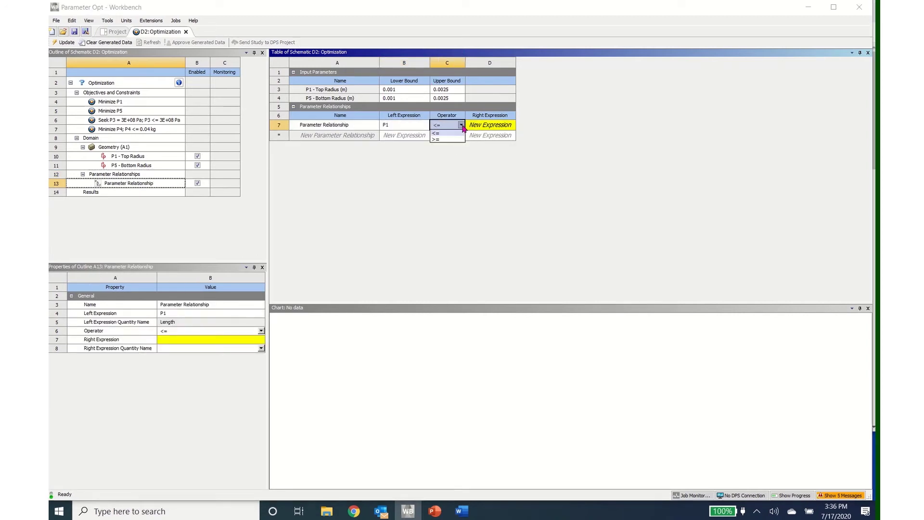
click(487, 128)
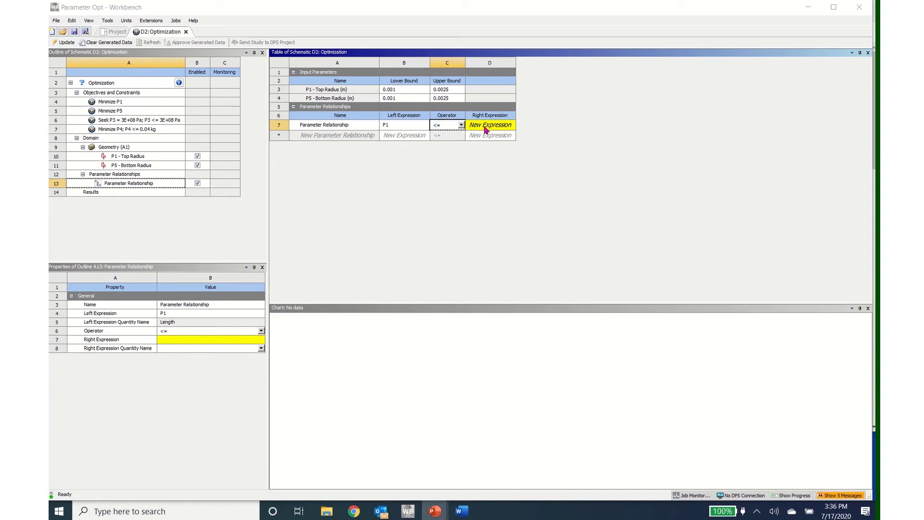
click(485, 128)
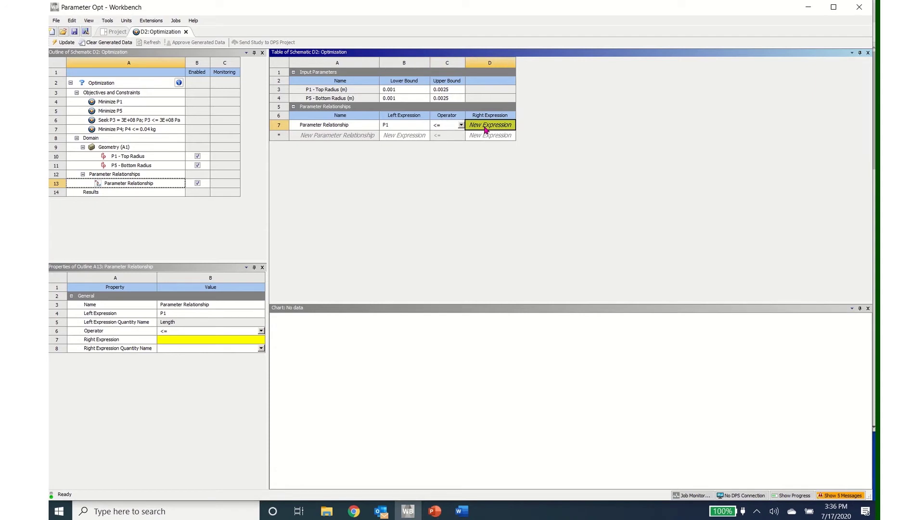
text(p2)
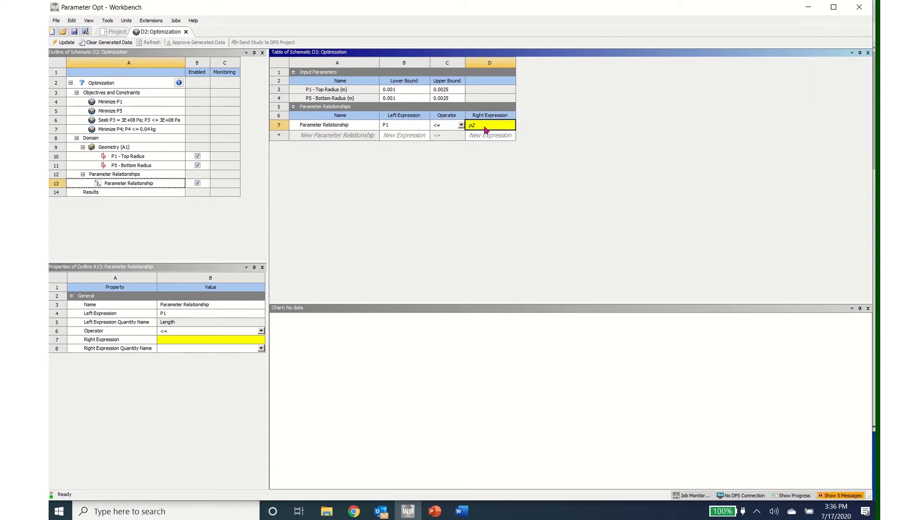
key(Return)
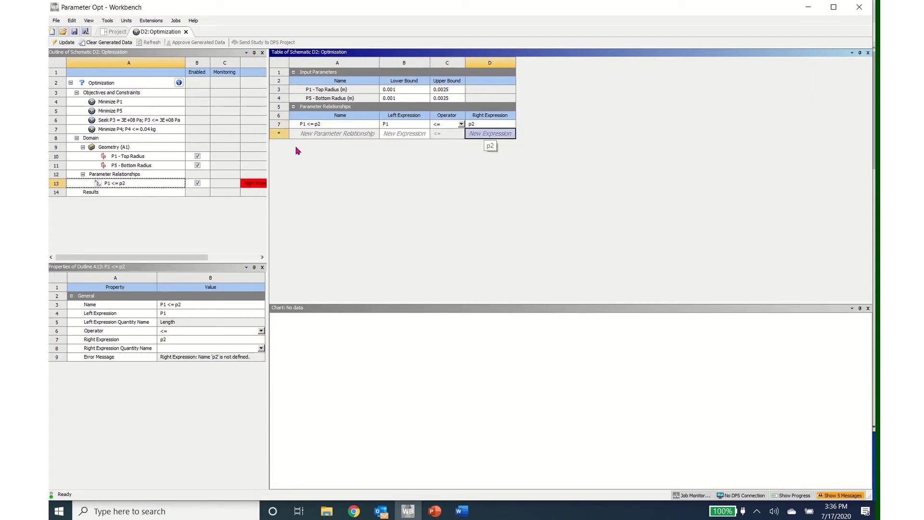
right_click(330, 125)
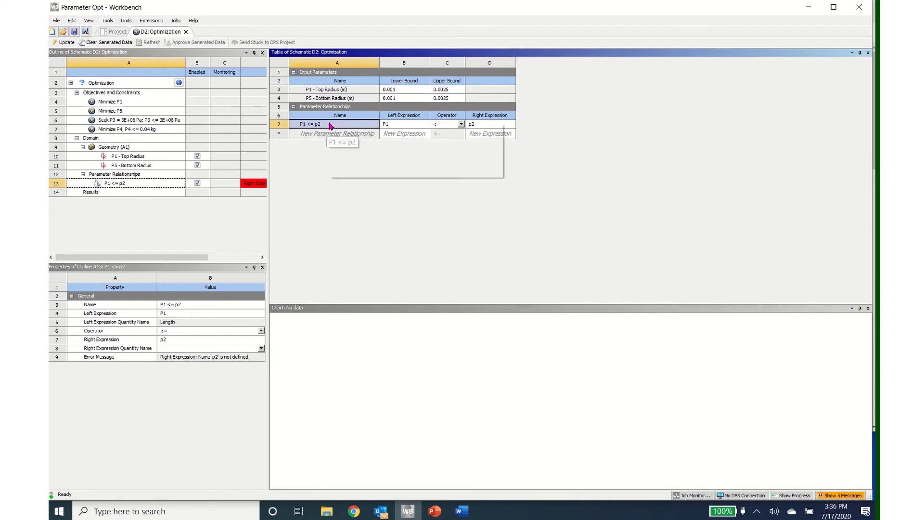
click(351, 149)
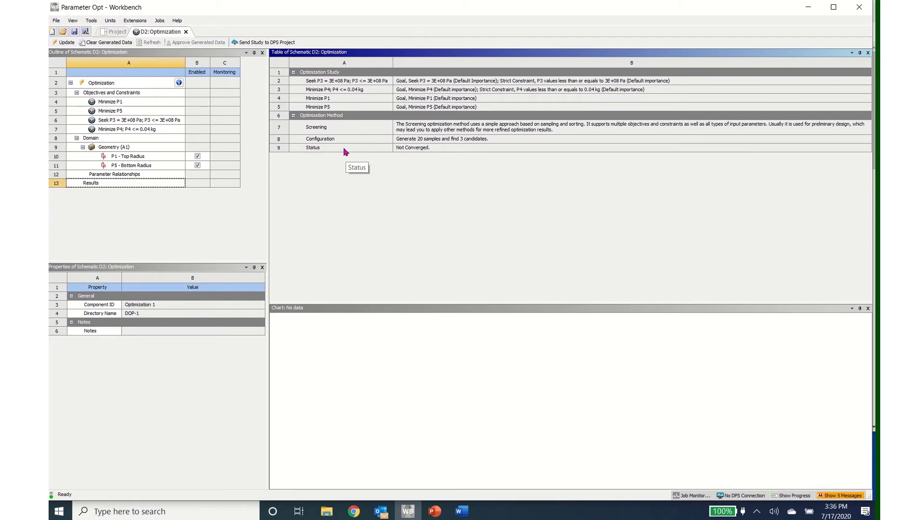
Step: Update the Screening optimization and open its Candidate Points results
click(66, 43)
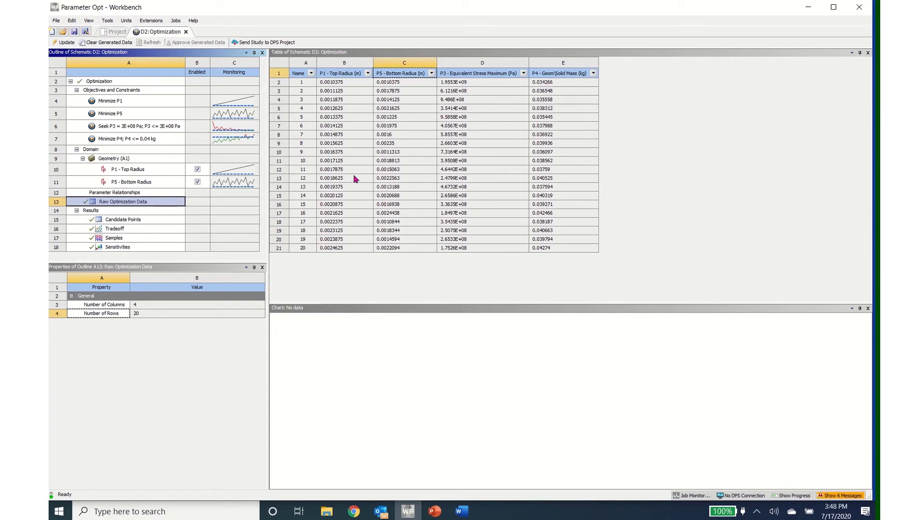
click(130, 222)
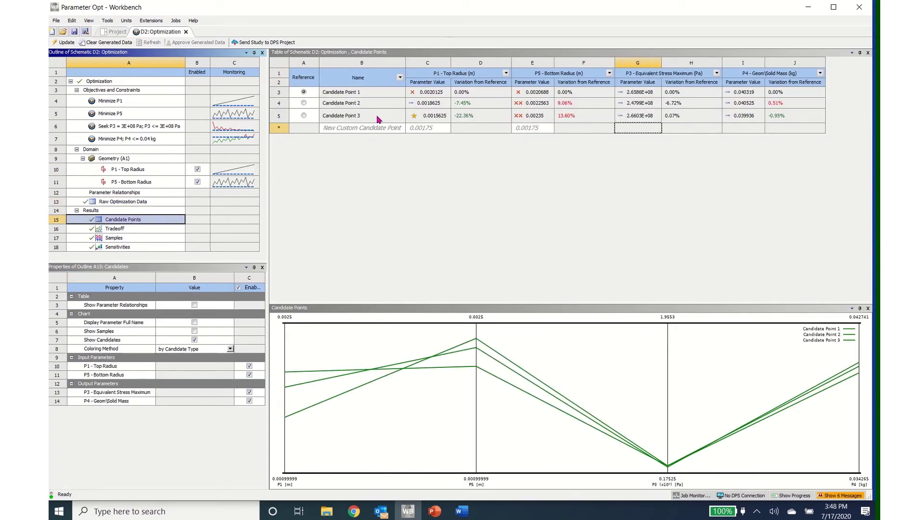
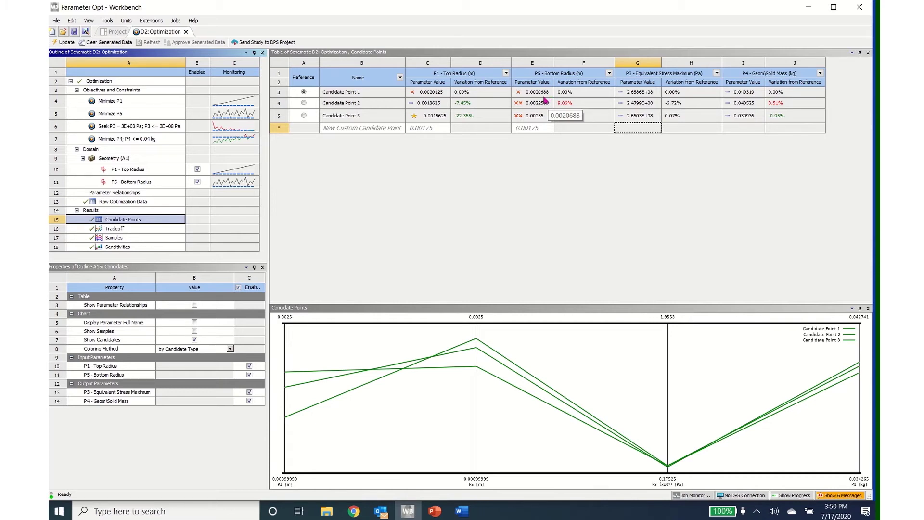
Step: Add a custom candidate point with P1 - Top Radius 0.0016 and P5 - Bottom Radius 0.0023, and update it to solve its outputs
double_click(440, 129)
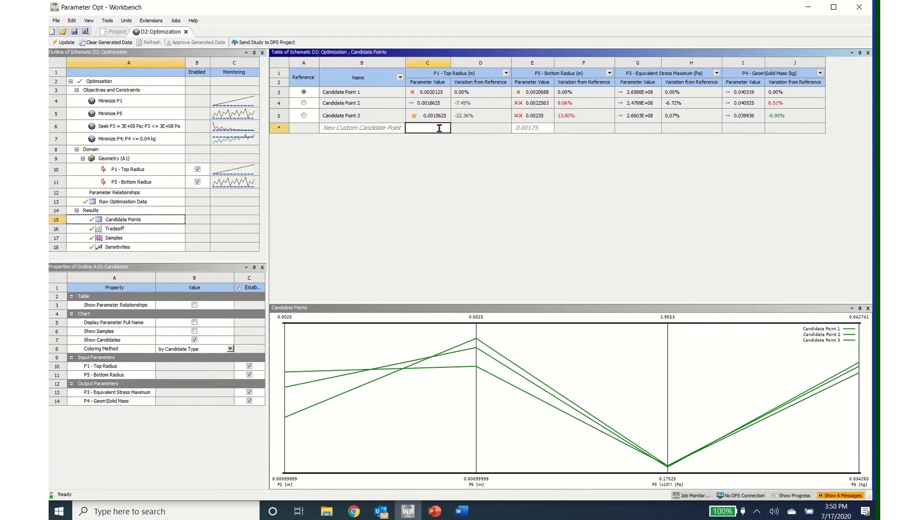
text(0.0016)
click(518, 128)
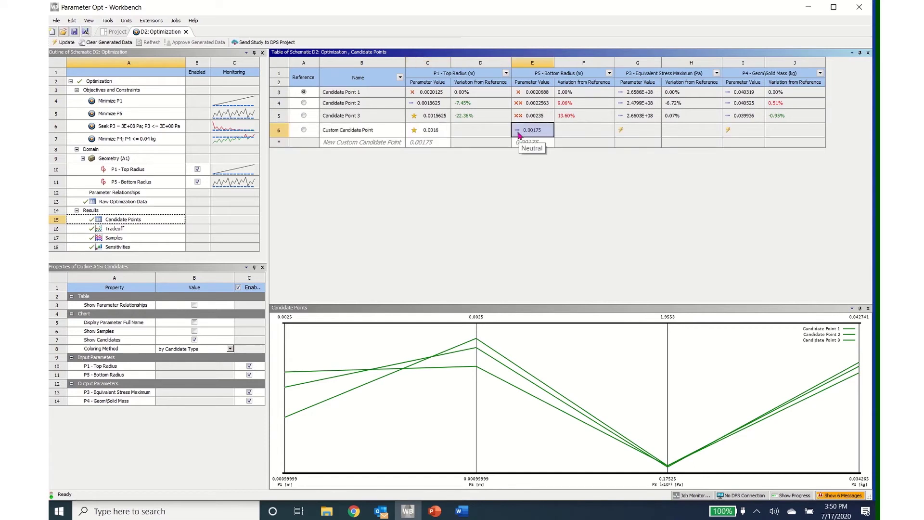
text(0.)
key(Return)
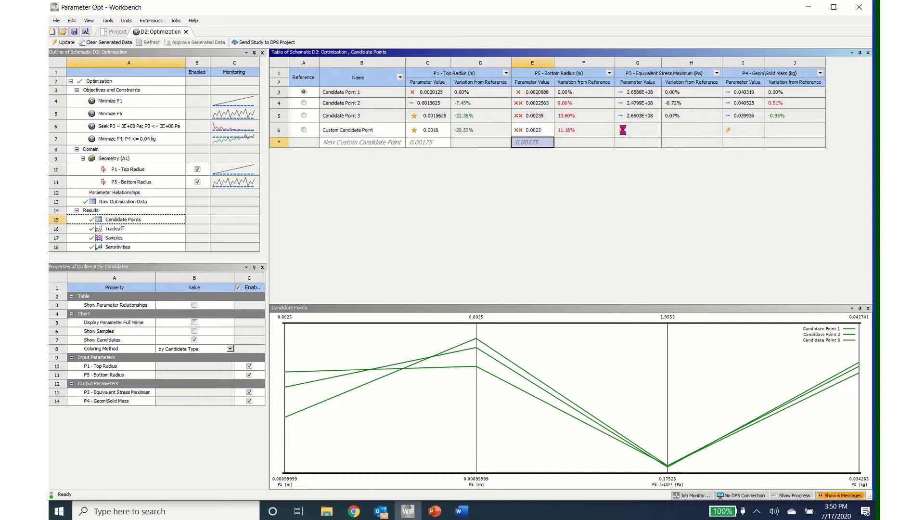
right_click(623, 133)
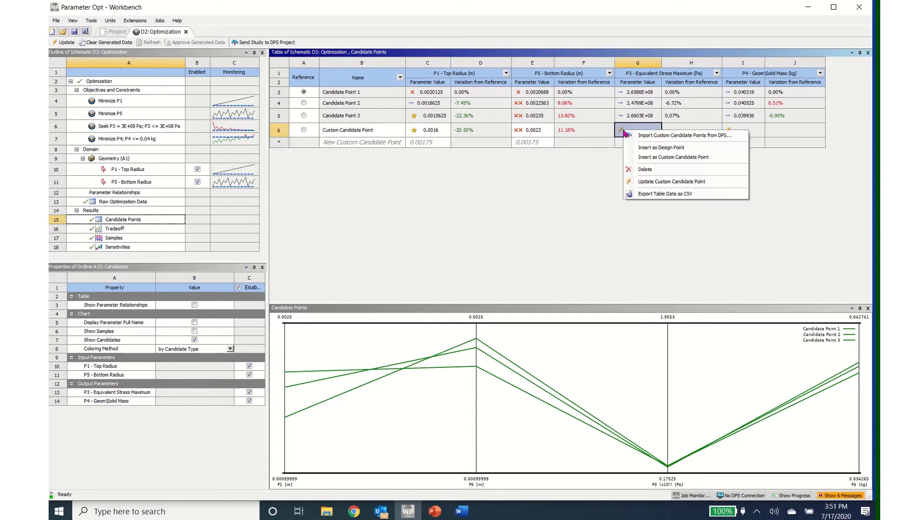
click(648, 183)
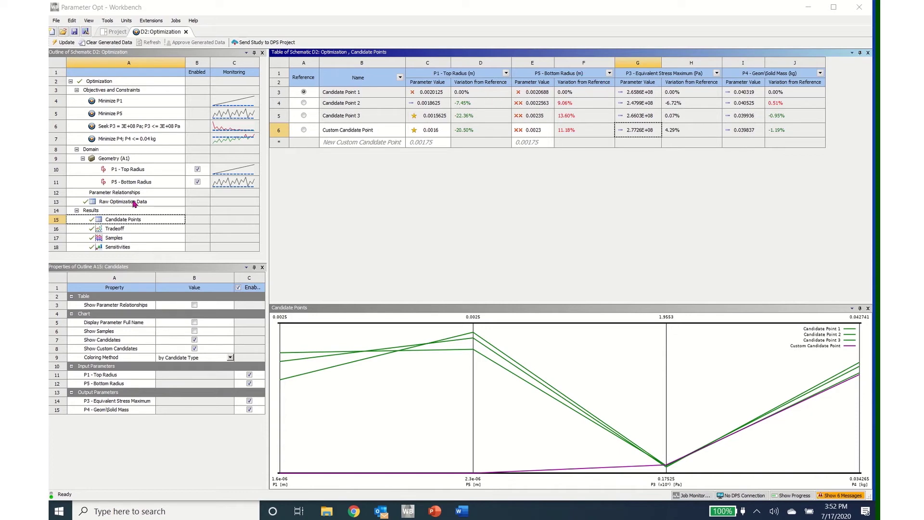
Step: Examine the parameter values of the feasible points in the Tradeoff chart of maximum equivalent stress against solid mass
click(116, 228)
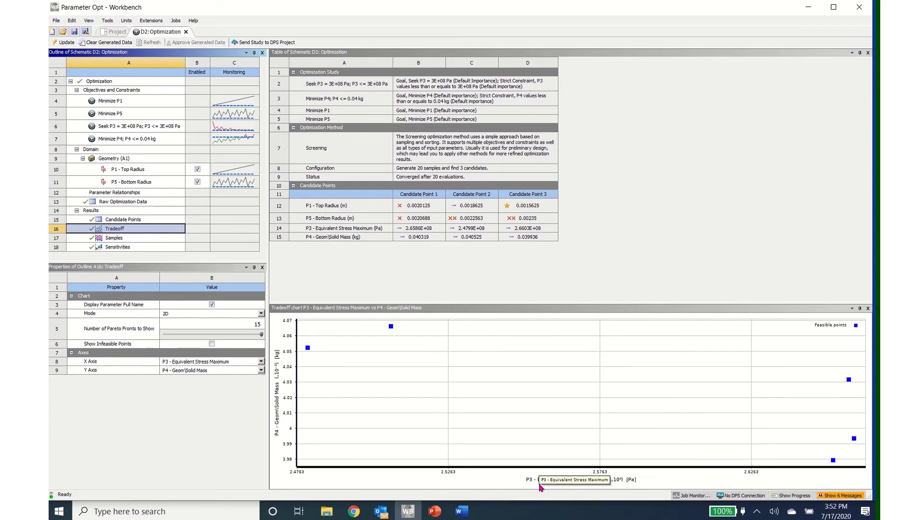
click(833, 459)
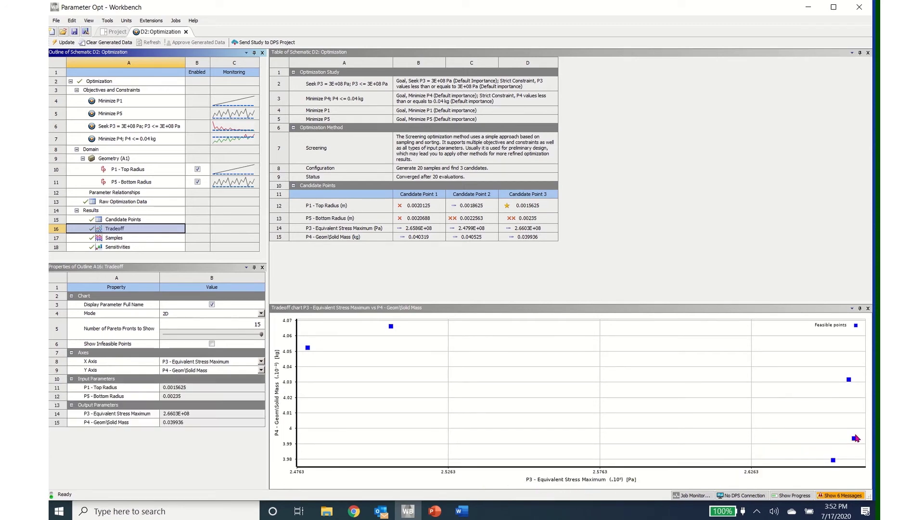
click(848, 380)
click(832, 460)
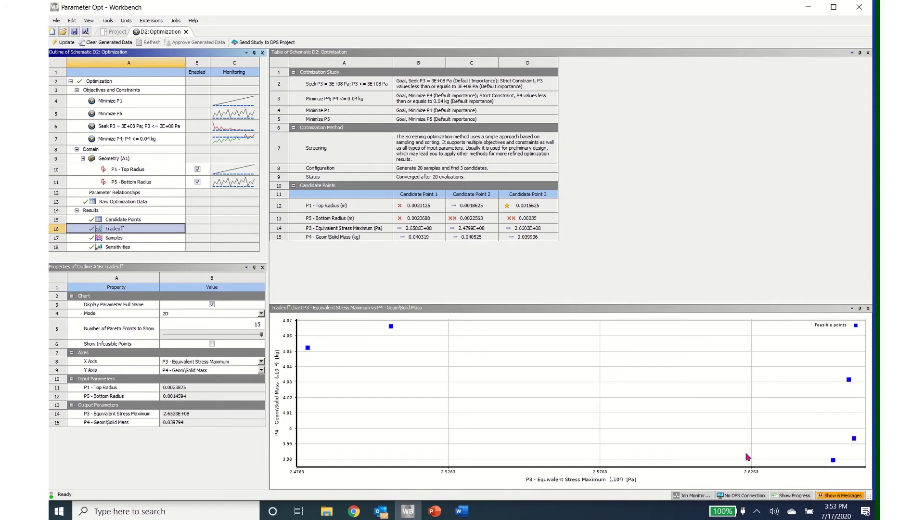
Step: Set the Tradeoff chart's X axis to P1 - Top Radius and Y axis to P3 - Equivalent Stress Maximum, and inspect a feasible point
click(261, 362)
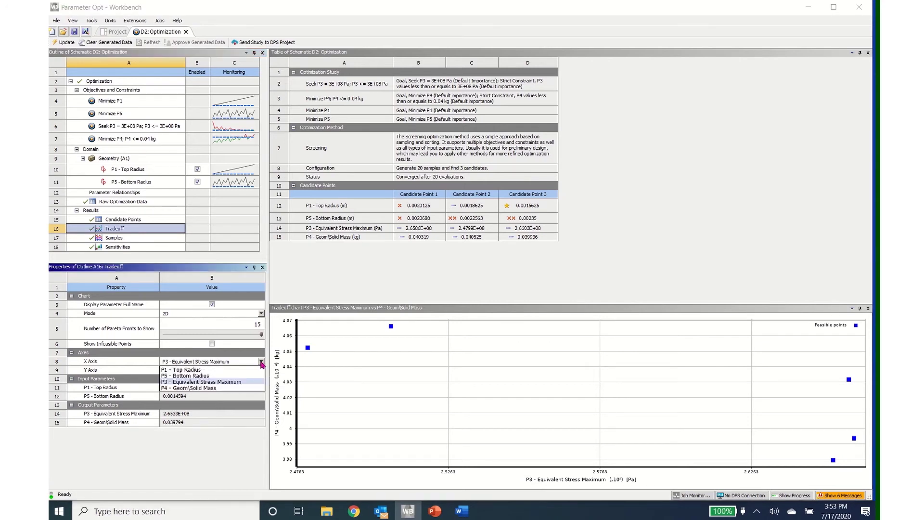
click(241, 370)
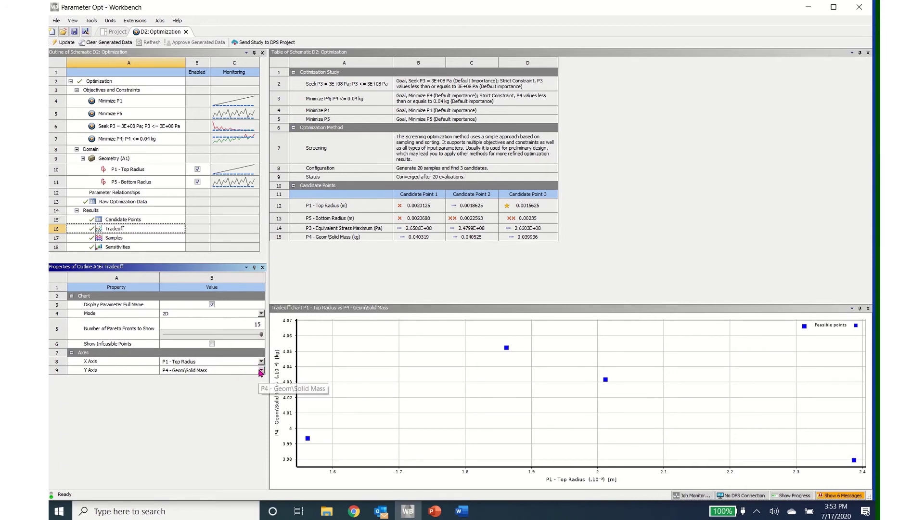
click(261, 371)
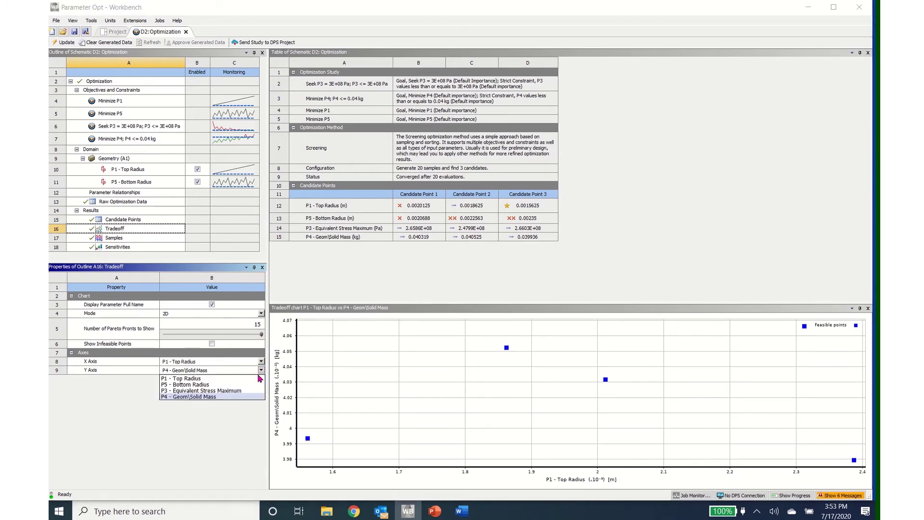
click(238, 391)
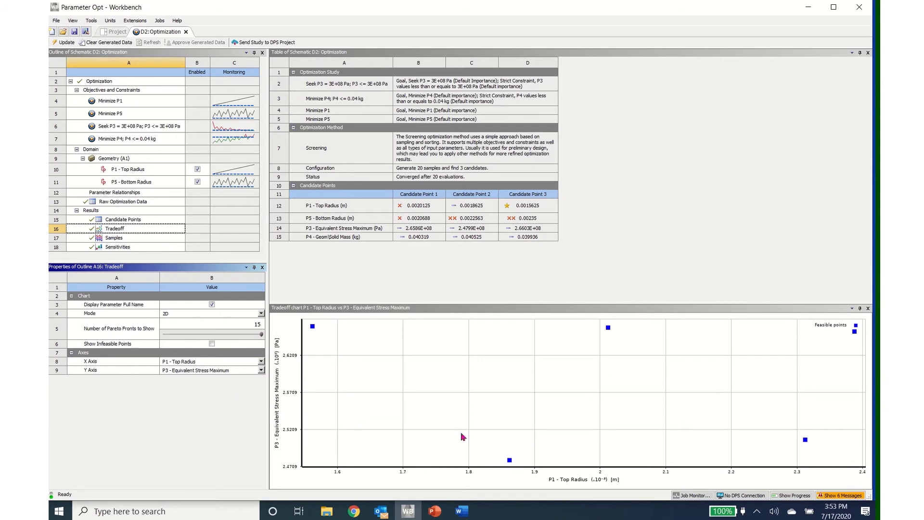
click(608, 327)
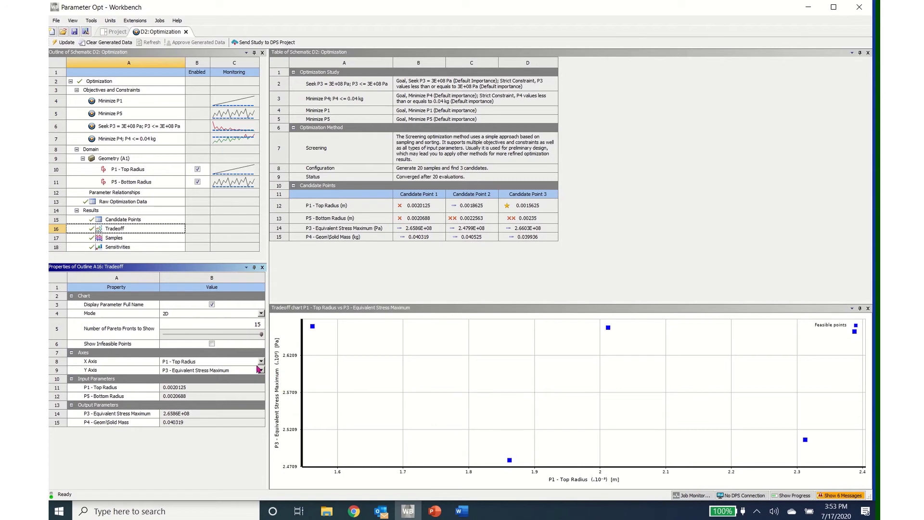
Step: View the Samples chart, temporarily hiding P1 - Top Radius and showing it again
click(122, 239)
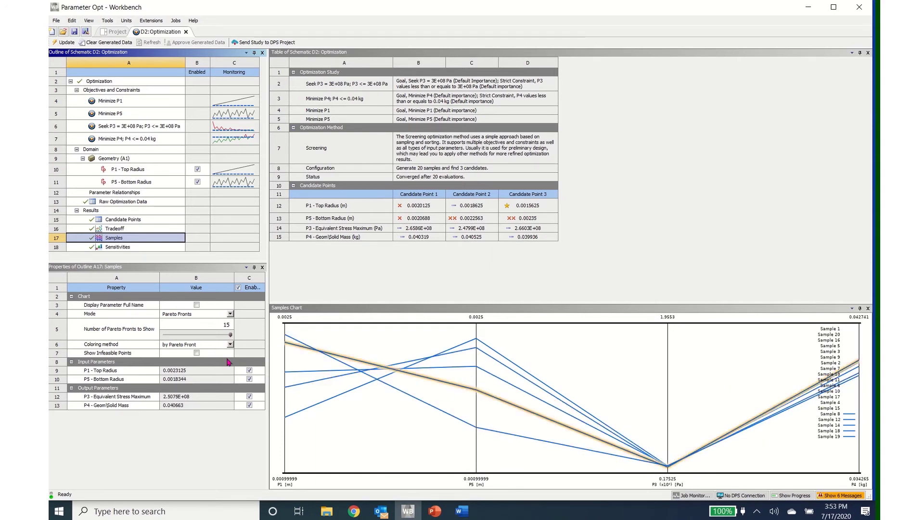
click(250, 371)
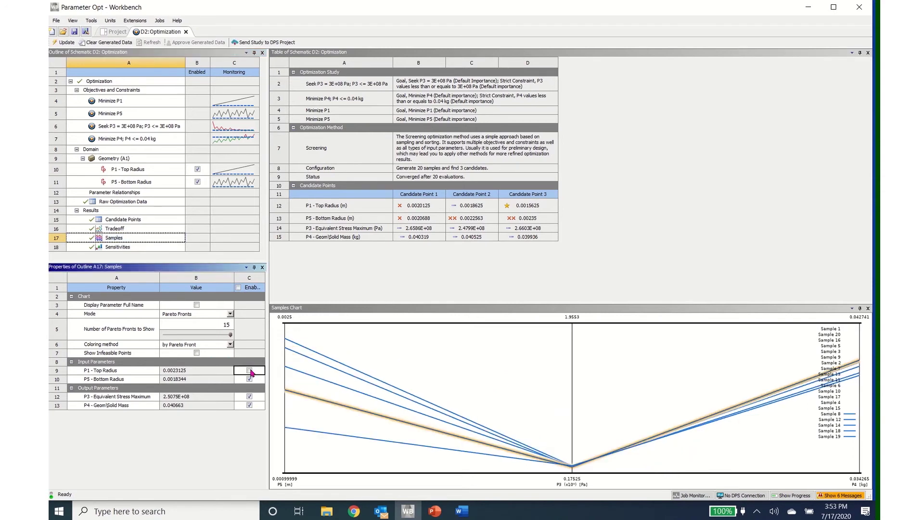
click(250, 371)
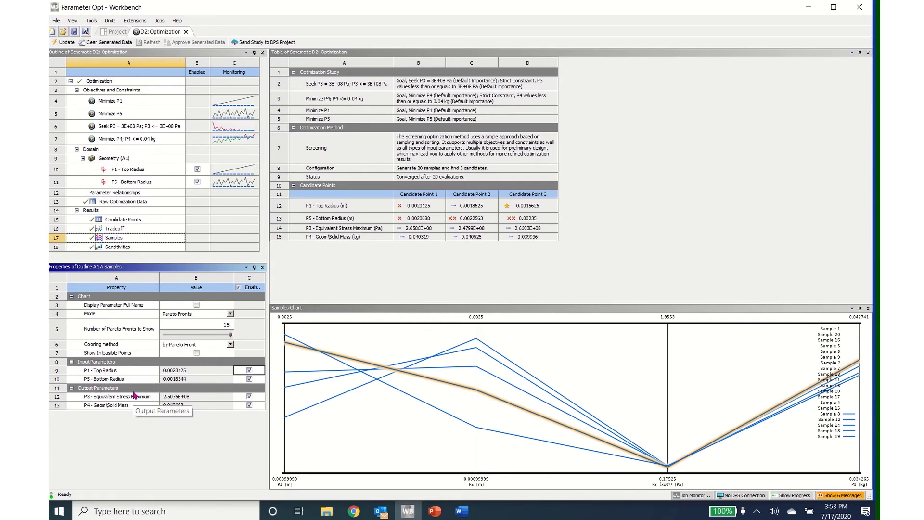
Step: Review how both radii affect equivalent stress and solid mass in the Sensitivities chart, and close the optimization workspace
click(125, 248)
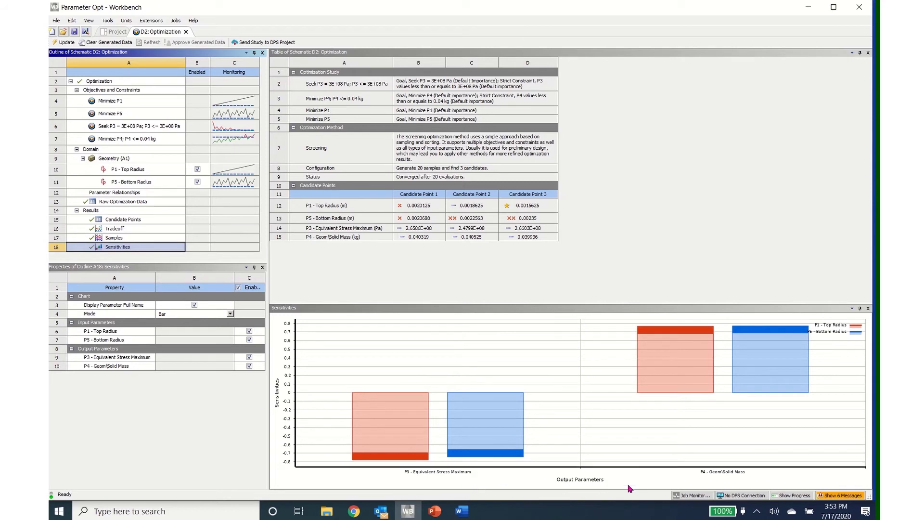
mouse_move(375, 415)
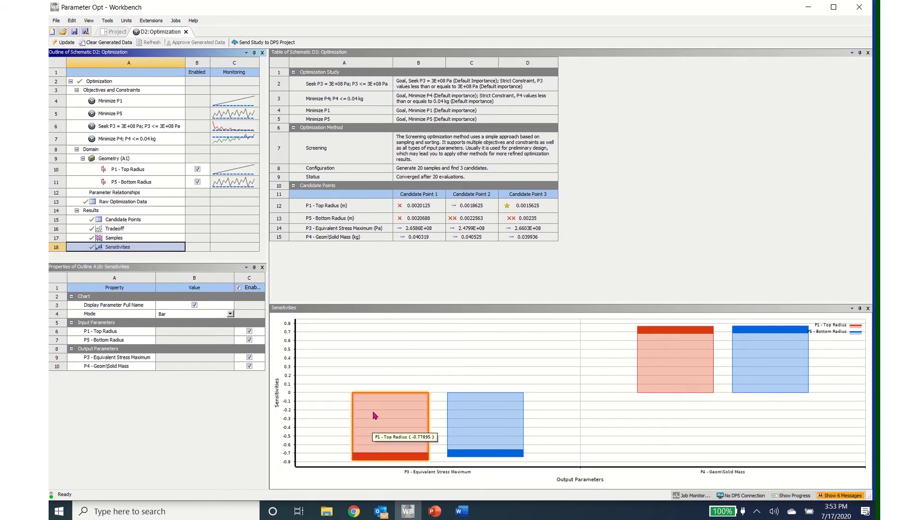
mouse_move(488, 412)
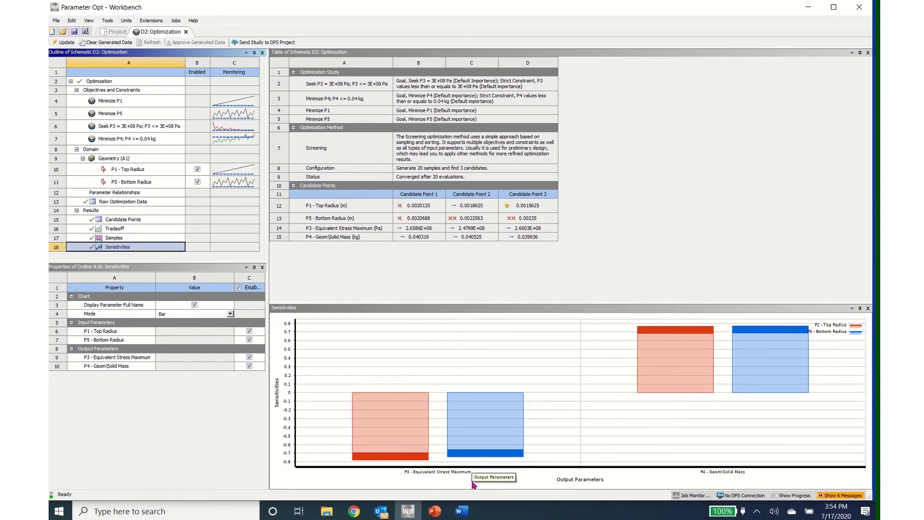
mouse_move(403, 456)
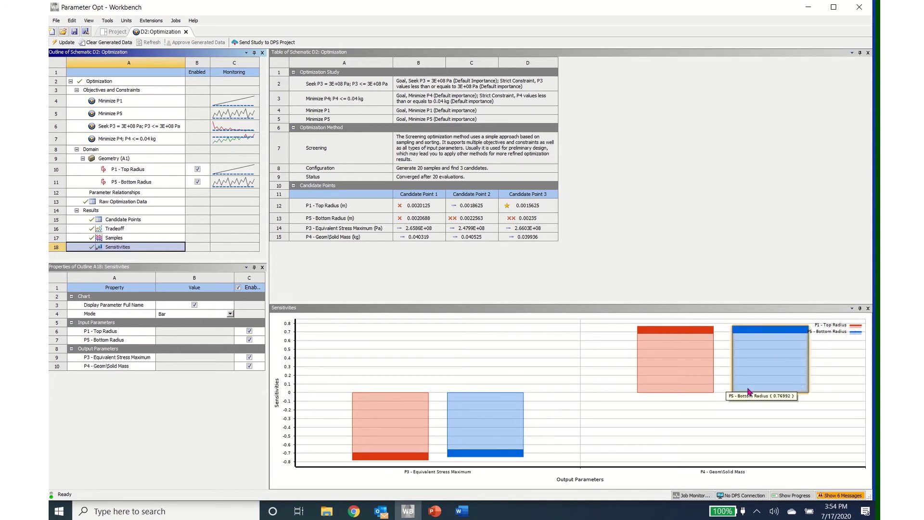
mouse_move(493, 430)
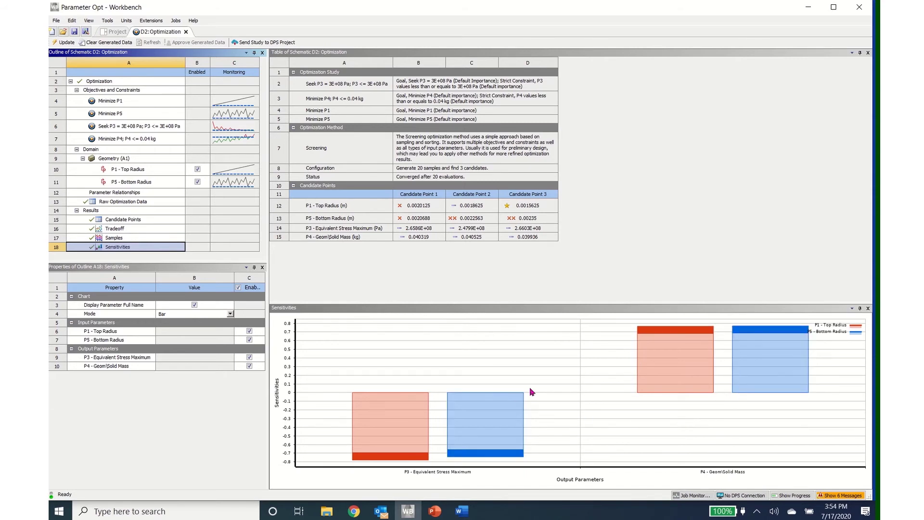
mouse_move(661, 396)
click(186, 32)
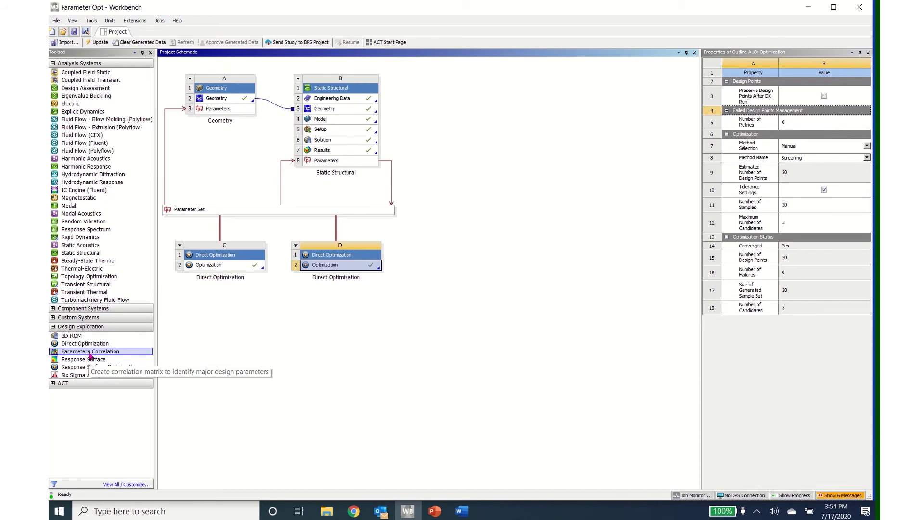
Step: Add a Parameters Correlation system to the project schematic and keep Spearman as its correlation type
drag(90, 355, 447, 265)
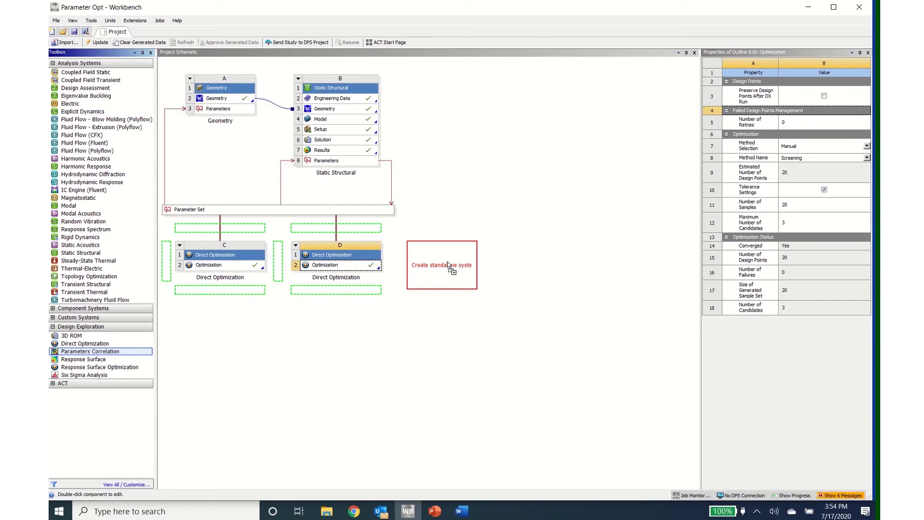
drag(448, 265, 447, 265)
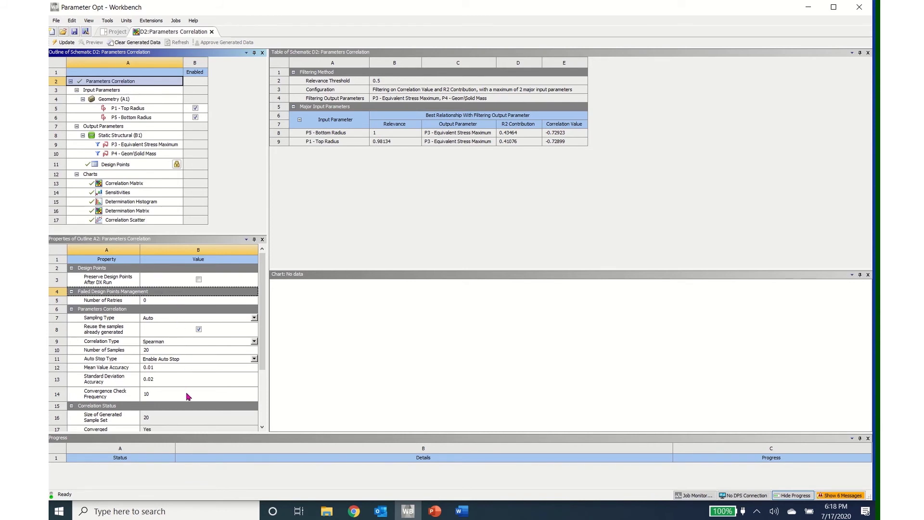
click(254, 342)
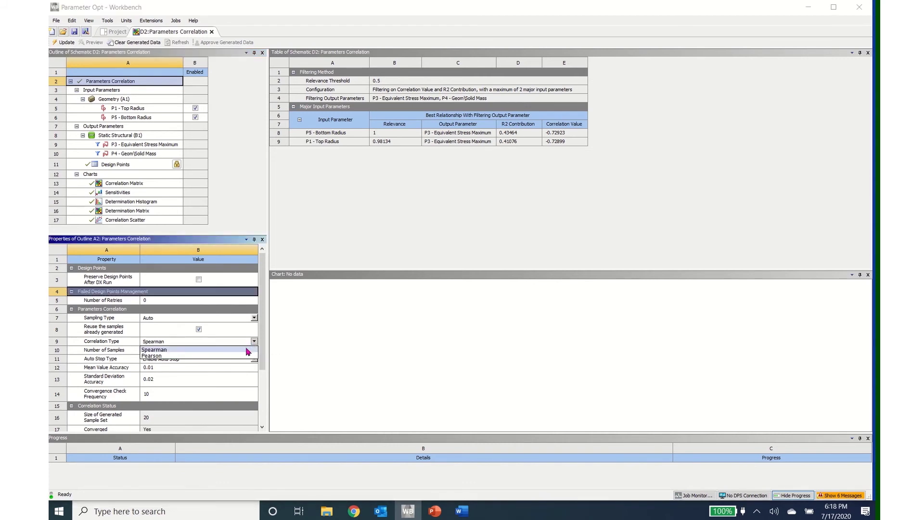
click(247, 352)
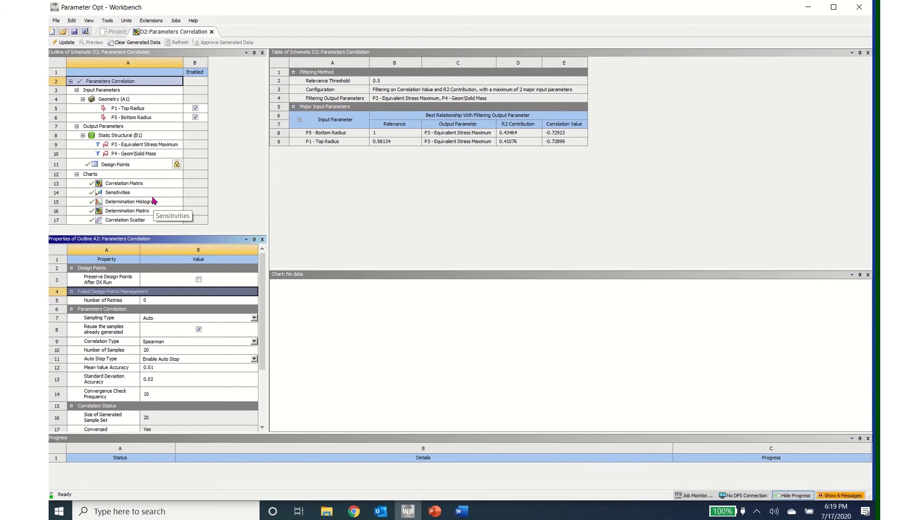
Step: Review the Parameters Correlation design points table and the pairwise values of radii, stress and mass in the Correlation Matrix
click(130, 165)
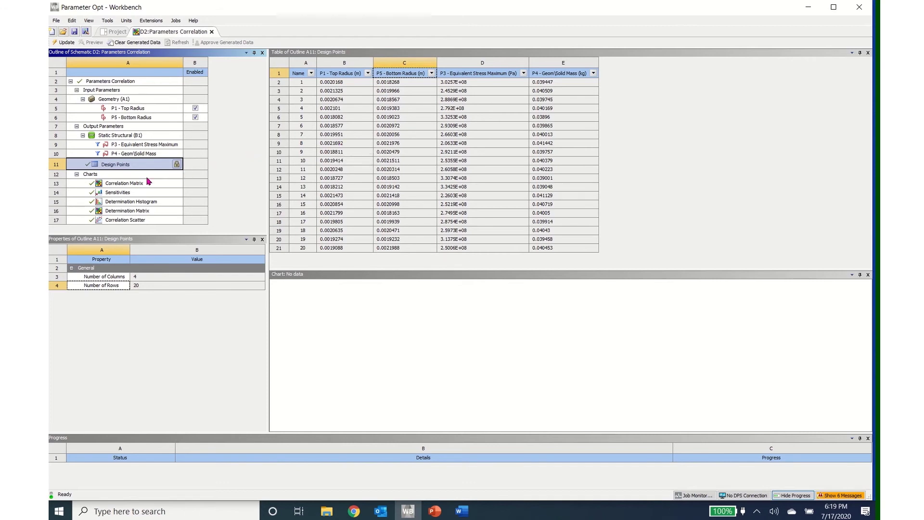
click(122, 186)
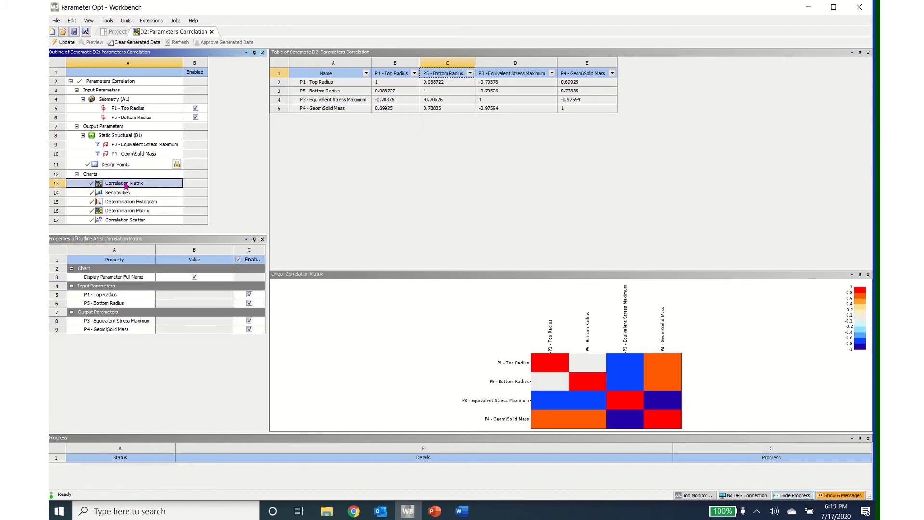
mouse_move(557, 388)
mouse_move(593, 424)
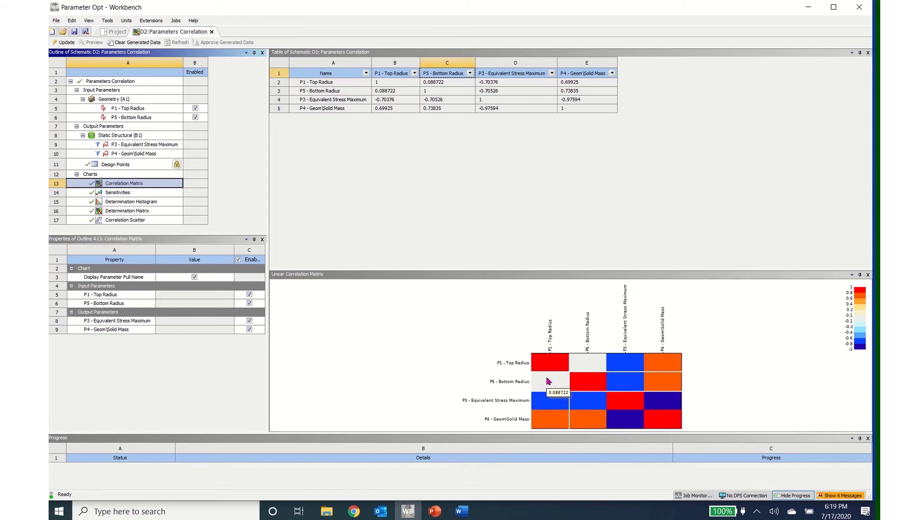
mouse_move(591, 388)
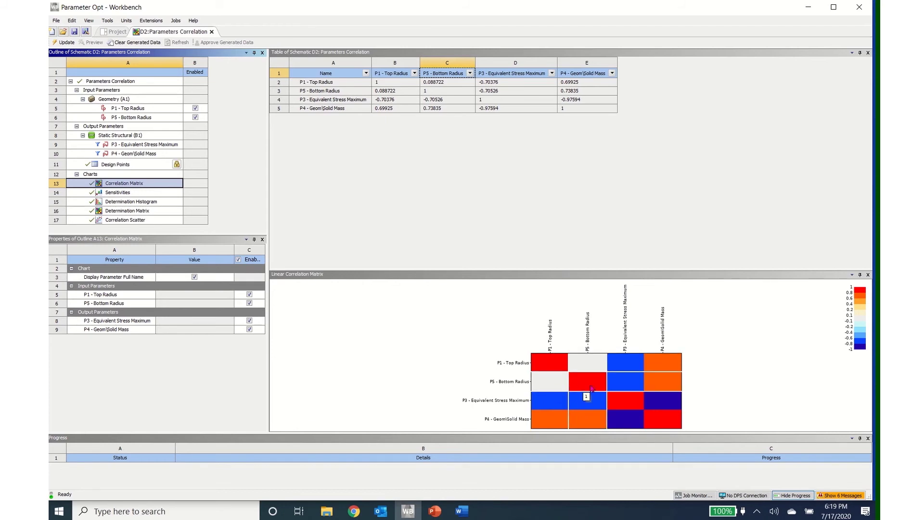
mouse_move(659, 422)
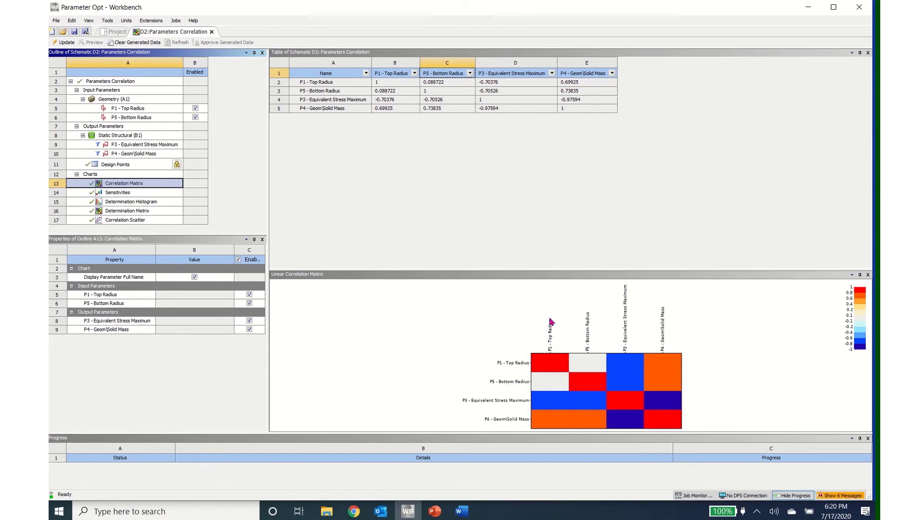
mouse_move(542, 380)
mouse_move(551, 402)
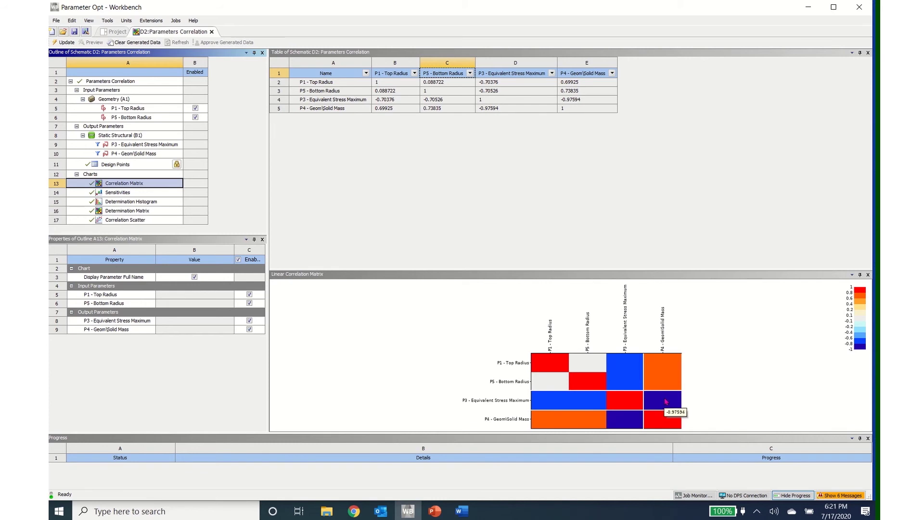
Step: View the Sensitivities and Correlation Scatter charts of the Parameters Correlation, and close its workspace
click(128, 193)
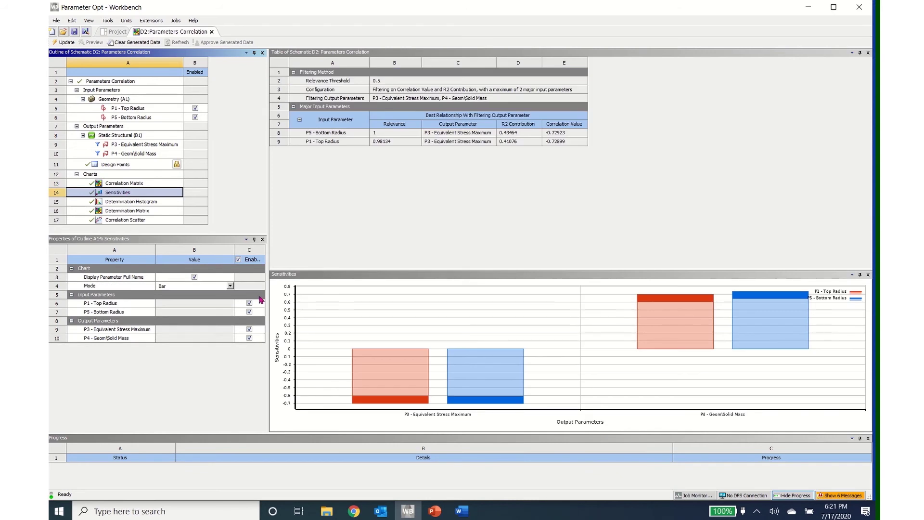
mouse_move(486, 373)
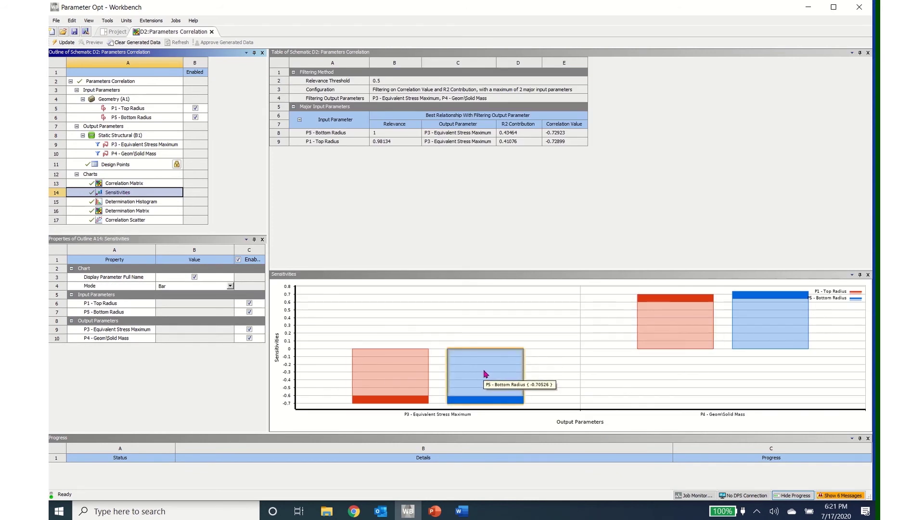
click(141, 220)
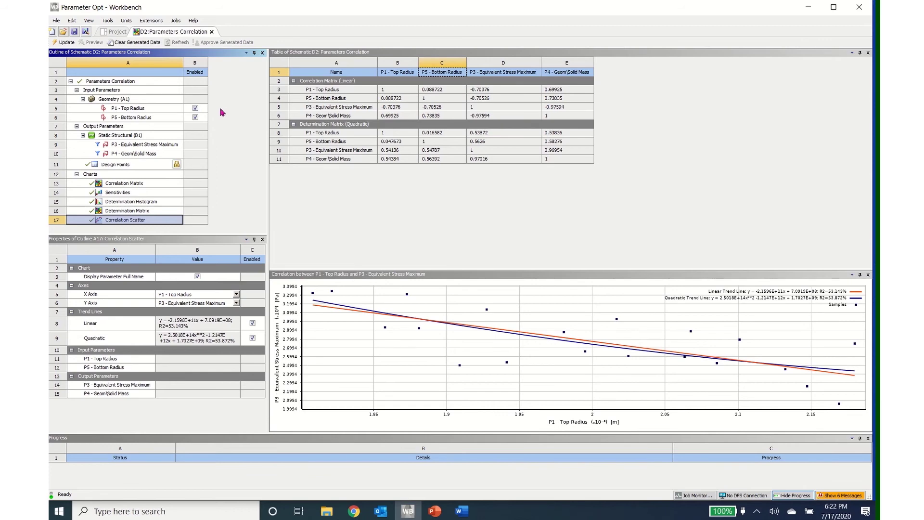
click(211, 32)
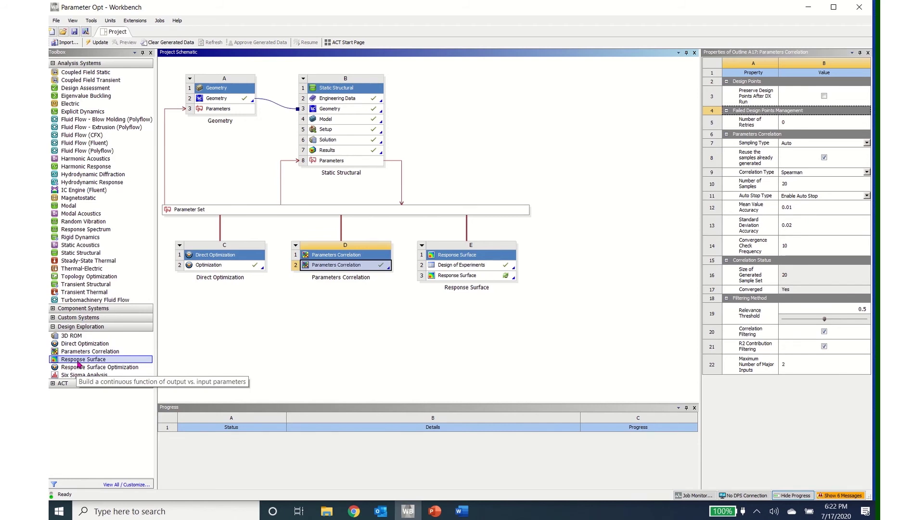
Step: Open the Design of Experiments of the Response Surface system and review the available experiment types, keeping Central Composite Design
drag(79, 364, 106, 359)
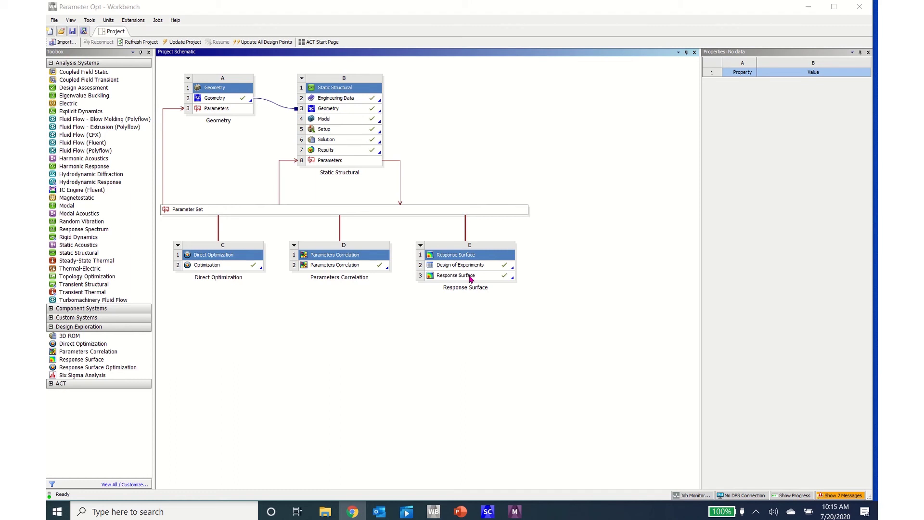
double_click(467, 267)
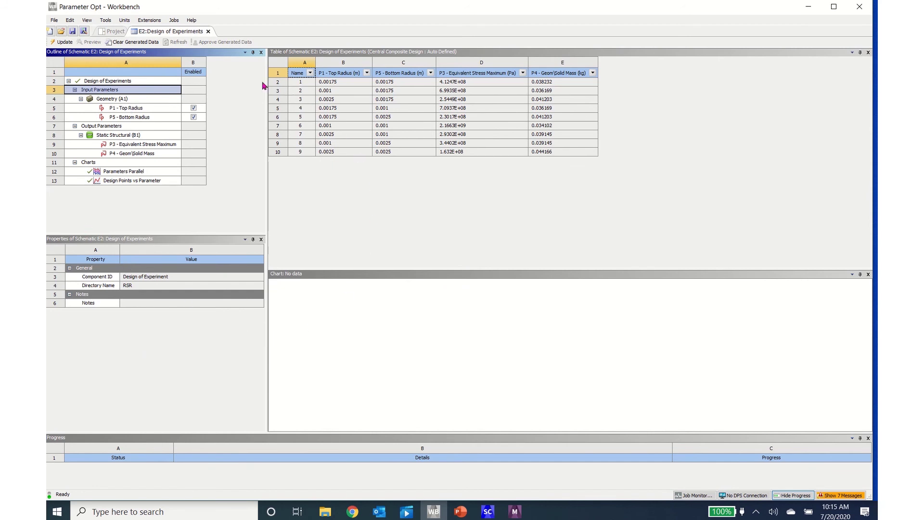
click(138, 82)
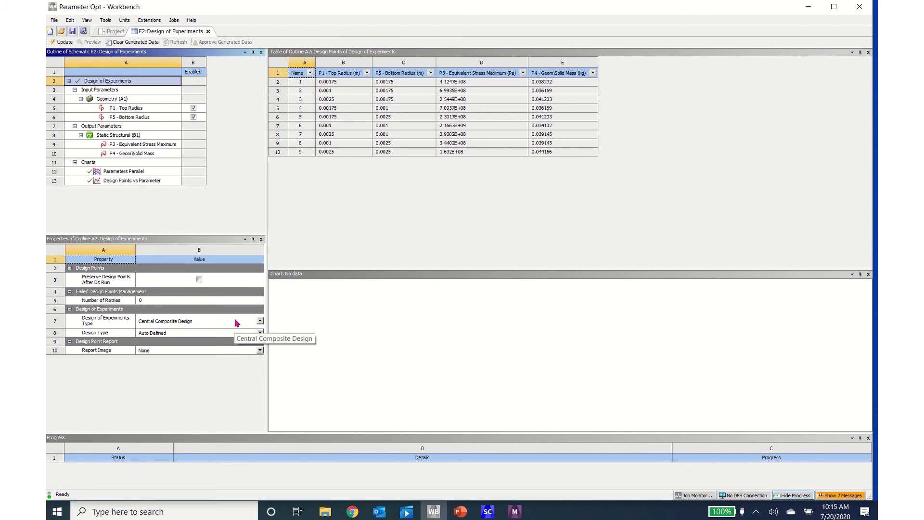
click(260, 321)
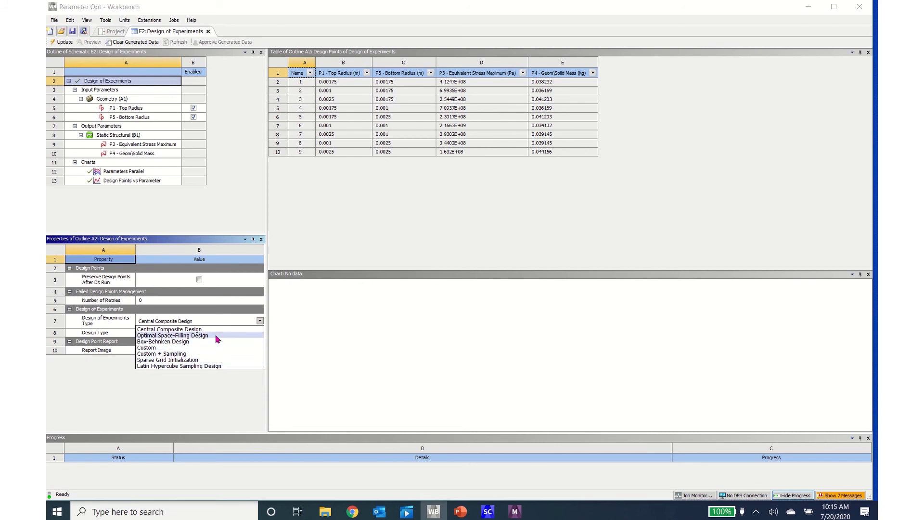
click(203, 393)
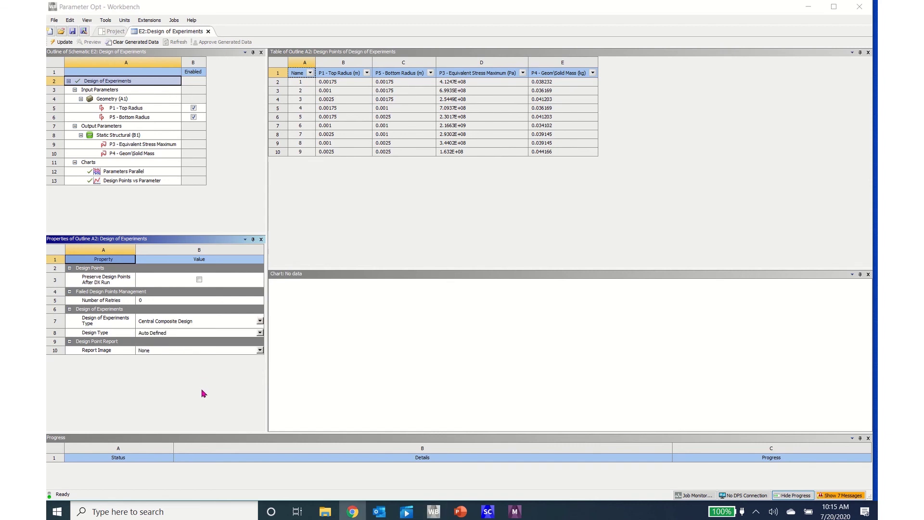
Step: Check the lower and upper bounds of P1 - Top Radius and P5 - Bottom Radius in the Design of Experiments
click(118, 100)
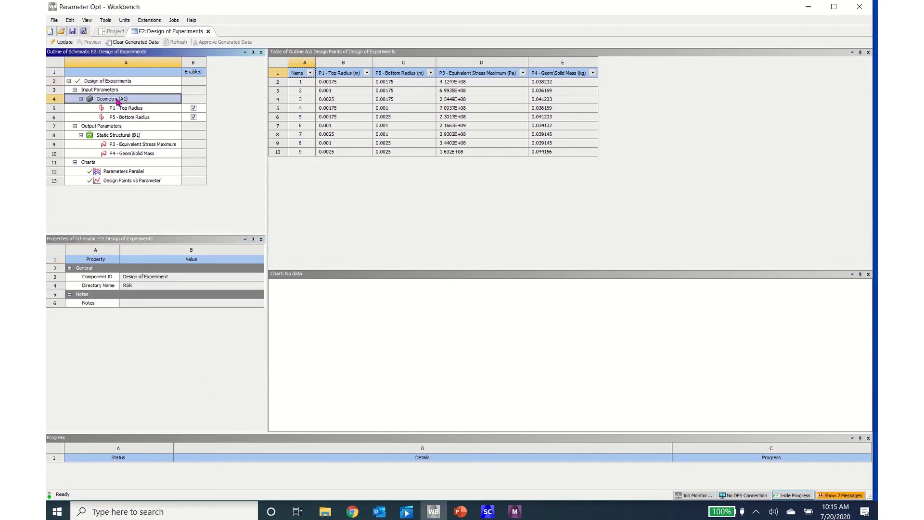
click(123, 109)
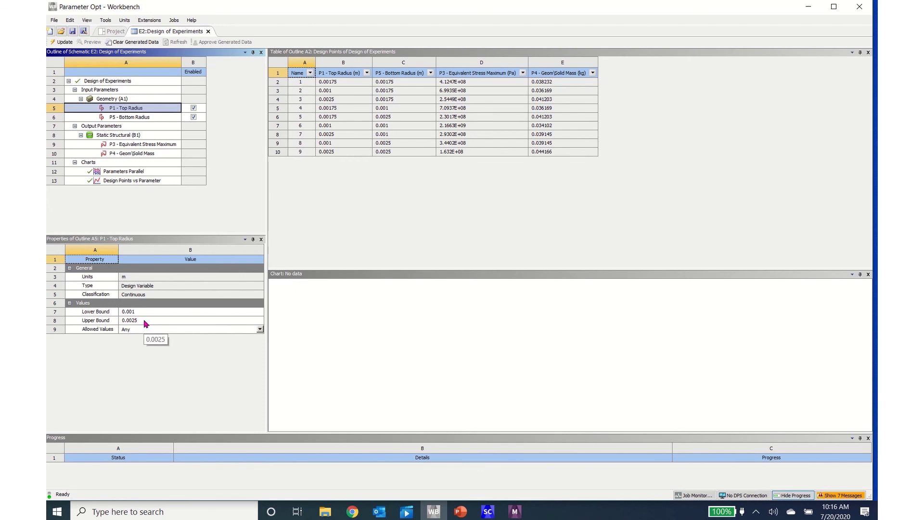
click(143, 120)
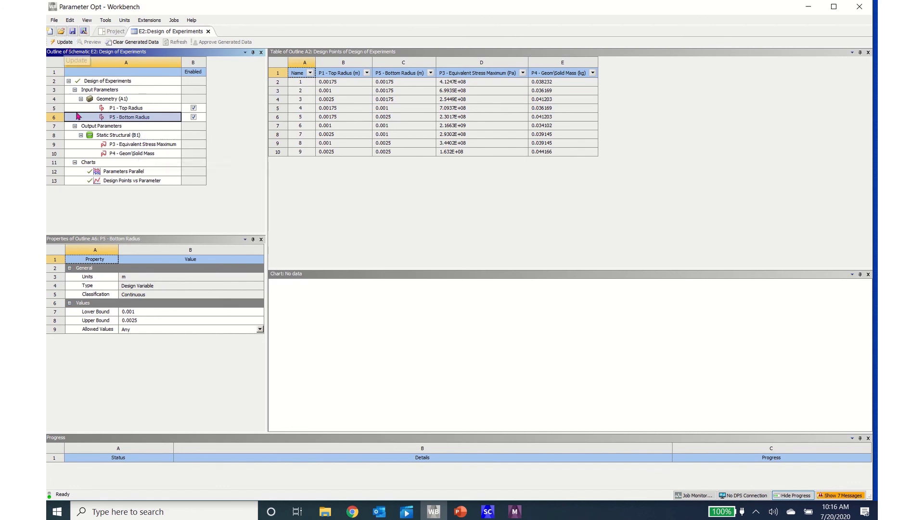
Step: View the Parameters Parallel chart, temporarily hiding P1 - Top Radius and P5 - Bottom Radius and showing both again
click(130, 172)
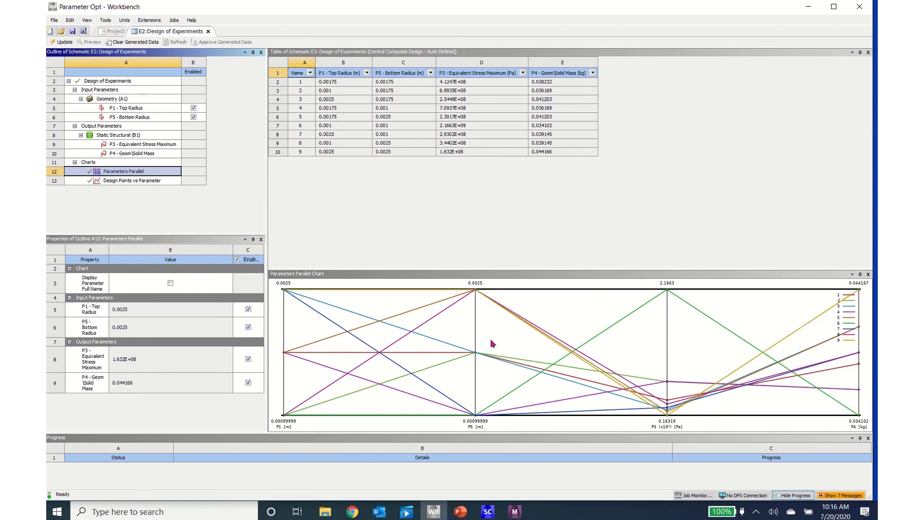
click(248, 310)
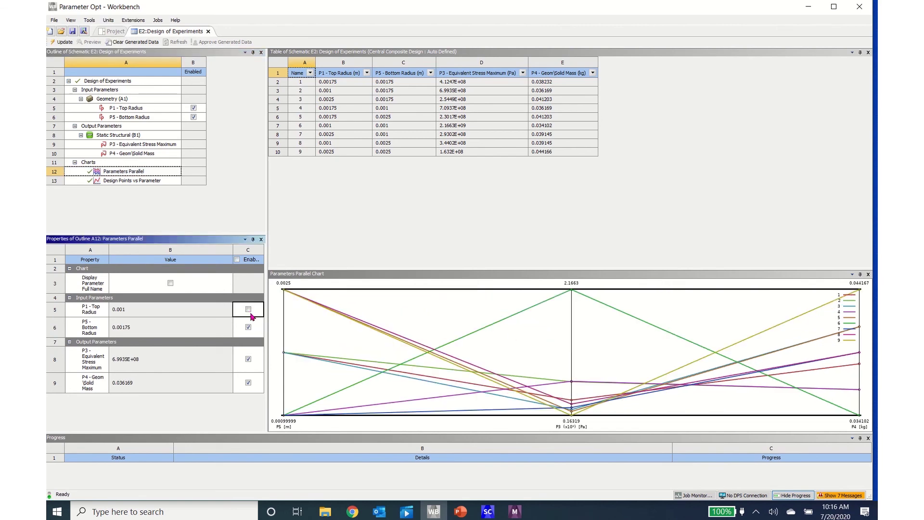
click(248, 328)
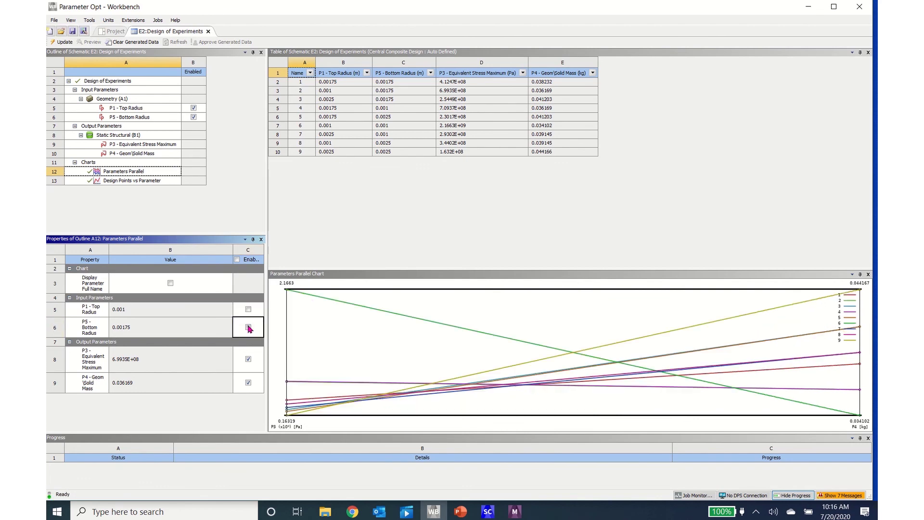
click(248, 327)
click(249, 310)
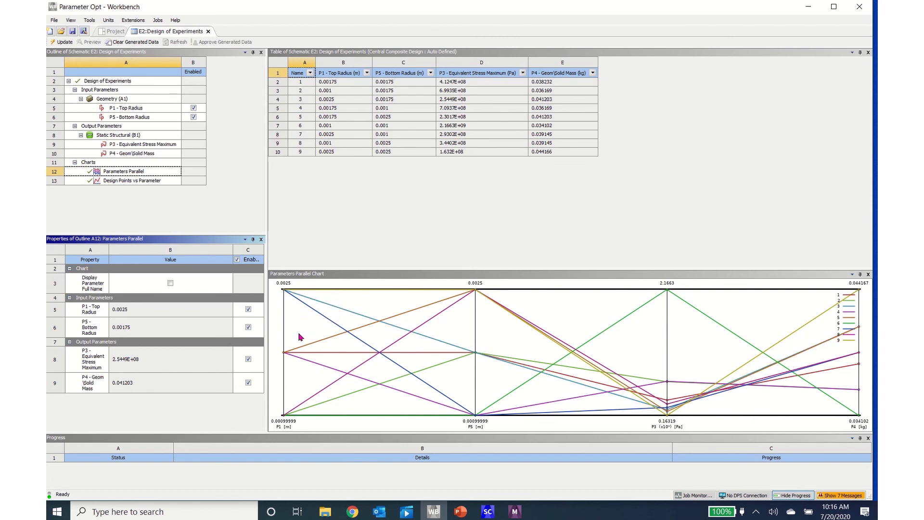
mouse_move(445, 396)
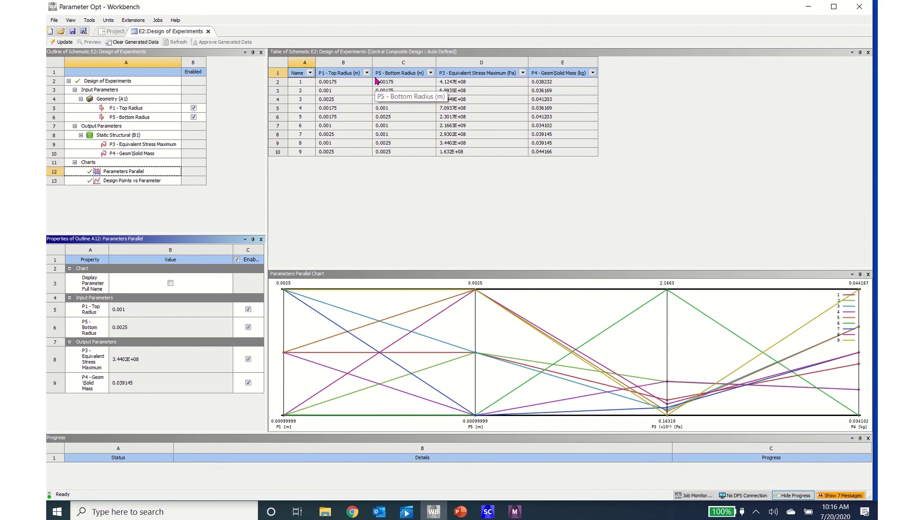
Step: Set the top X axis of the Design Points vs Parameter chart to P4 - Geom\Solid Mass, and close the Design of Experiments
click(144, 181)
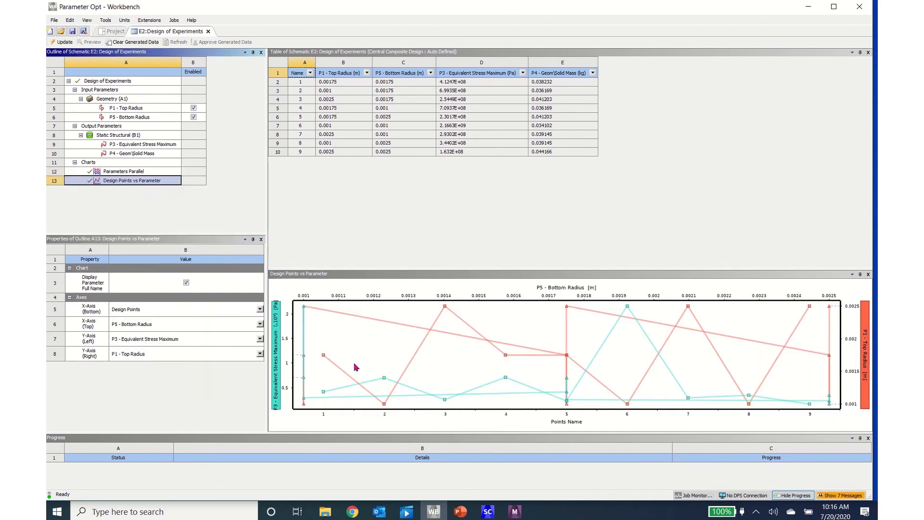
click(260, 324)
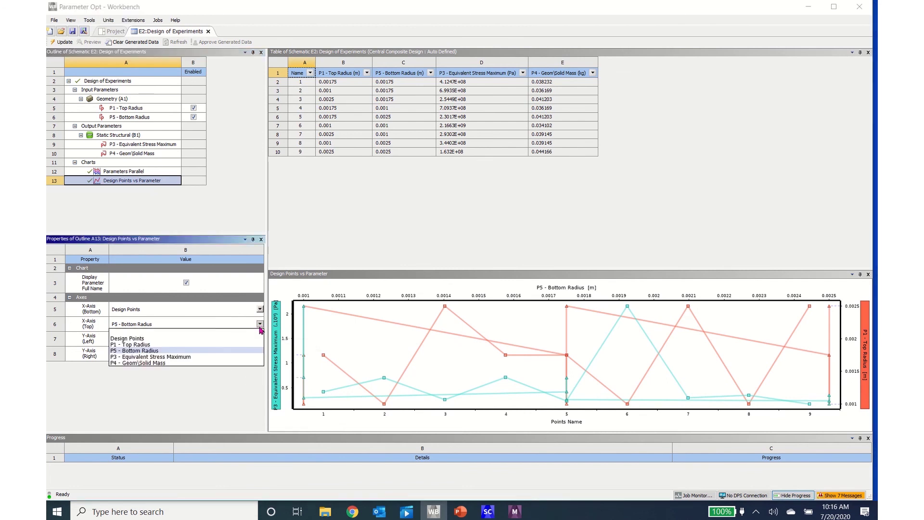
click(228, 363)
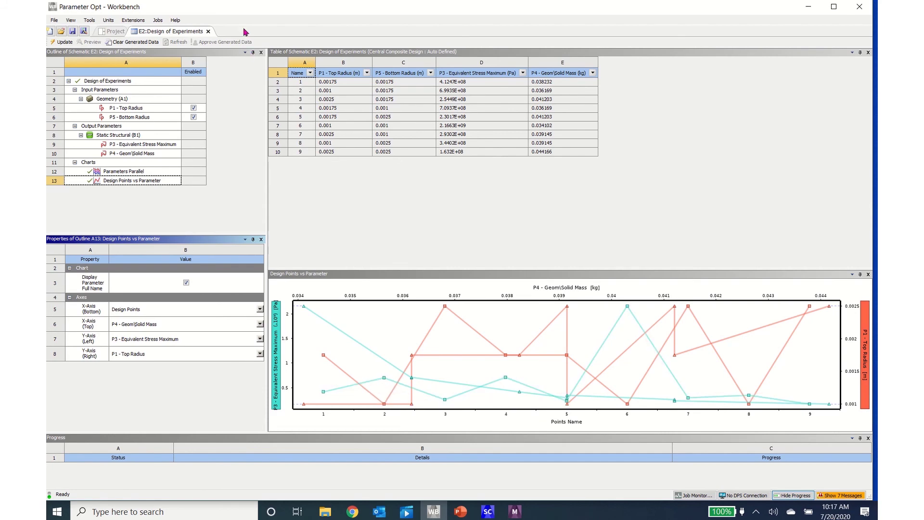
click(209, 32)
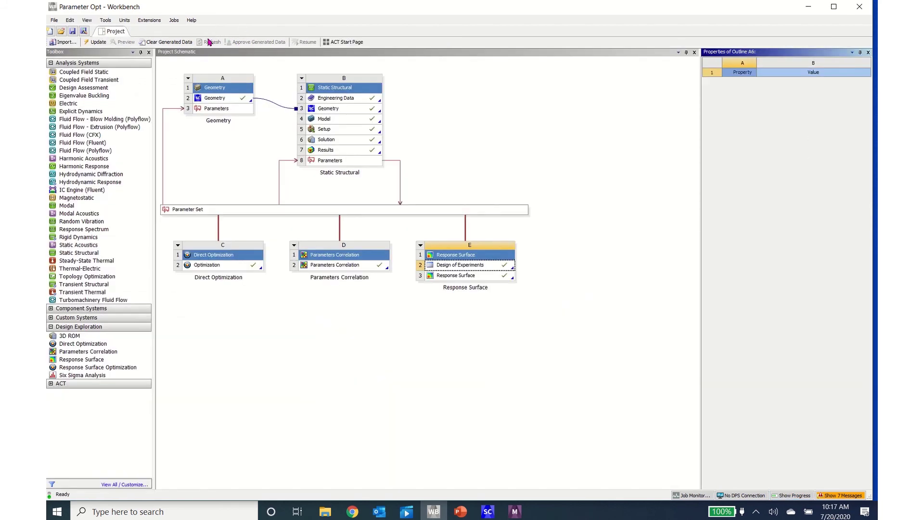
Step: Open the Response Surface component and examine its meta model settings and the P1 - Top Radius input properties
double_click(457, 277)
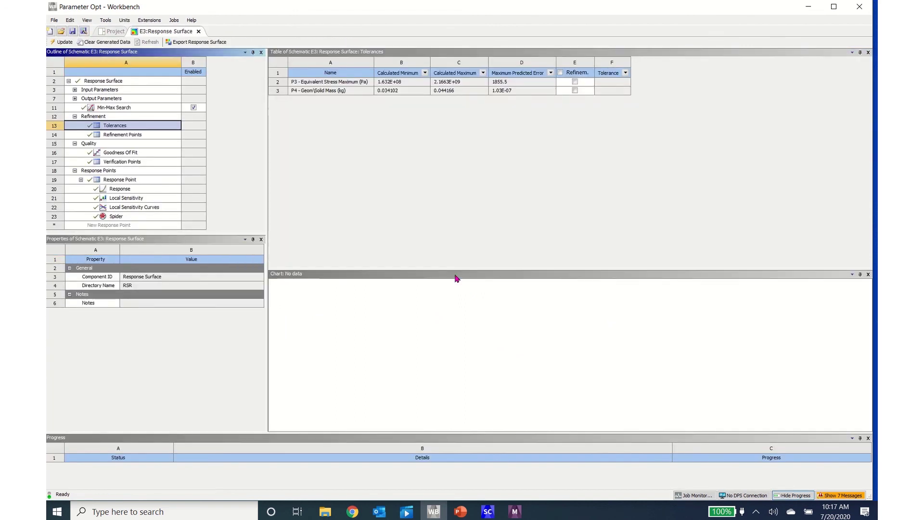
click(134, 81)
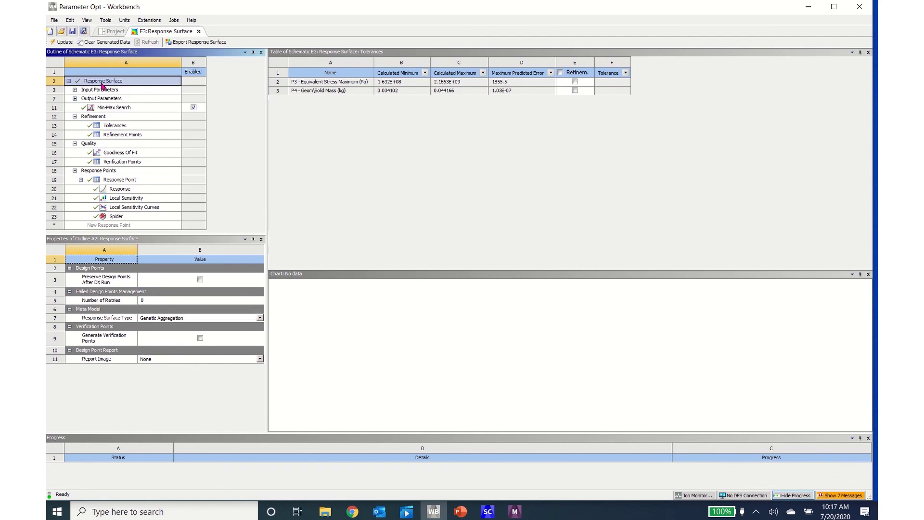
click(75, 90)
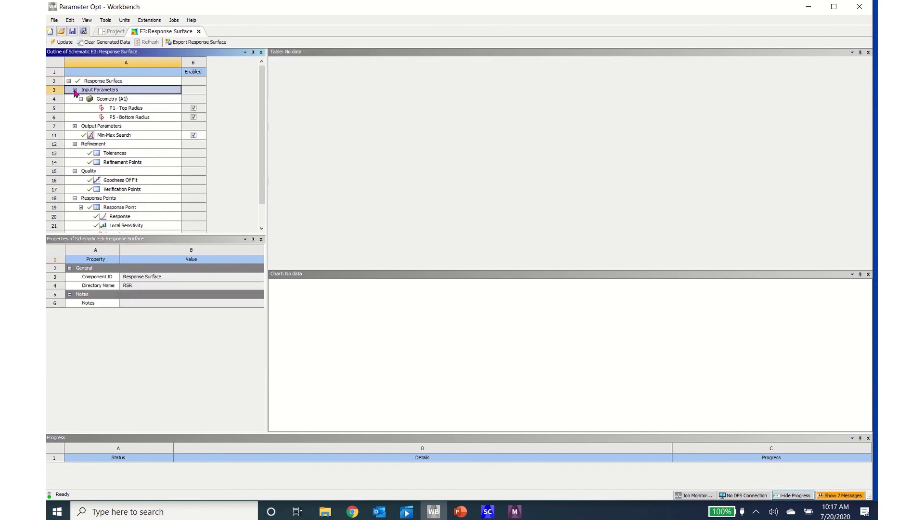
click(121, 109)
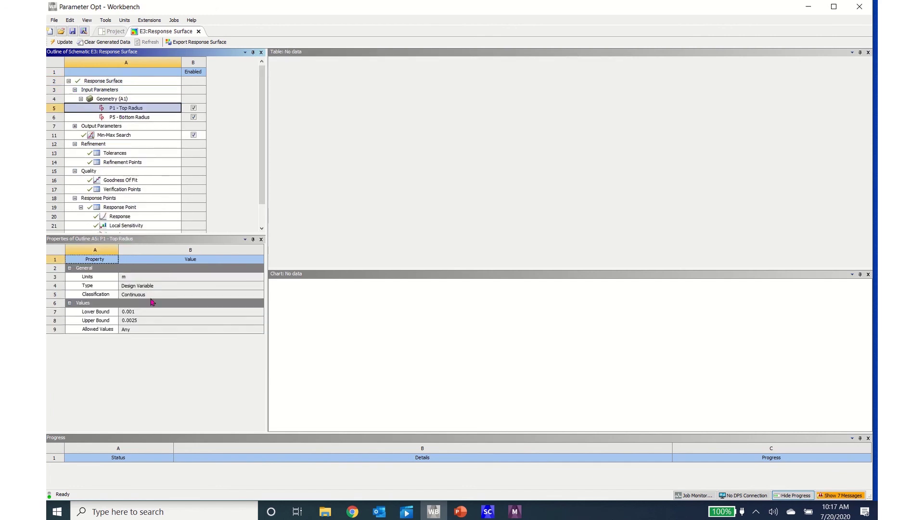
Step: Check the bounds of P5 - Bottom Radius and review the Min-Max Search table of the Response Surface
click(131, 120)
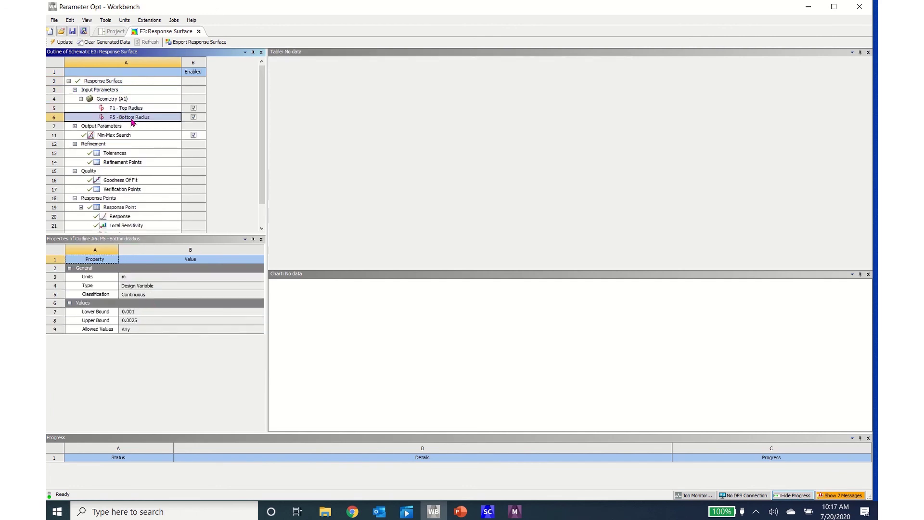
click(122, 135)
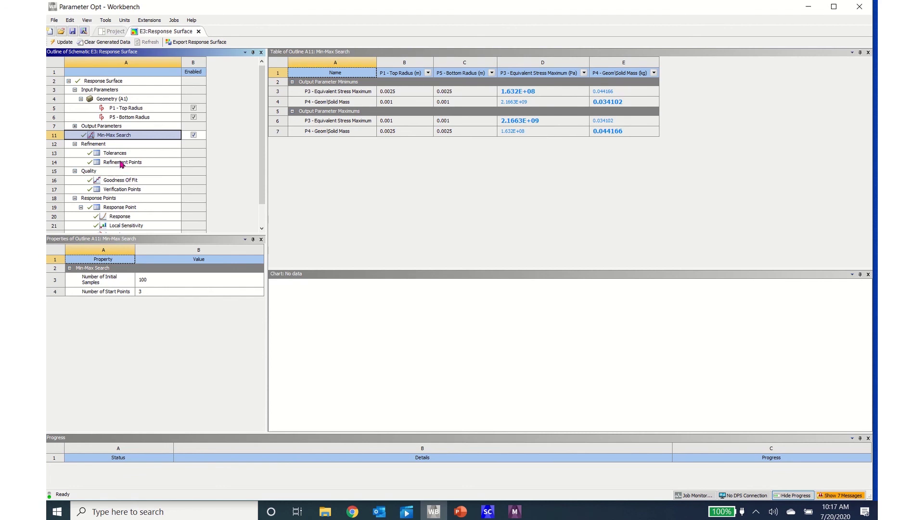
Step: Set the response point's P1 - Top Radius to 0.001675, and in the Response chart change it to 0.00178 and P5 - Bottom Radius to 0.00208
click(120, 207)
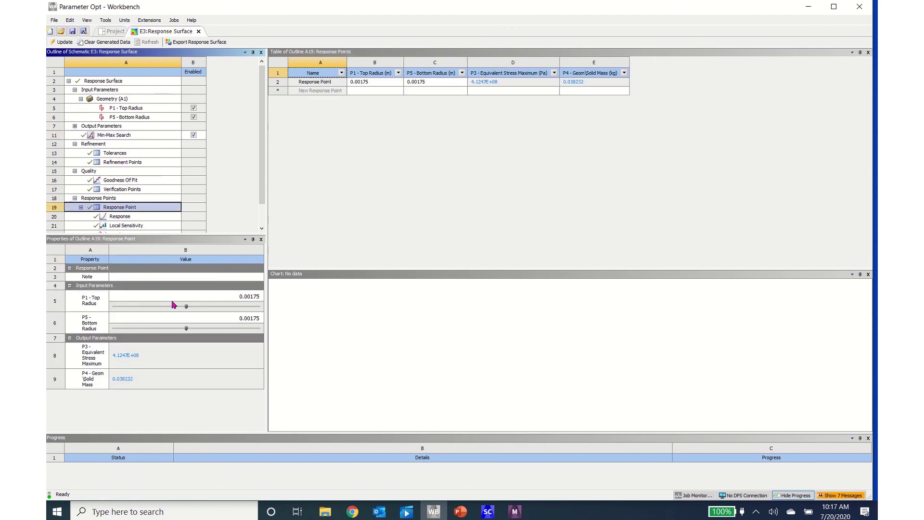
mouse_move(187, 308)
mouse_down()
mouse_move(178, 310)
mouse_move(207, 311)
mouse_move(179, 308)
mouse_up()
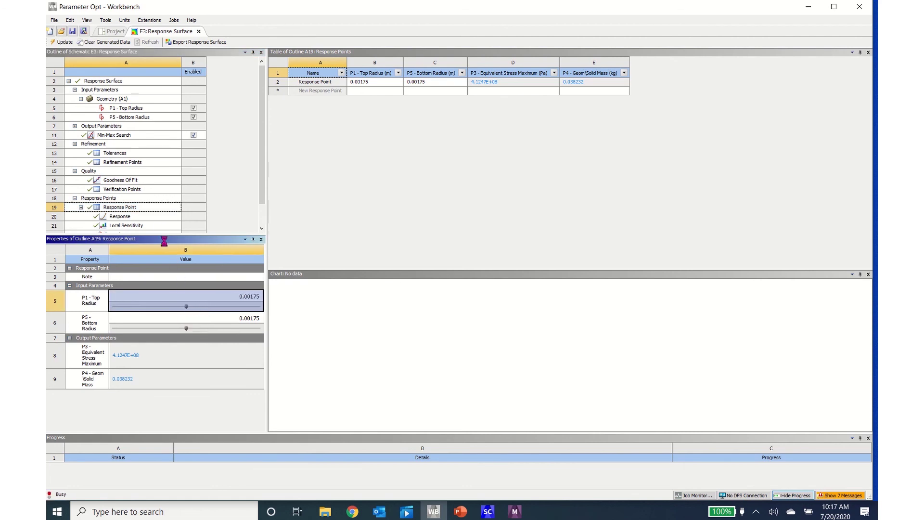
scroll(172, 224, down, 1)
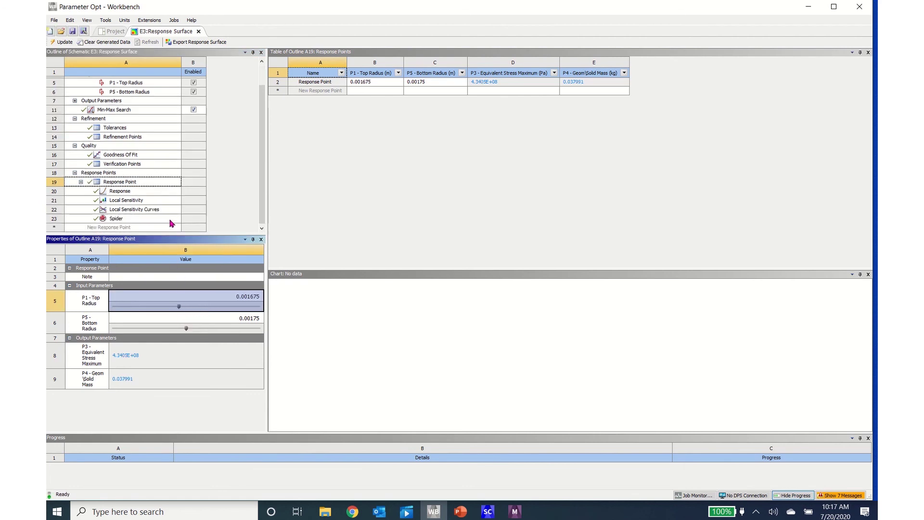
click(124, 192)
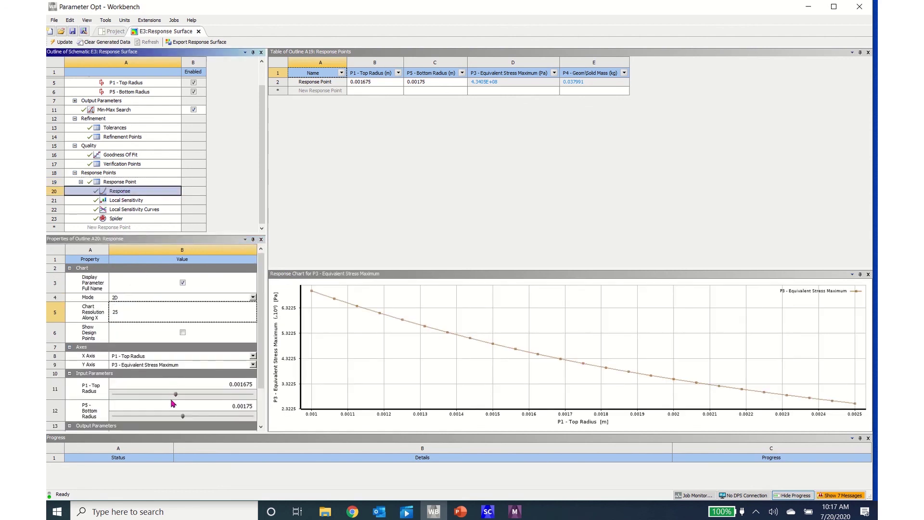
drag(175, 396, 214, 416)
scroll(202, 365, down, 2)
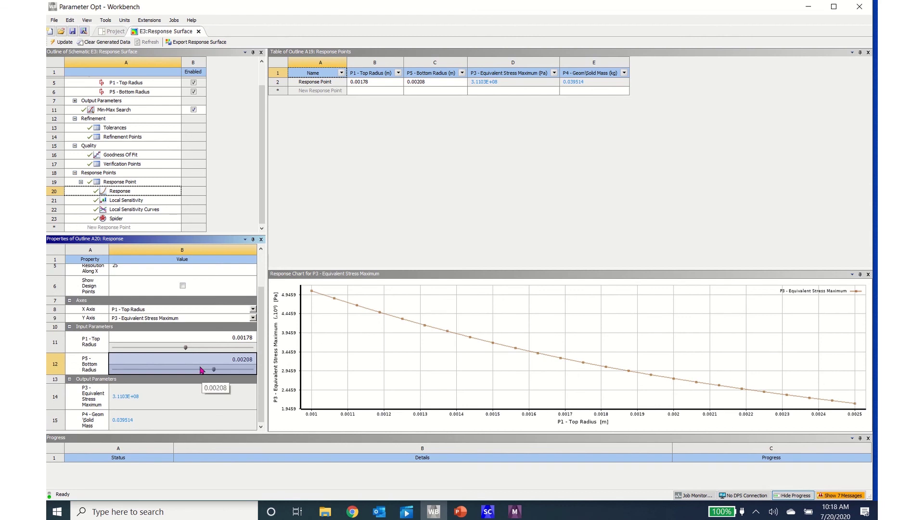
Step: View the Spider, Local Sensitivity and Local Sensitivity Curves charts of the response point, and close the Response Surface
click(118, 219)
click(128, 202)
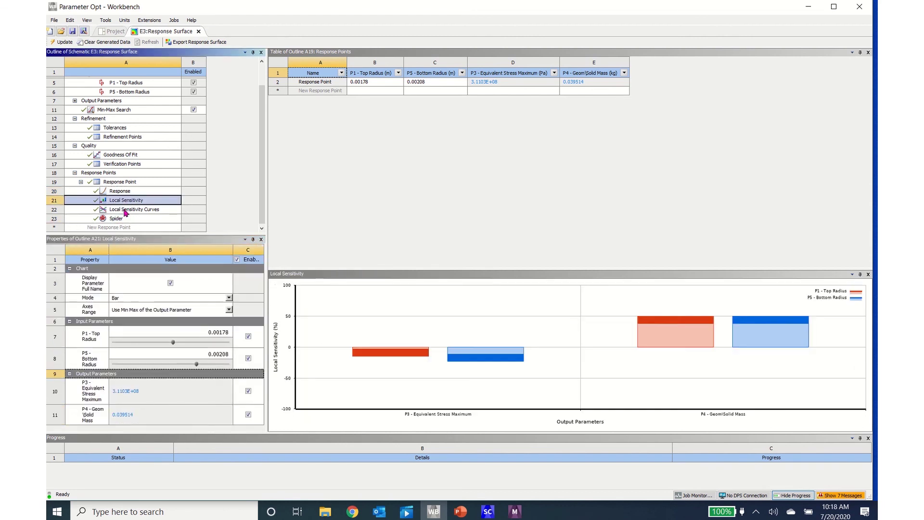
click(127, 211)
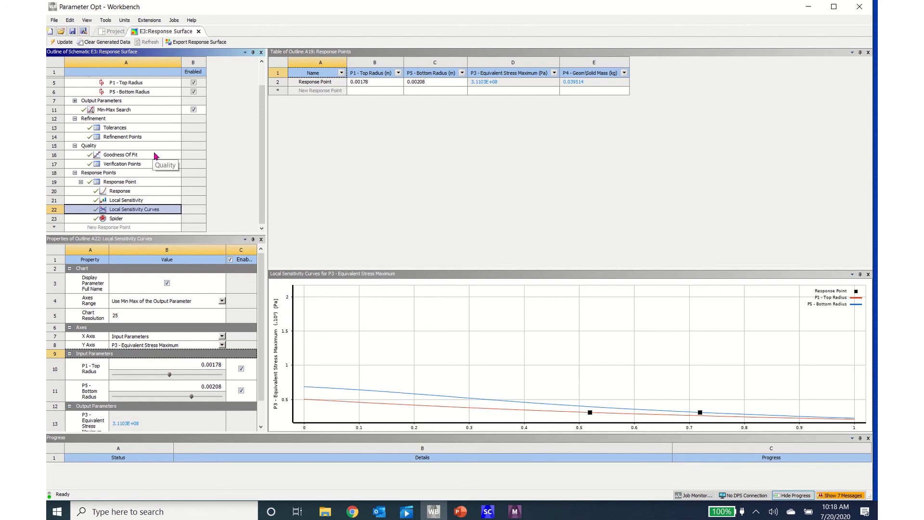
scroll(189, 211, up, 1)
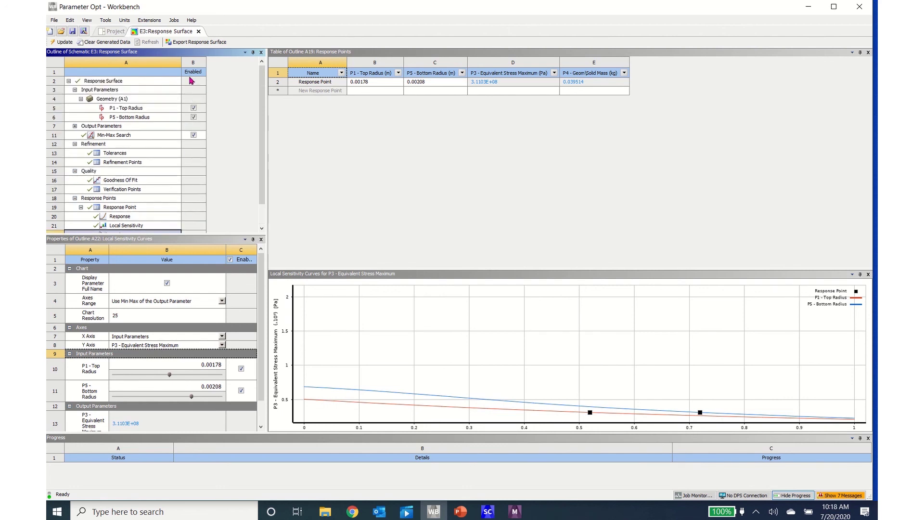
click(198, 32)
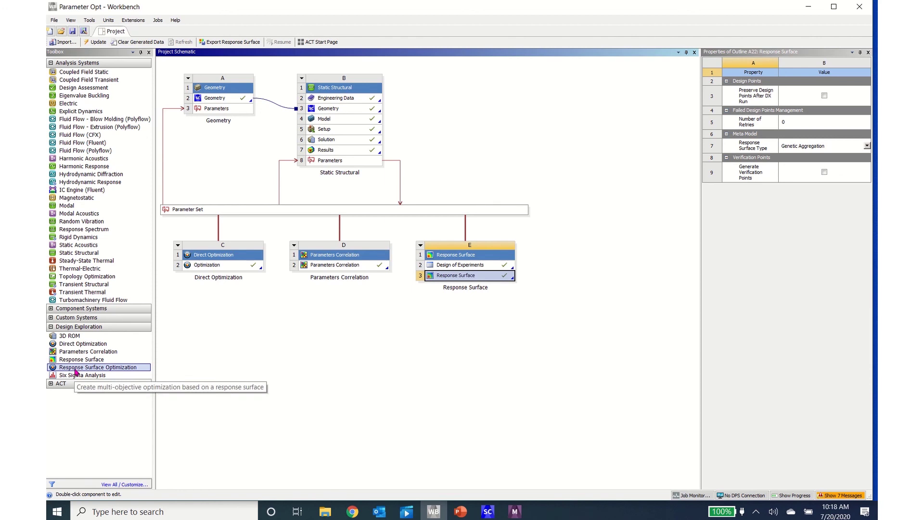
Step: Add a Response Surface Optimization system linked to the existing Response Surface, and open its Optimization component to review the optimization settings
drag(76, 371, 455, 278)
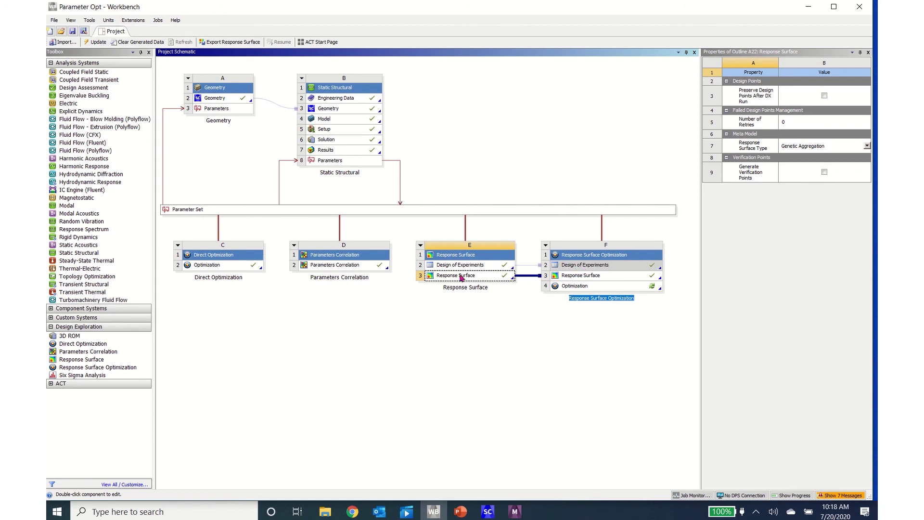
double_click(575, 286)
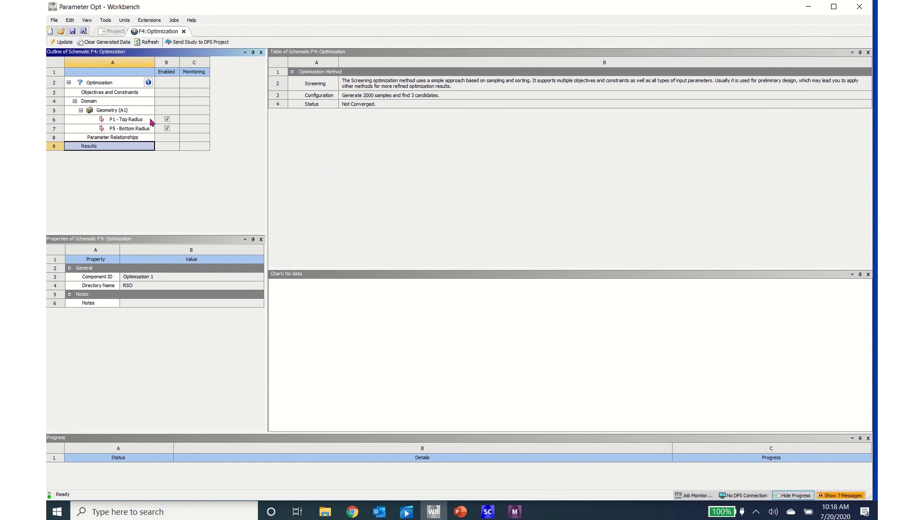
click(105, 84)
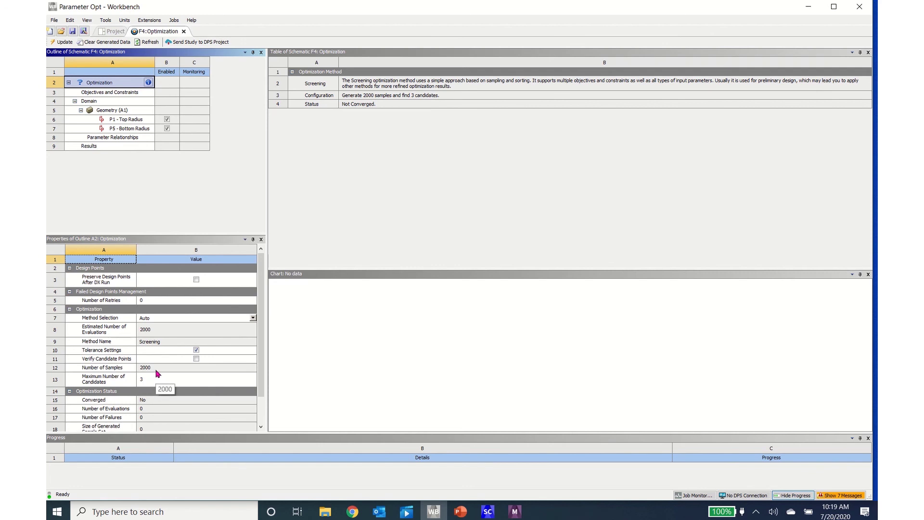
scroll(156, 373, down, 1)
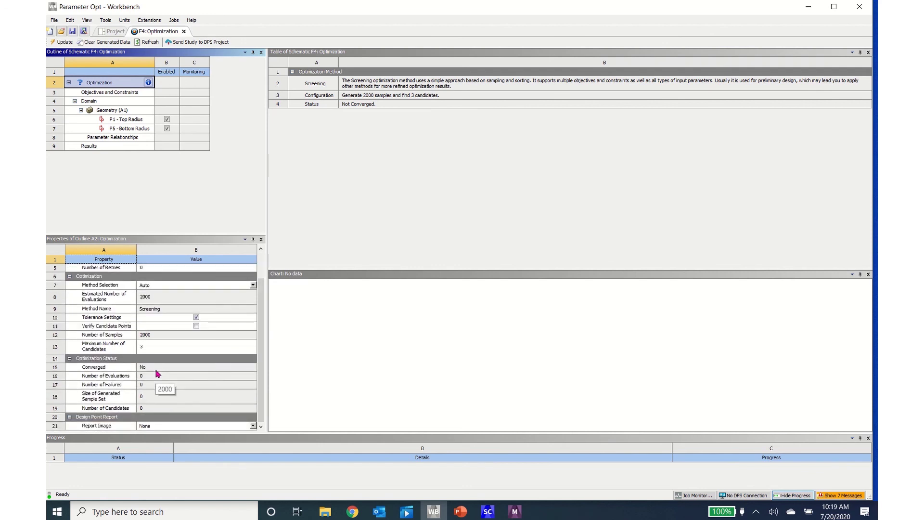
scroll(157, 373, up, 1)
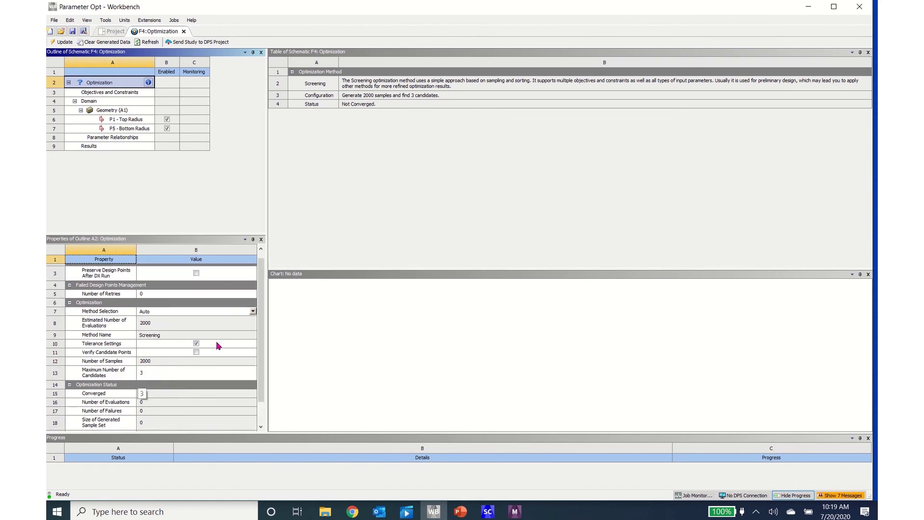
Step: Try Manual as the optimization's Method Selection and restore it to Auto
click(253, 312)
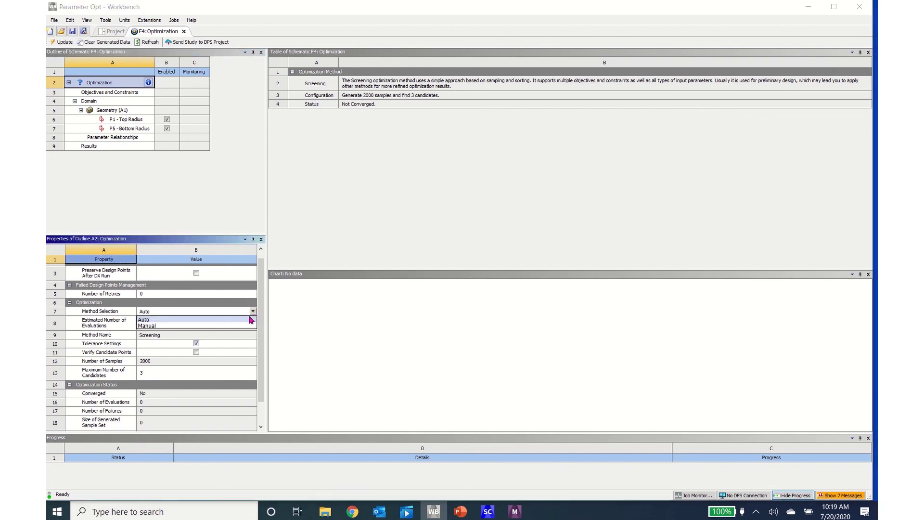
click(244, 327)
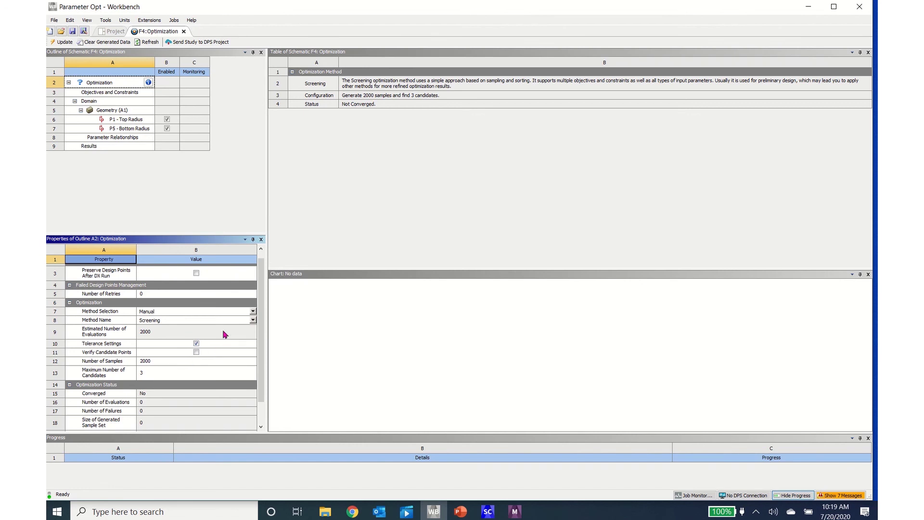
click(253, 311)
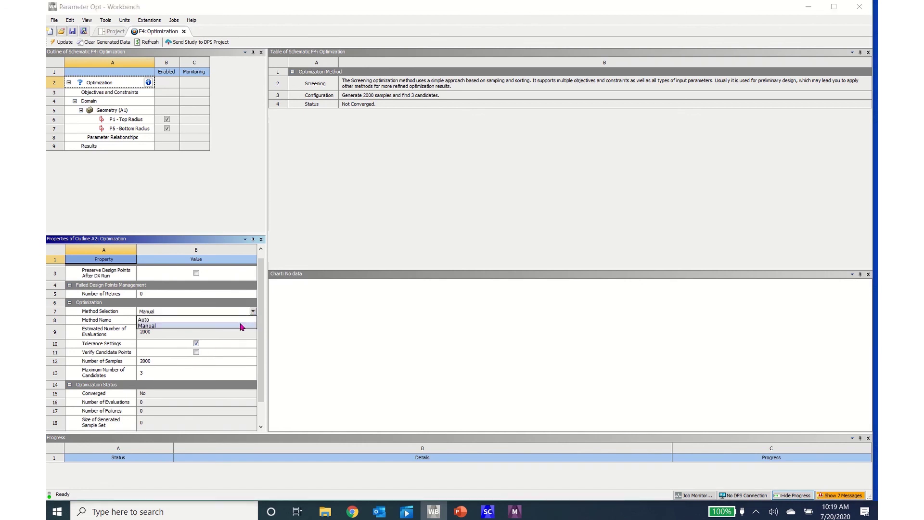
click(242, 320)
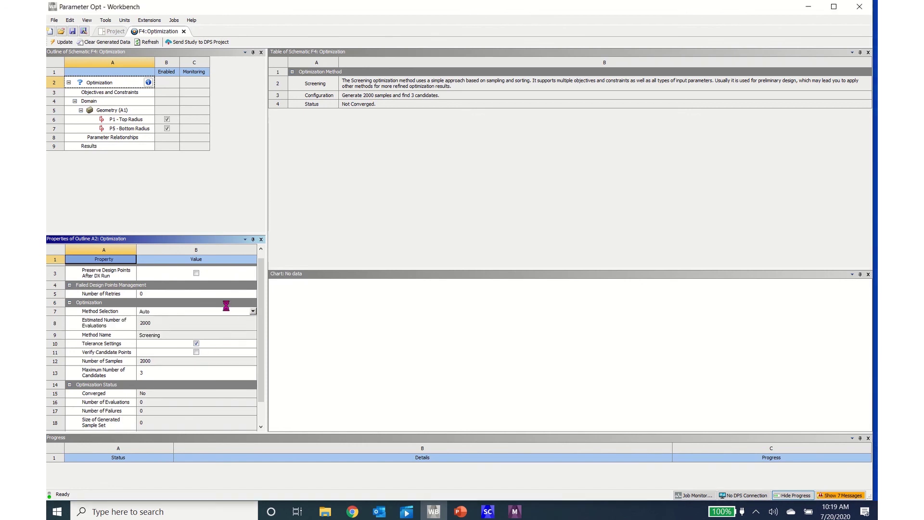
Step: In Objectives and Constraints, add Minimize objectives for P1 - Top Radius and P5 - Bottom Radius
click(125, 93)
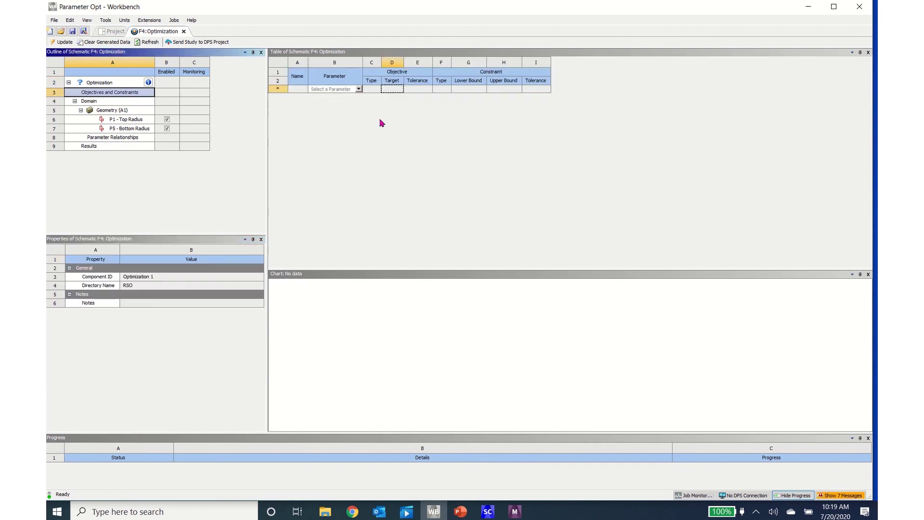
click(359, 89)
click(346, 103)
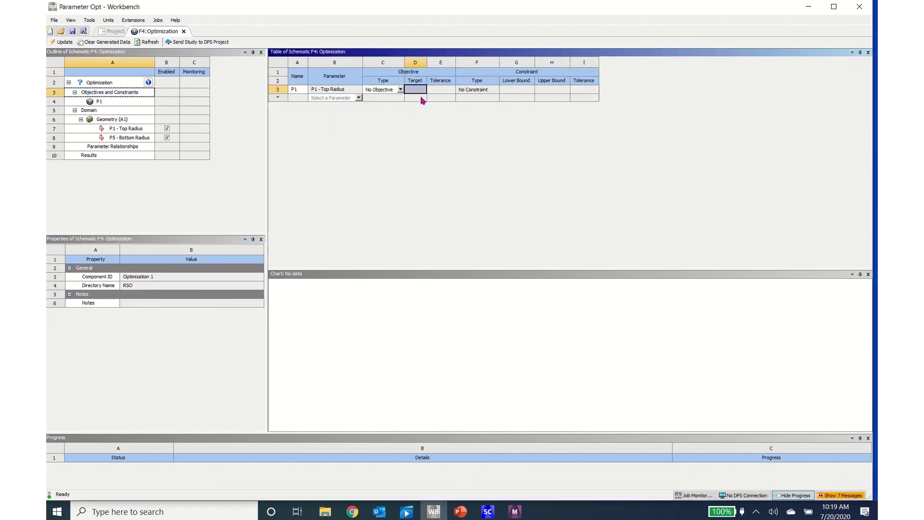
click(401, 90)
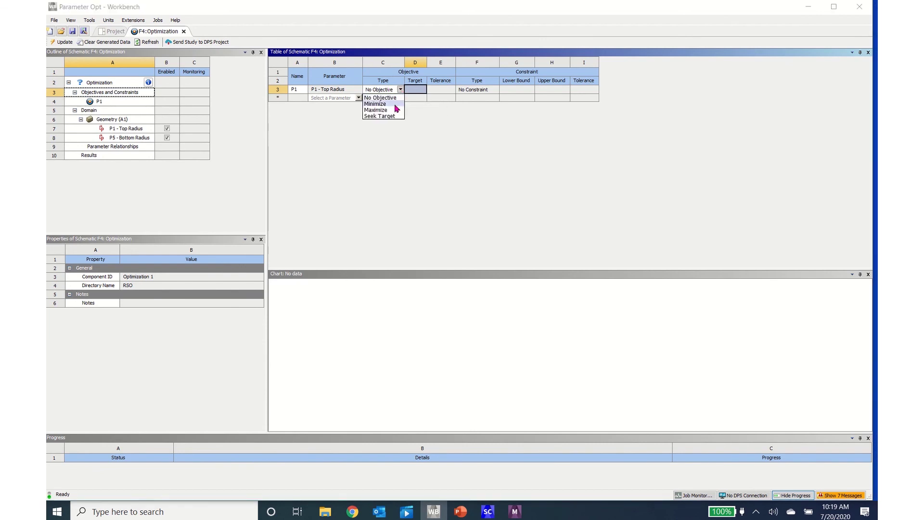
click(395, 105)
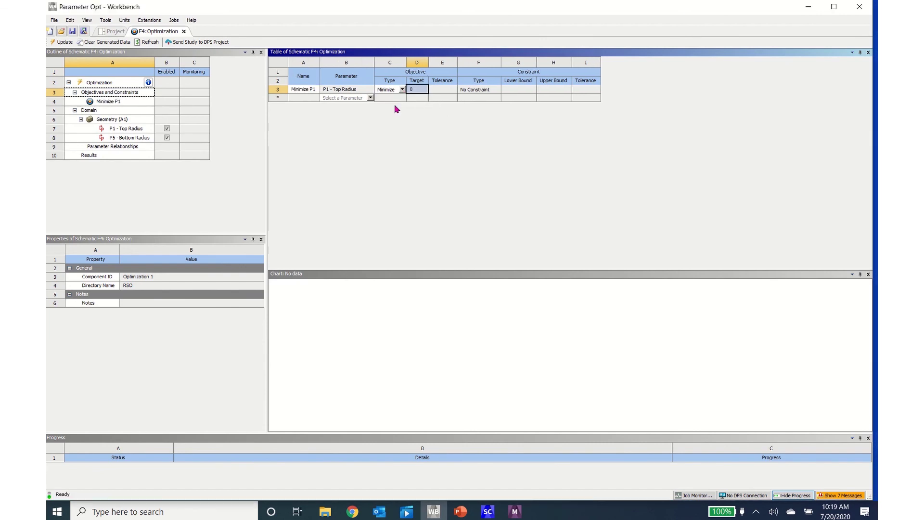
click(370, 99)
click(356, 118)
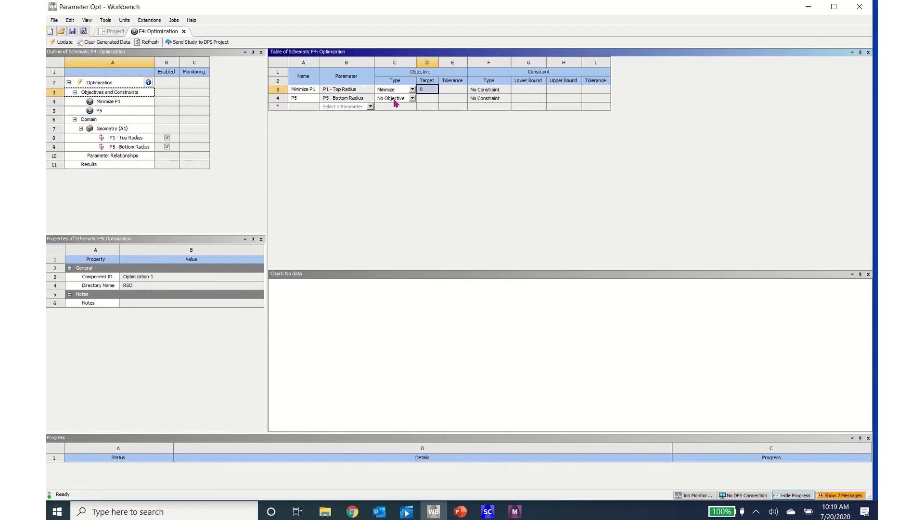
click(412, 98)
click(408, 114)
Step: Add P3 - Equivalent Stress Maximum with a Seek Target objective of 3e8 Pa
click(371, 107)
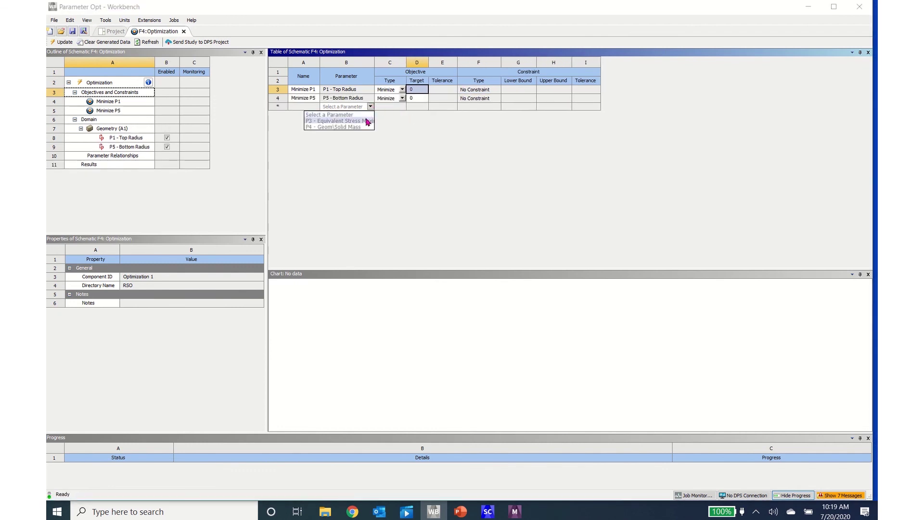
click(369, 121)
click(431, 106)
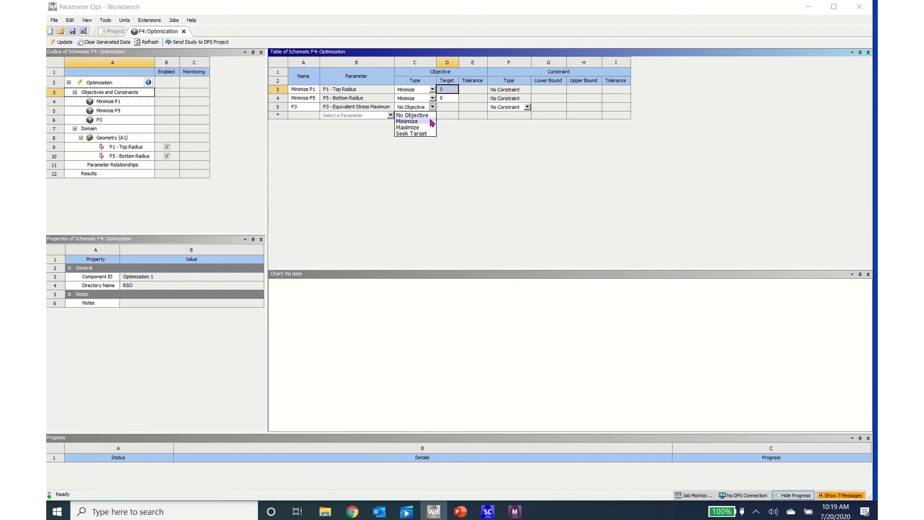
click(427, 133)
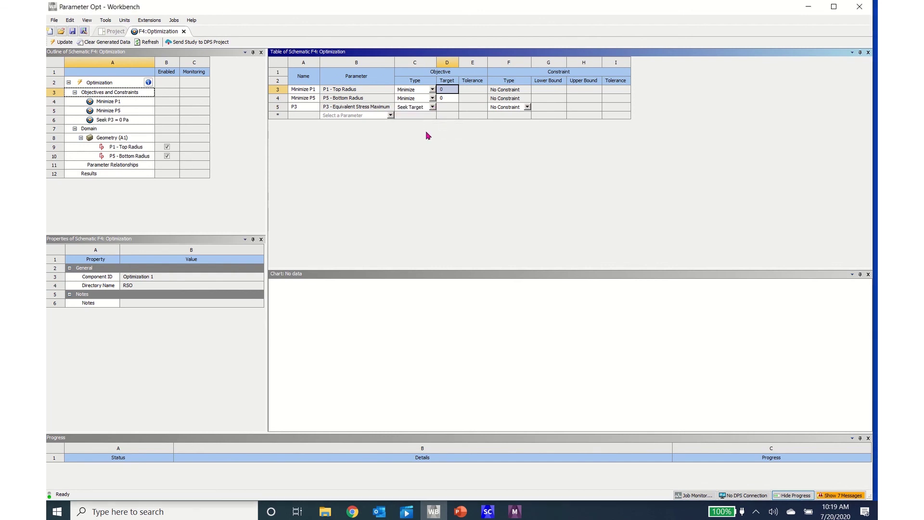
click(454, 107)
text(3e)
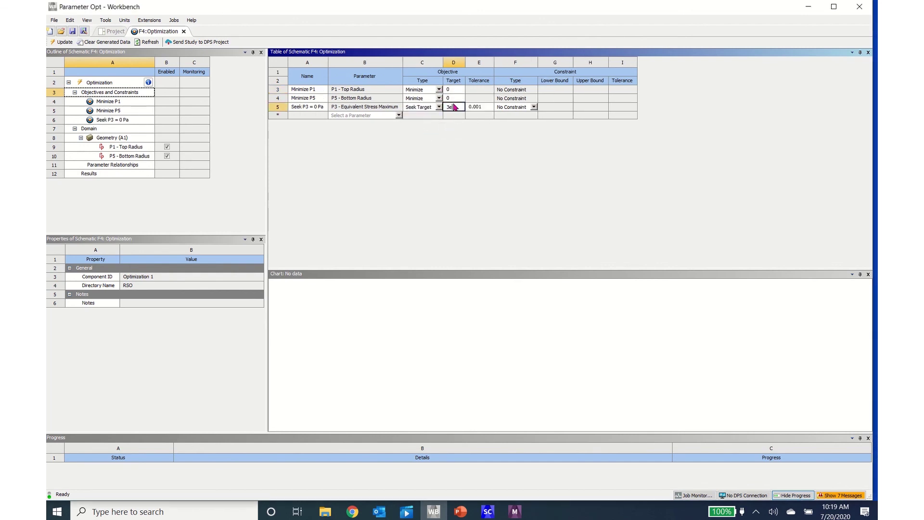
text(8)
key(Return)
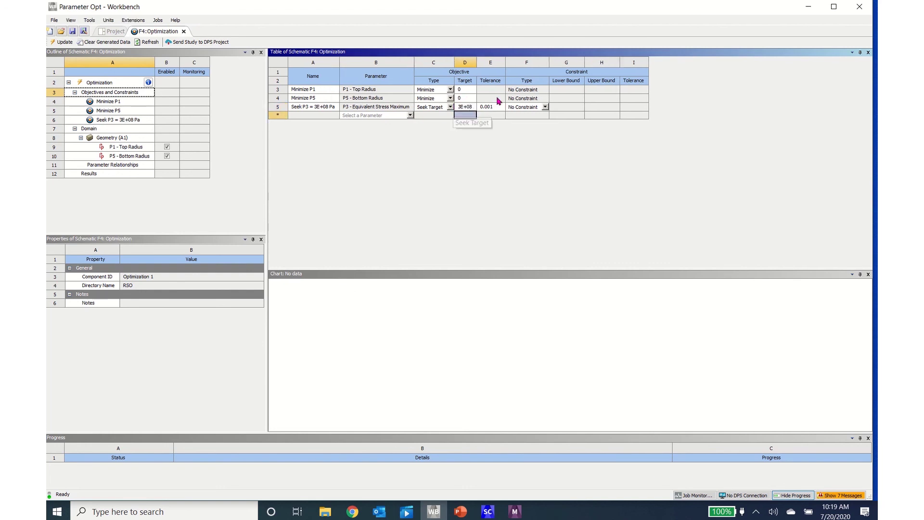
Step: Constrain P3 - Equivalent Stress Maximum to Values <= Upper Bound with an upper bound of 3e8 Pa
click(546, 106)
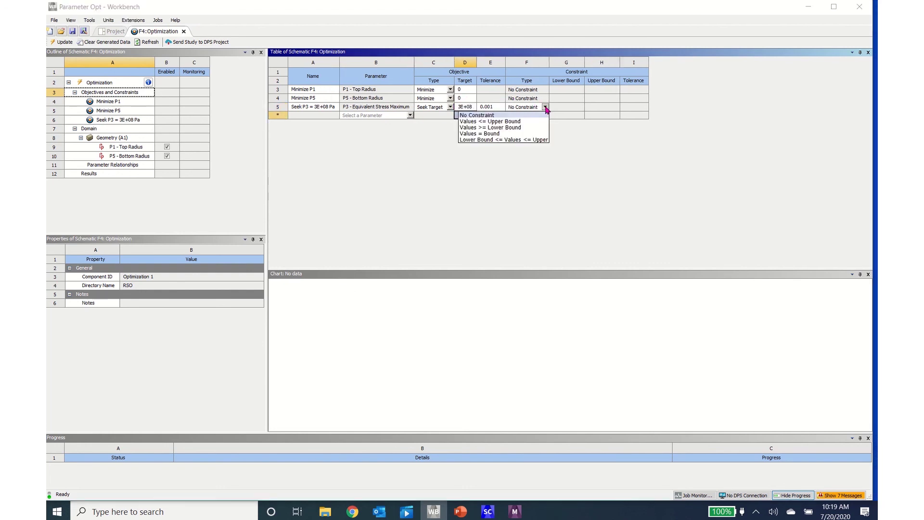
click(518, 121)
click(652, 108)
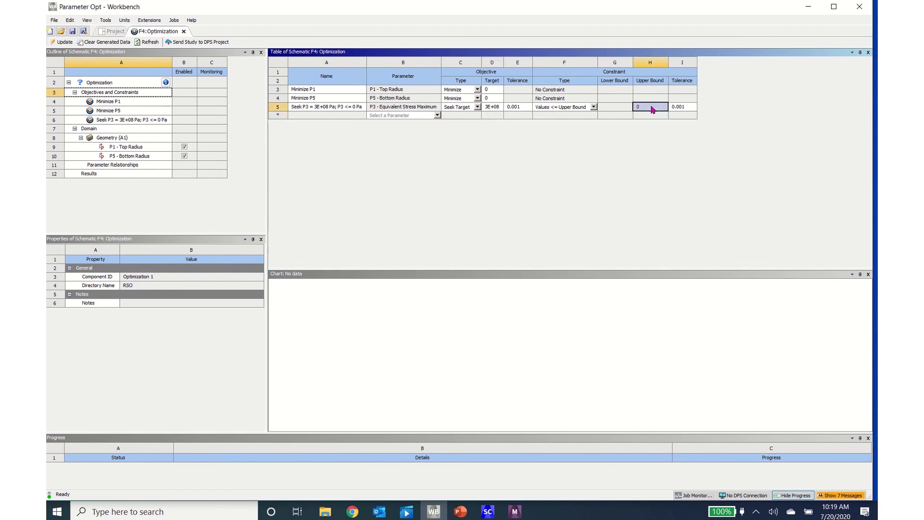
text(3e8)
key(Return)
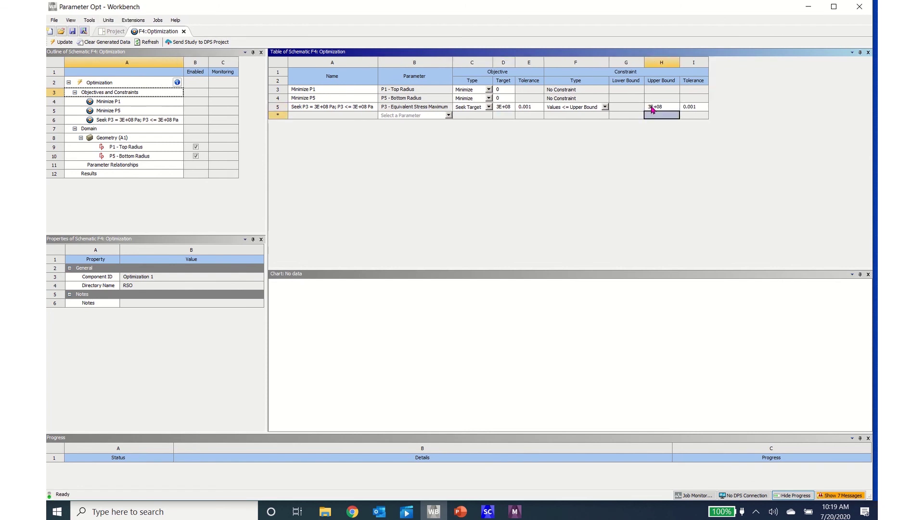
Step: Add P4 - Geom\Solid Mass to the table with a Minimize objective
click(448, 116)
click(438, 128)
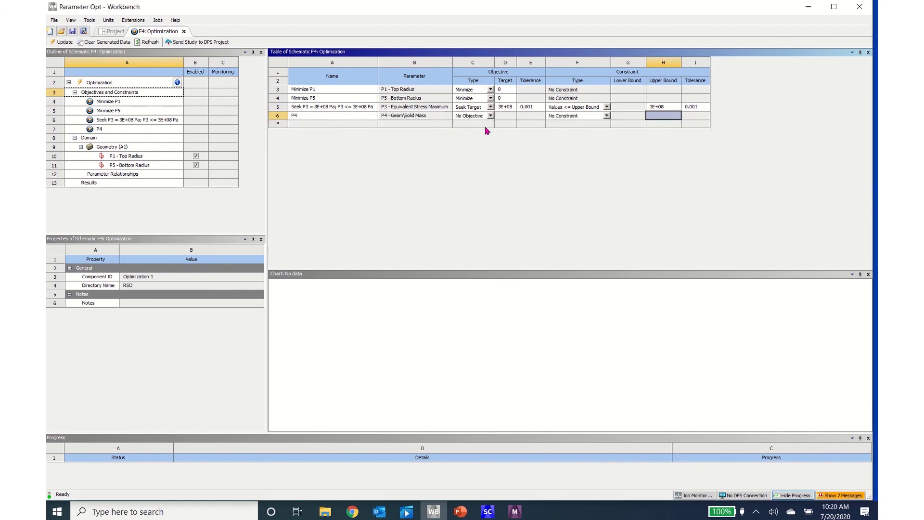
click(490, 116)
click(481, 129)
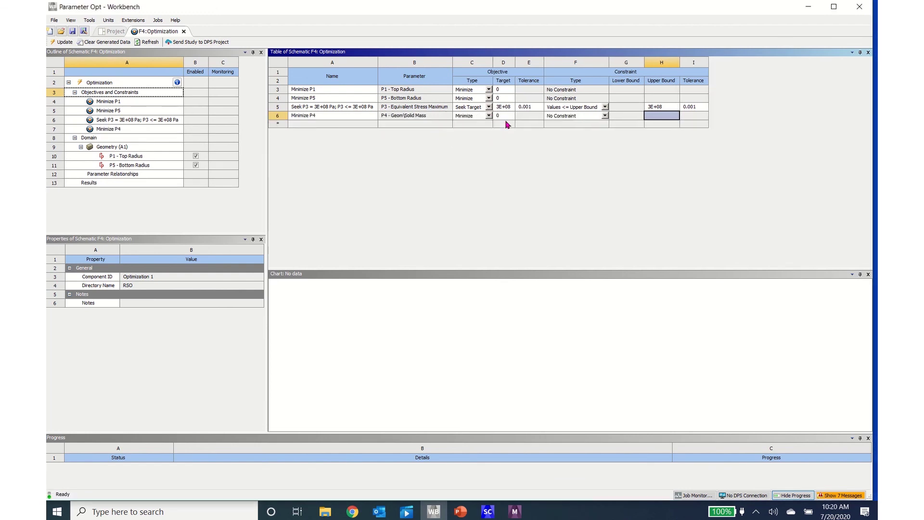
Step: Set the objective target to 0.03 for P4 - Geom\Solid Mass and to 0.001 for P5 - Bottom Radius
click(505, 117)
click(504, 118)
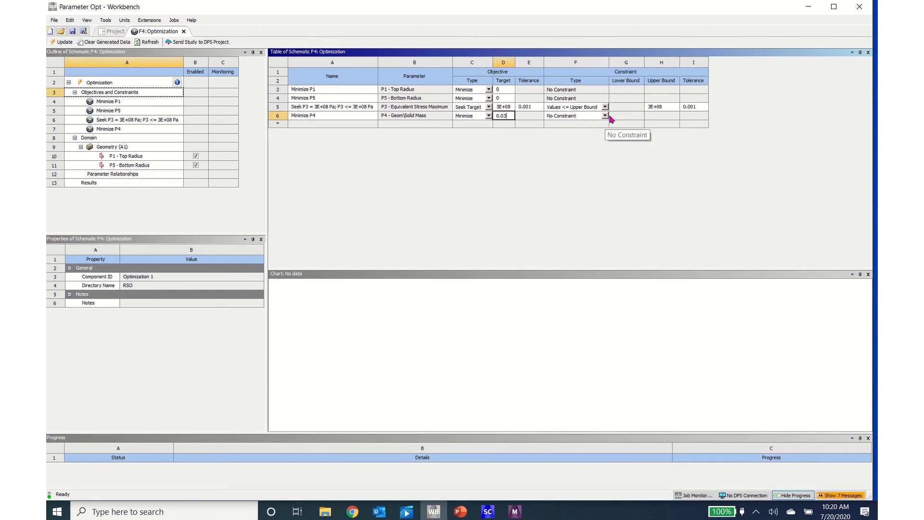
click(505, 99)
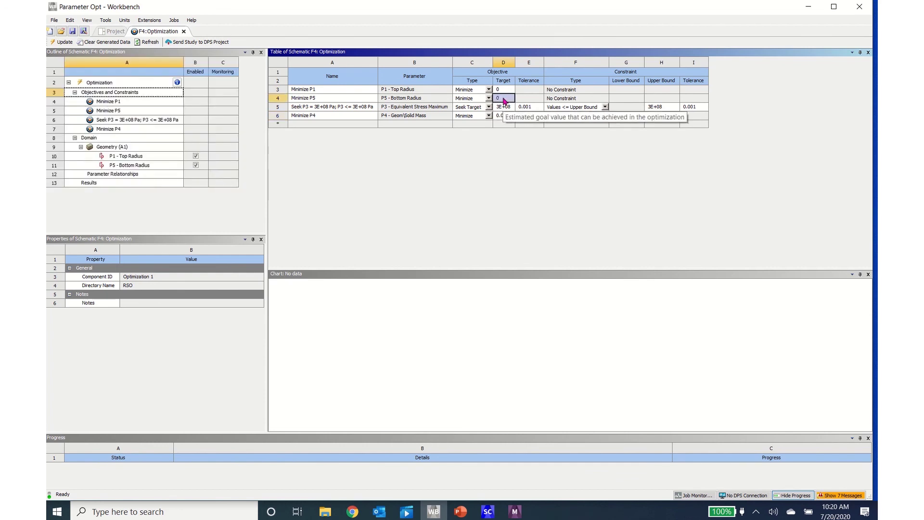
text(0.001)
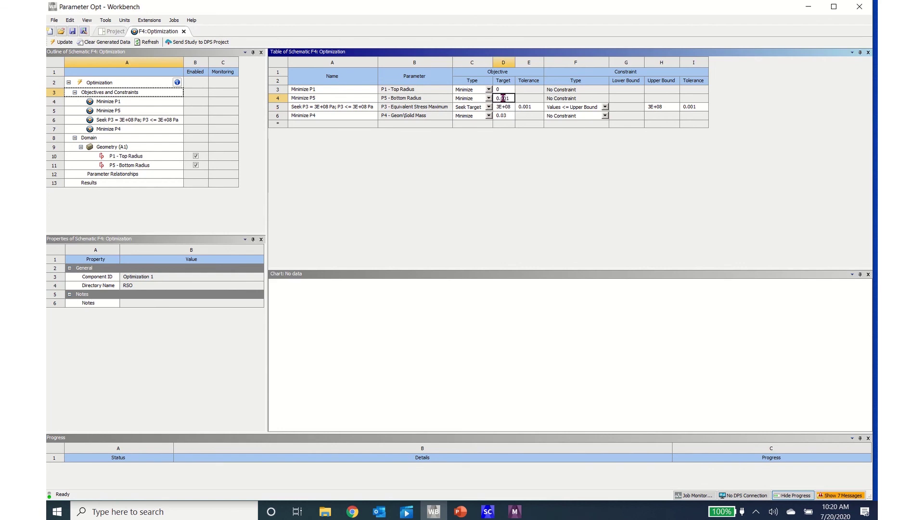
Step: Set the objective target of P1 - Top Radius to 0.001 and update the optimization
click(507, 90)
text(0)
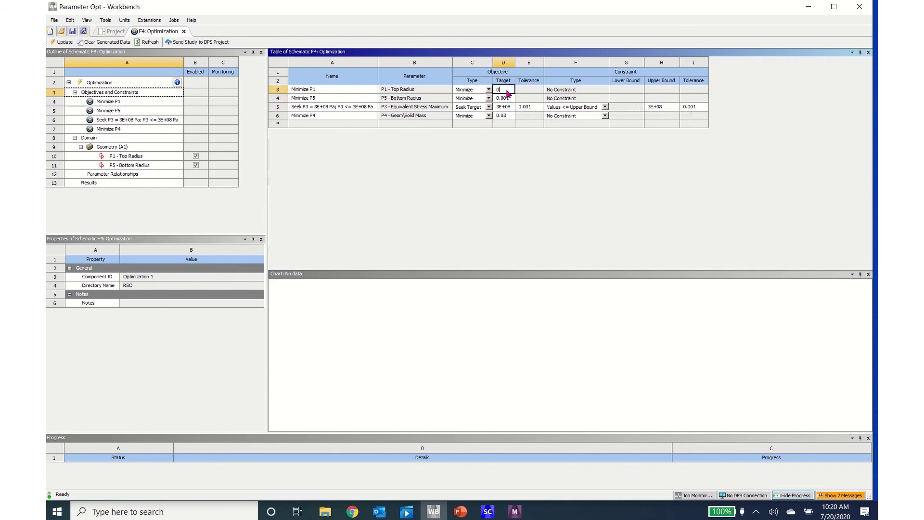
text(.001)
key(Return)
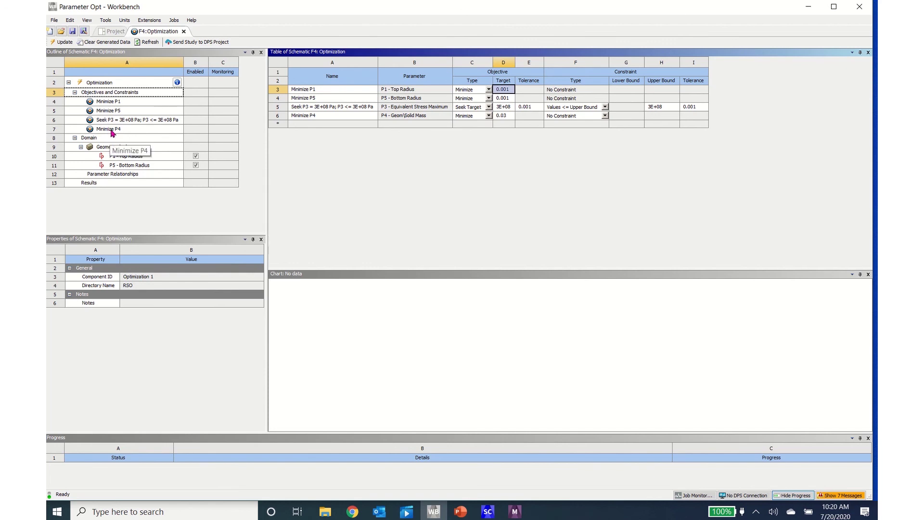
click(64, 42)
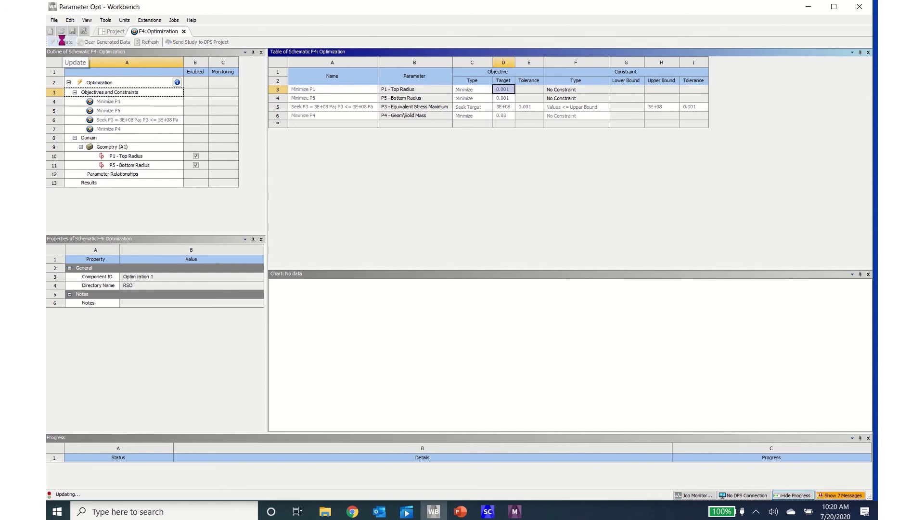